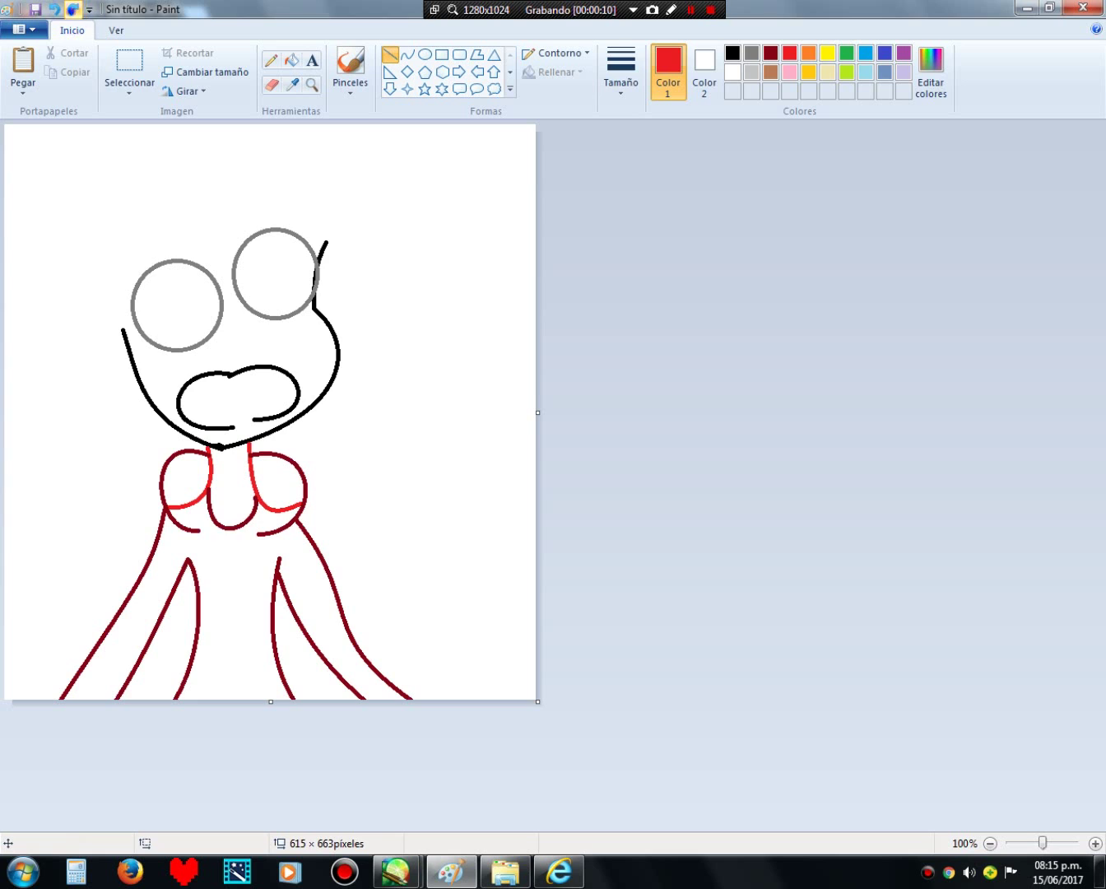
# Step: Restore the undone brown hair strokes, leaving out the red mouth and eye lines
pyautogui.click(71, 9)
pyautogui.click(72, 10)
pyautogui.click(71, 10)
pyautogui.click(73, 9)
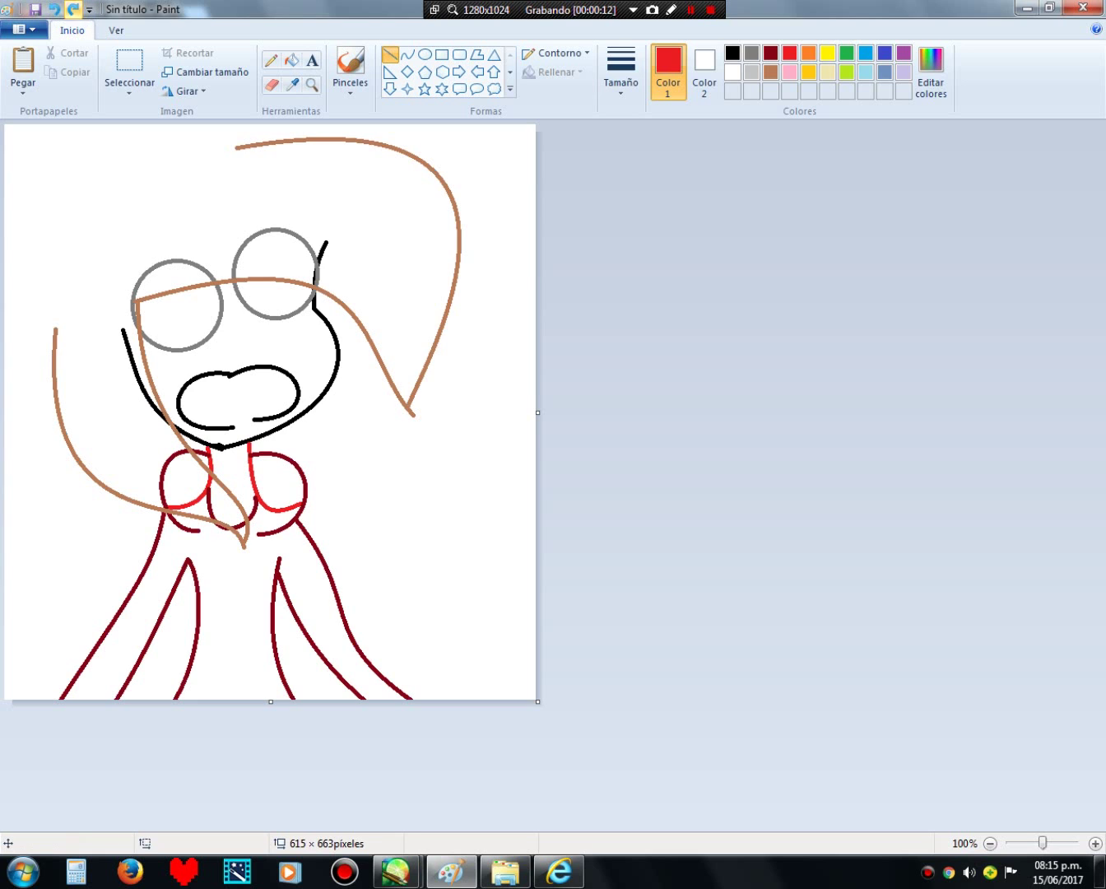
pyautogui.click(73, 10)
pyautogui.click(74, 9)
pyautogui.click(73, 10)
pyautogui.click(72, 9)
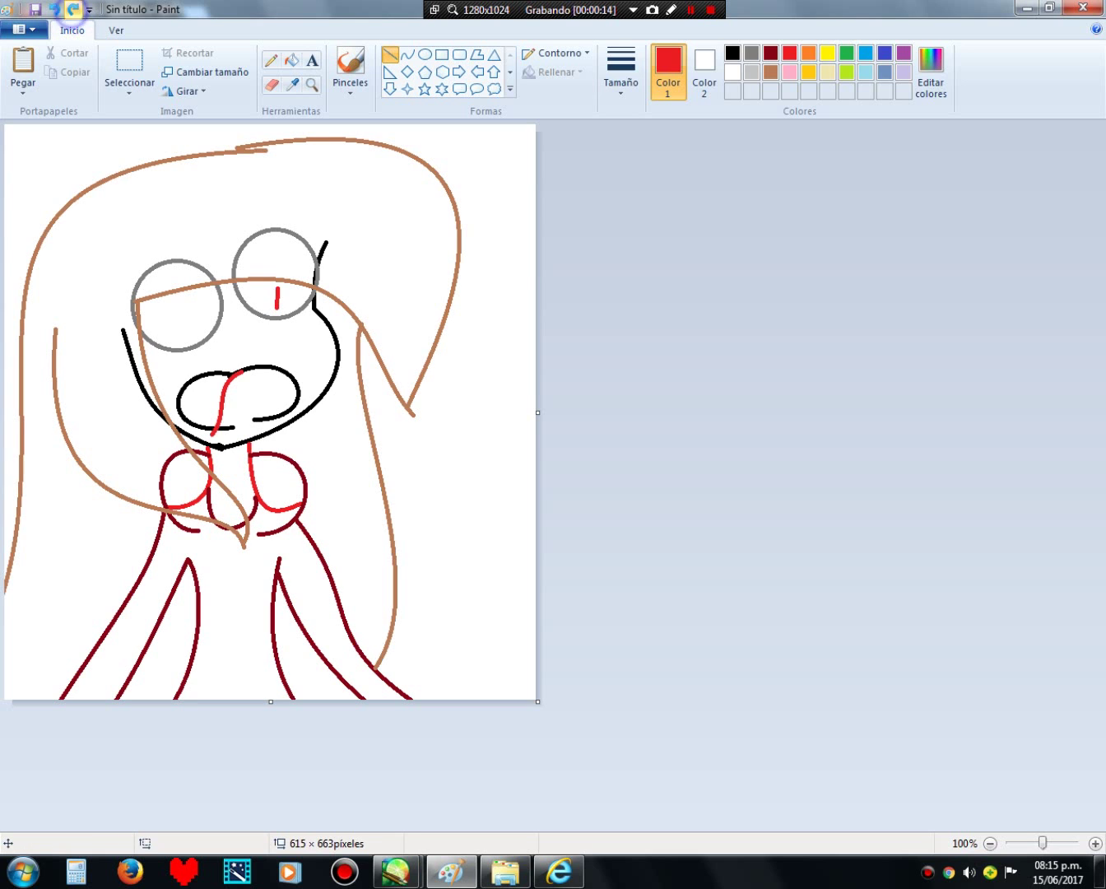
pyautogui.click(72, 10)
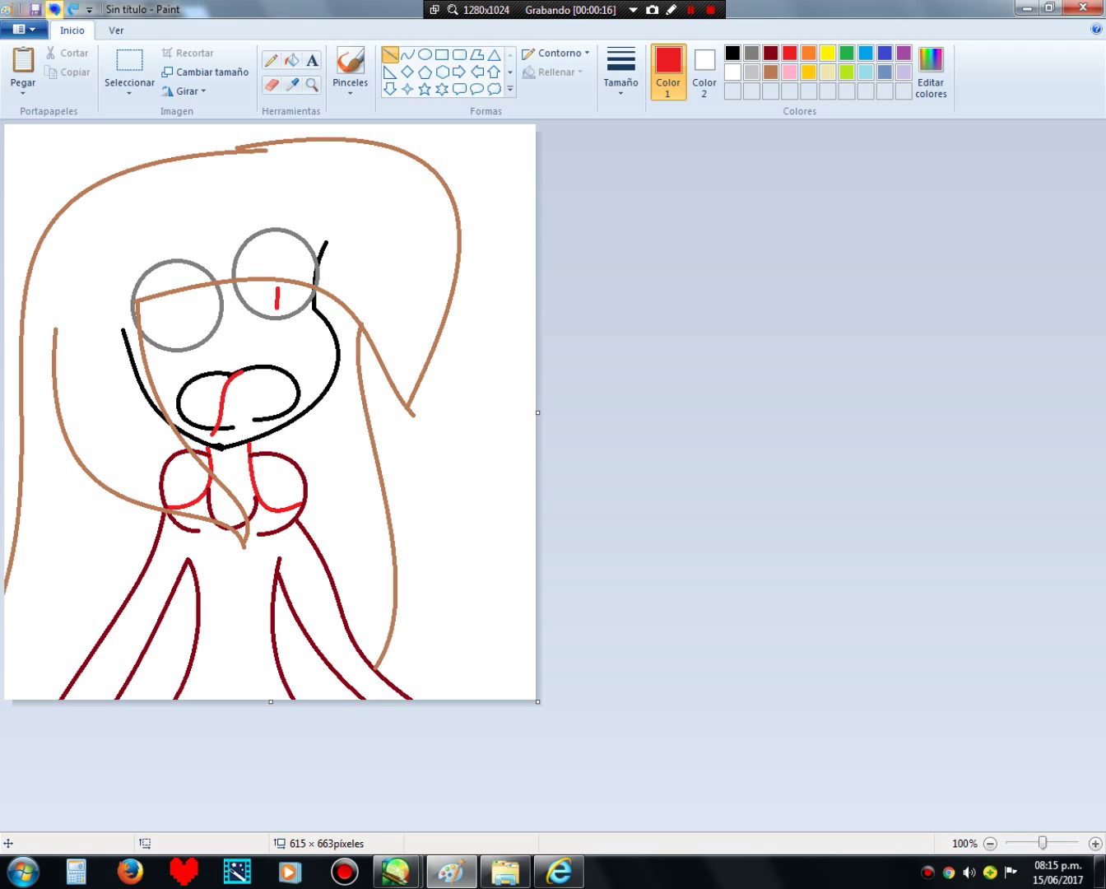
pyautogui.click(54, 9)
pyautogui.click(54, 10)
# Step: Draw a curved red tongue line with the Curve tool across the mouth, from its upper edge to the gap in its lower edge
pyautogui.click(408, 53)
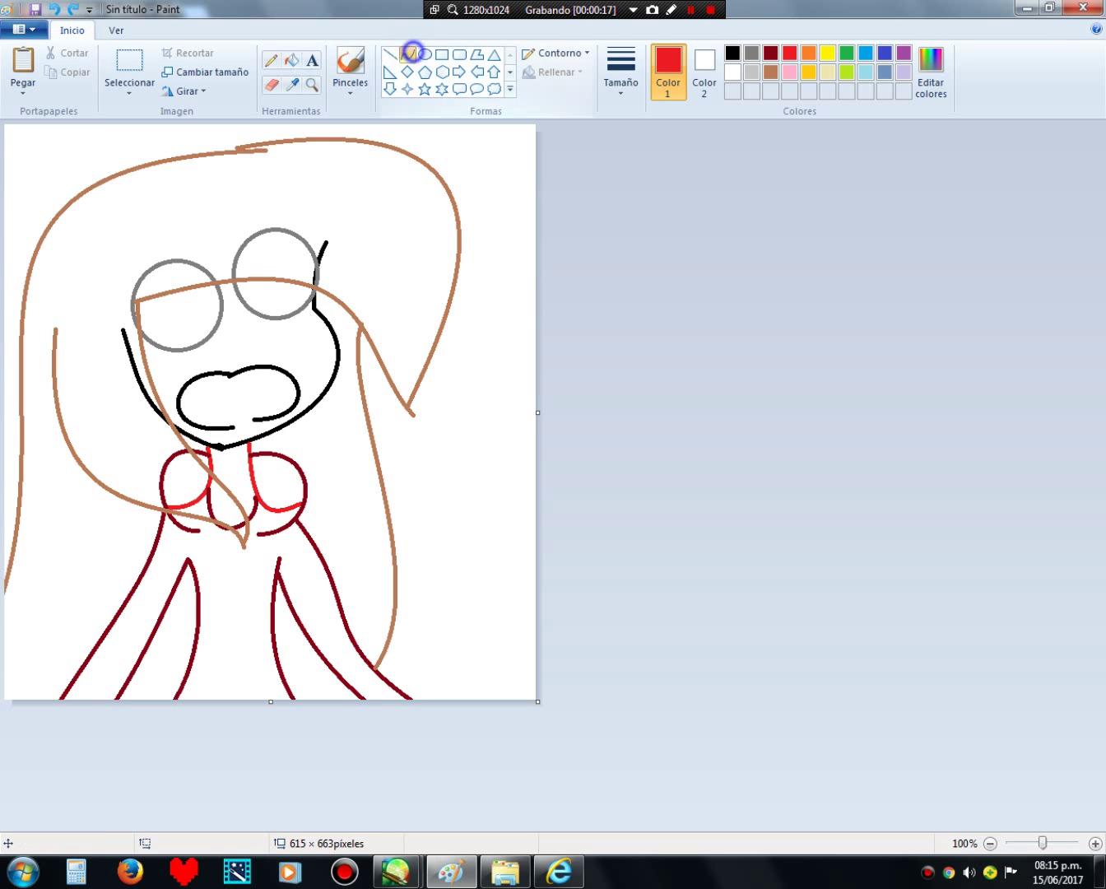
pyautogui.click(311, 84)
pyautogui.click(237, 345)
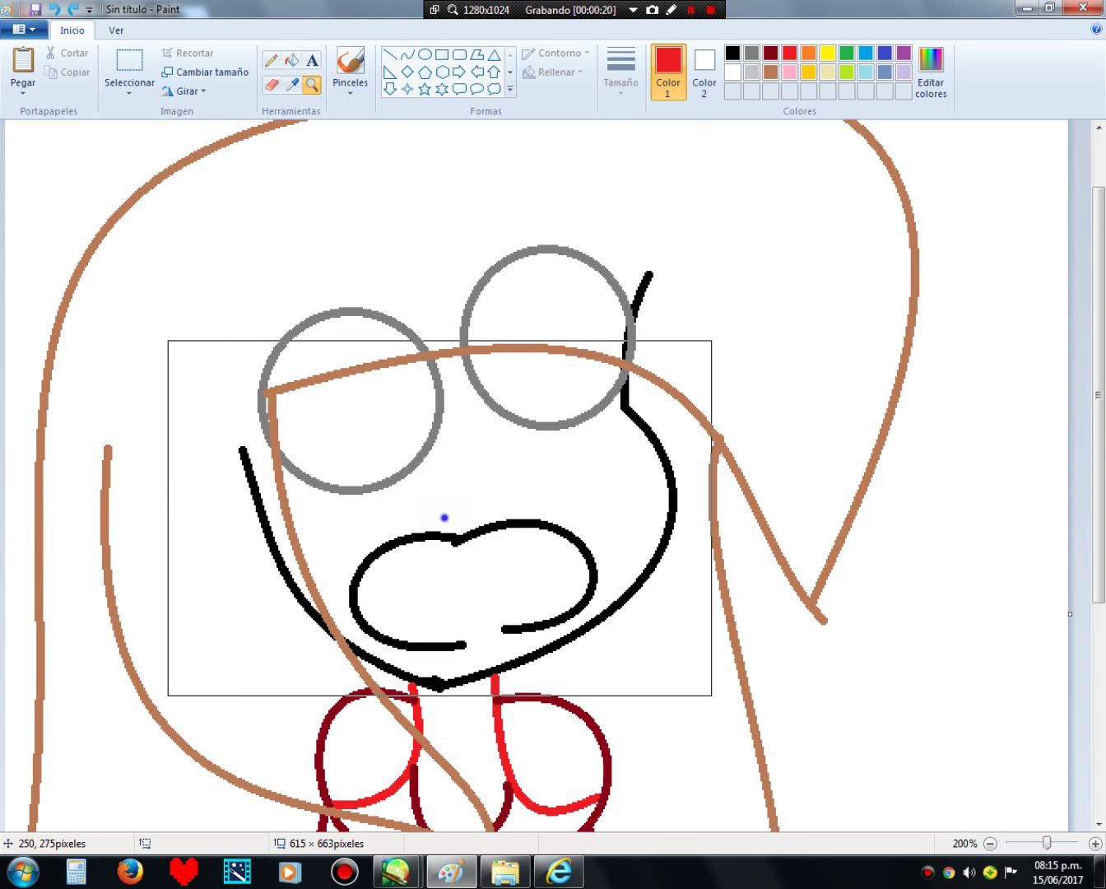
pyautogui.click(444, 518)
pyautogui.click(407, 55)
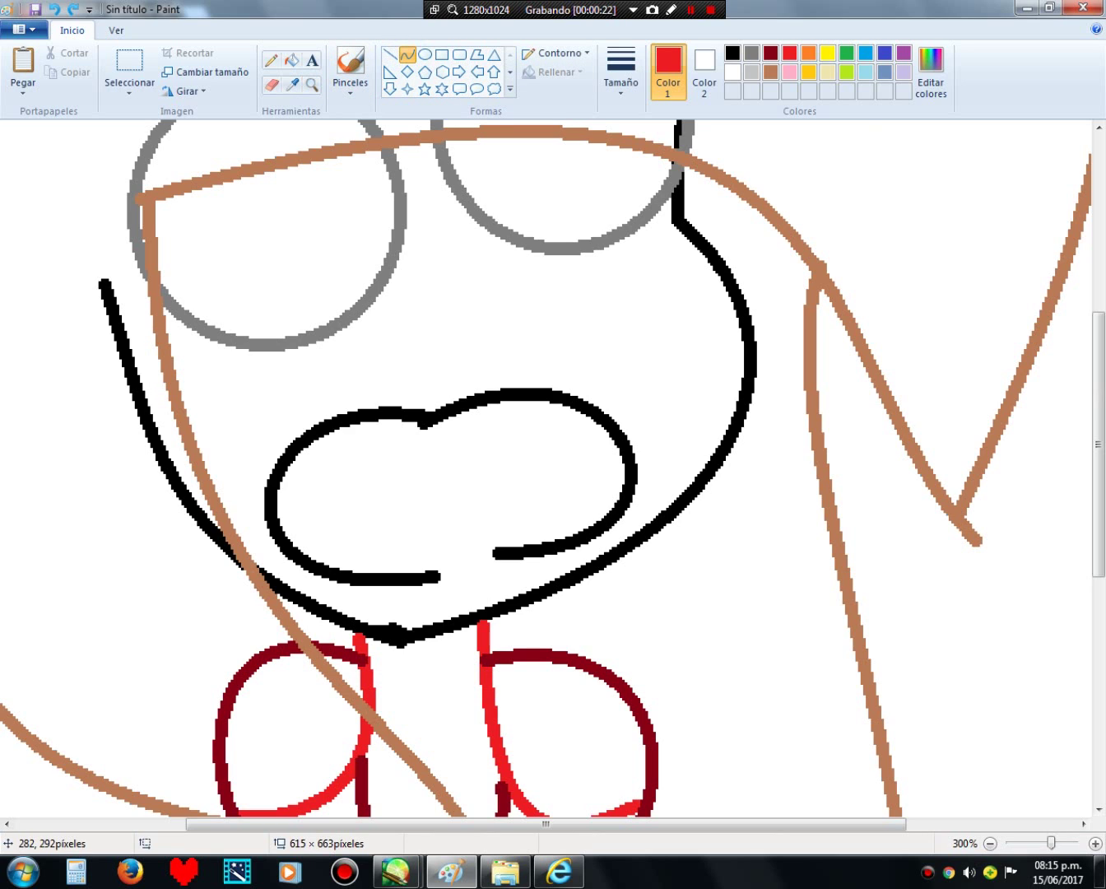
pyautogui.moveTo(511, 401); pyautogui.dragTo(445, 582)
pyautogui.click(460, 466)
pyautogui.moveTo(461, 466); pyautogui.dragTo(416, 582)
# Step: Draw a short red pupil line inside each of the two grey eye circles
pyautogui.scroll(5, 650, 398)
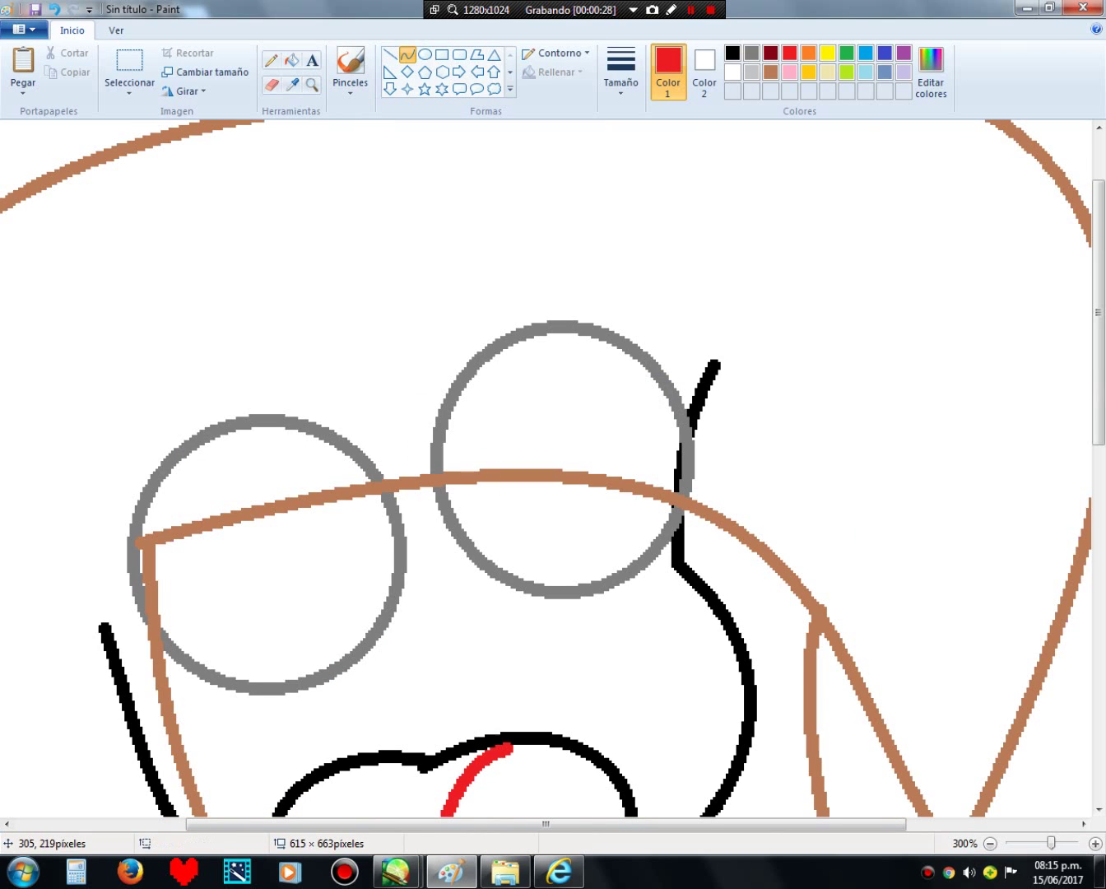
pyautogui.moveTo(566, 568); pyautogui.dragTo(568, 516)
pyautogui.click(568, 502)
pyautogui.click(567, 544)
pyautogui.moveTo(319, 643)
pyautogui.mouseDown()
pyautogui.moveTo(319, 577)
pyautogui.moveTo(330, 613)
pyautogui.mouseUp()
# Step: Try to fill the mouth area beside the tongue line with red, and undo the fill
pyautogui.scroll(-9, 449, 443)
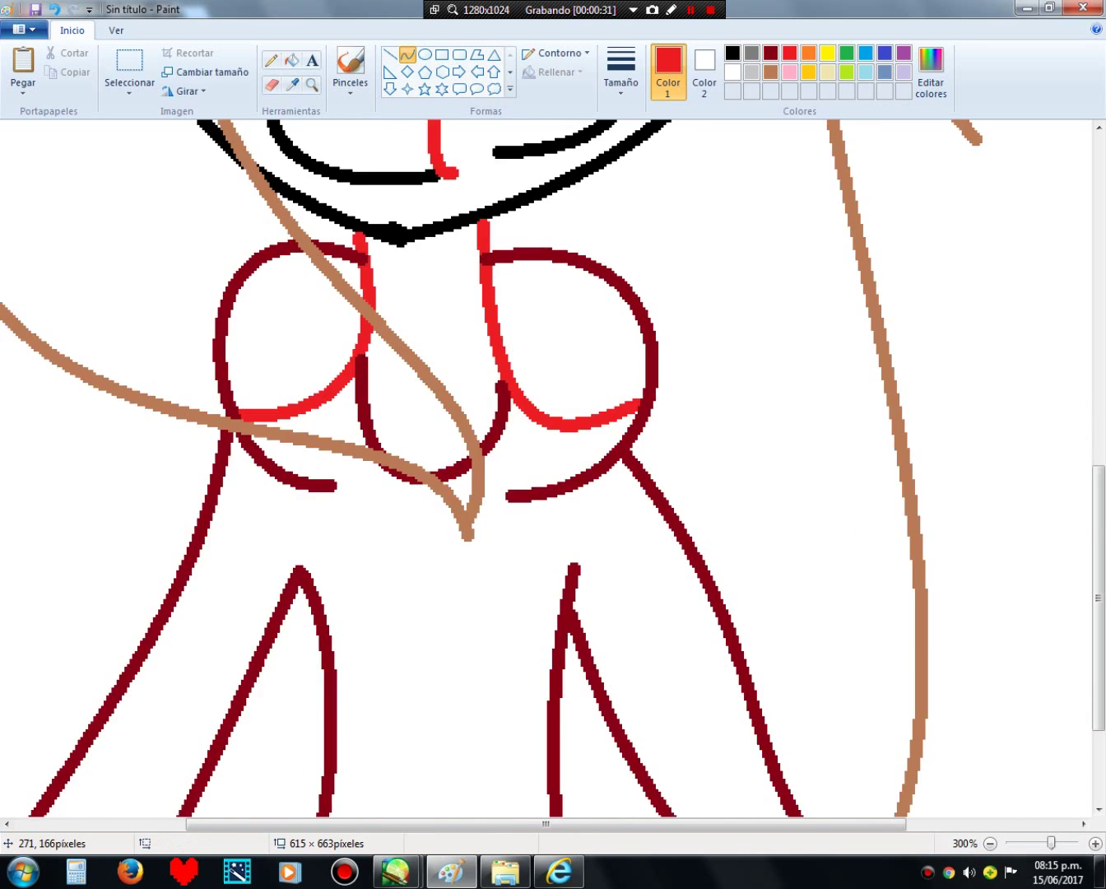
pyautogui.scroll(7, 450, 444)
pyautogui.scroll(-10, 450, 444)
pyautogui.click(990, 842)
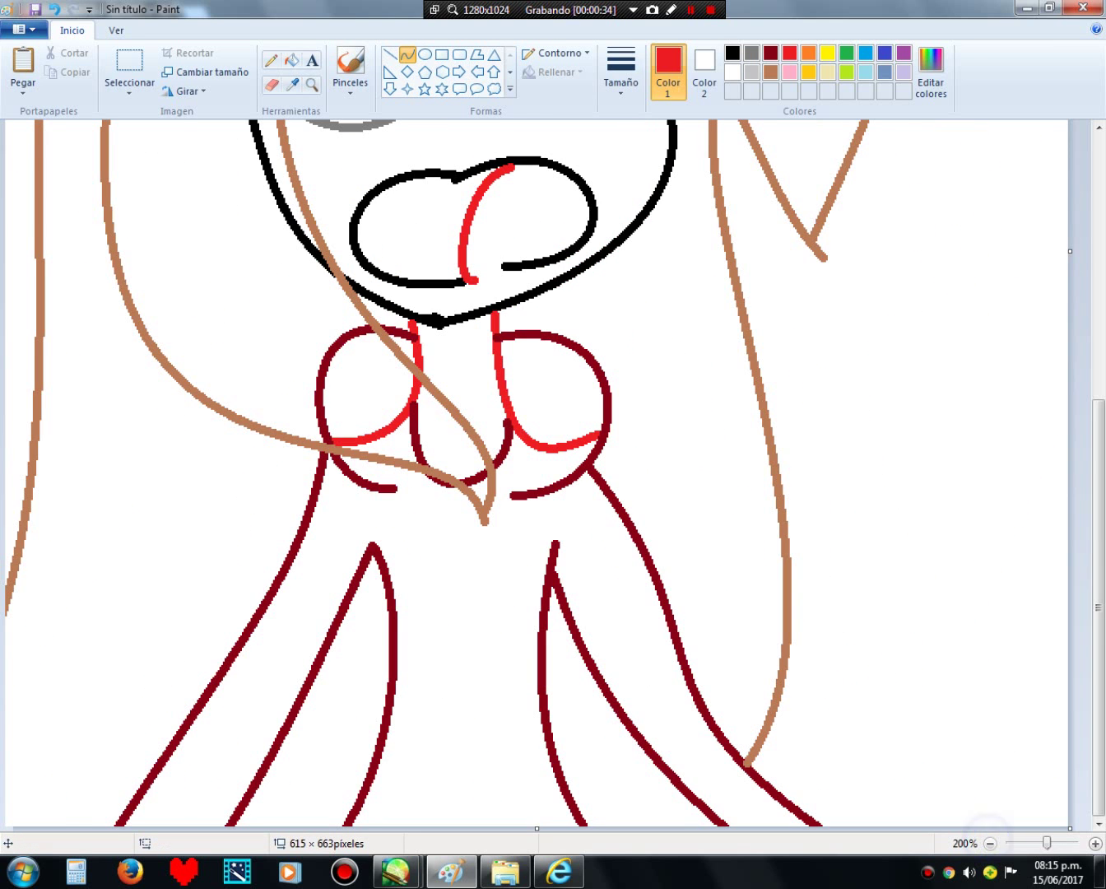
pyautogui.click(989, 842)
pyautogui.click(291, 61)
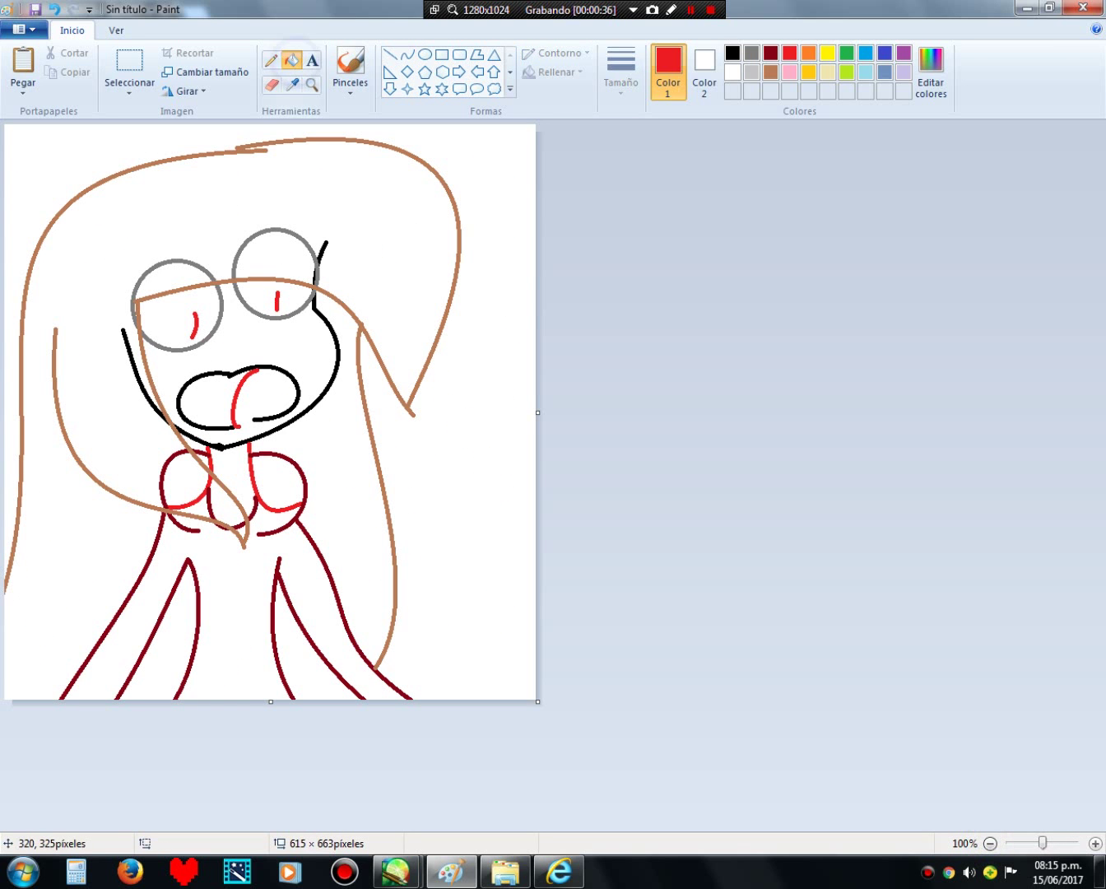
pyautogui.click(262, 398)
pyautogui.click(54, 9)
# Step: Set Color 2 to red and use the Eraser to close the gap between the tongue line and the mouth's lower outline
pyautogui.click(312, 83)
pyautogui.click(277, 395)
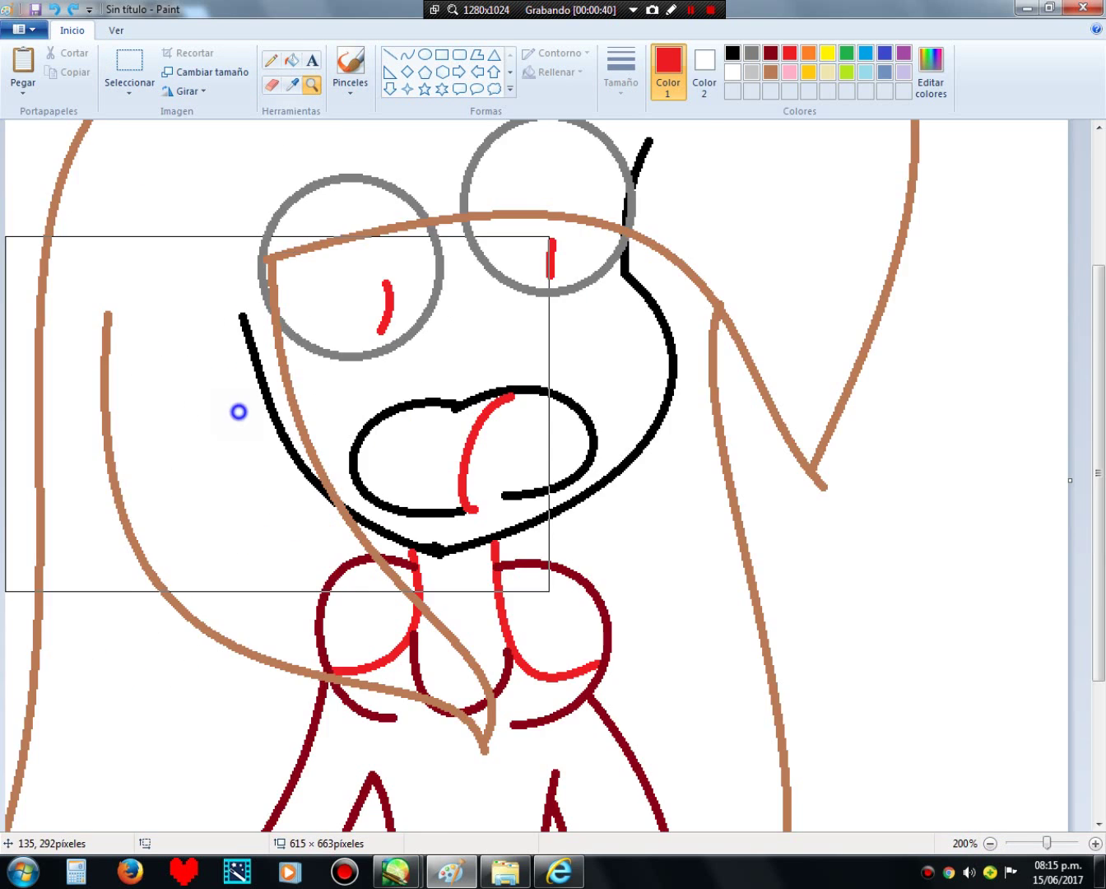
pyautogui.click(240, 410)
pyautogui.click(671, 426)
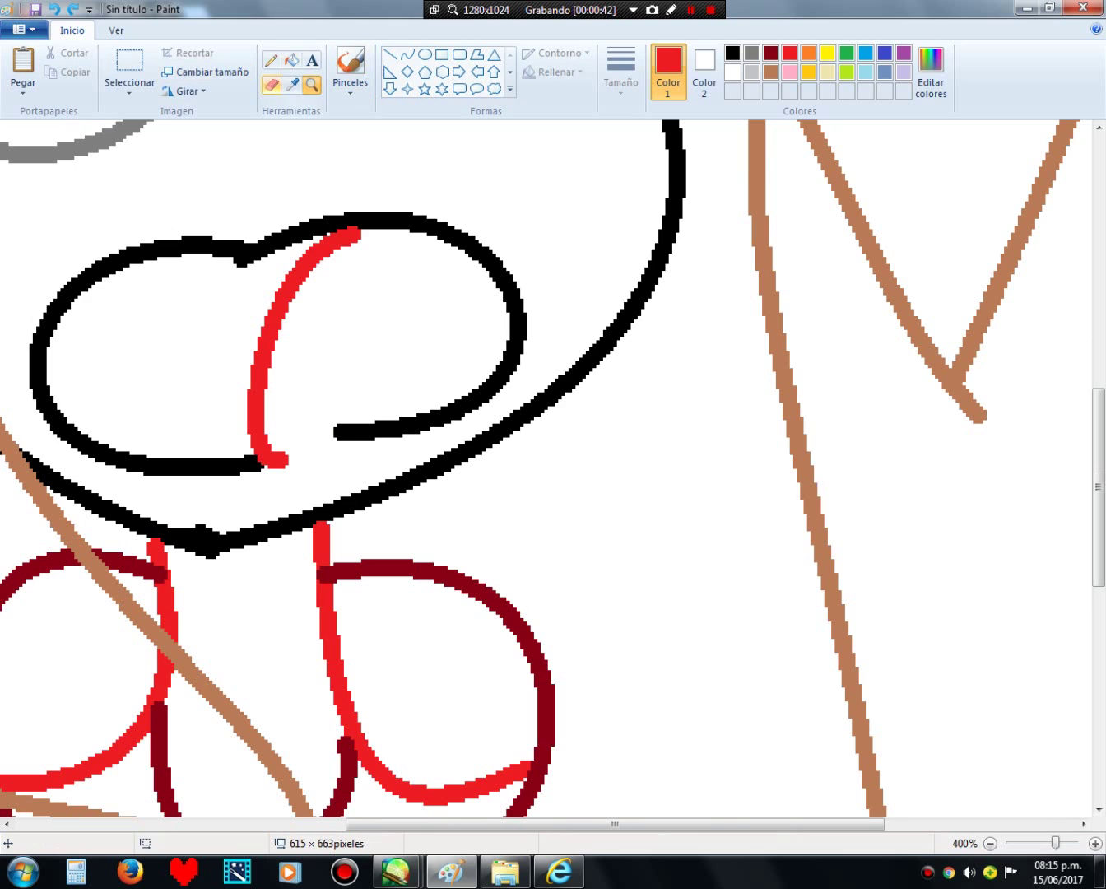
pyautogui.click(272, 85)
pyautogui.click(704, 70)
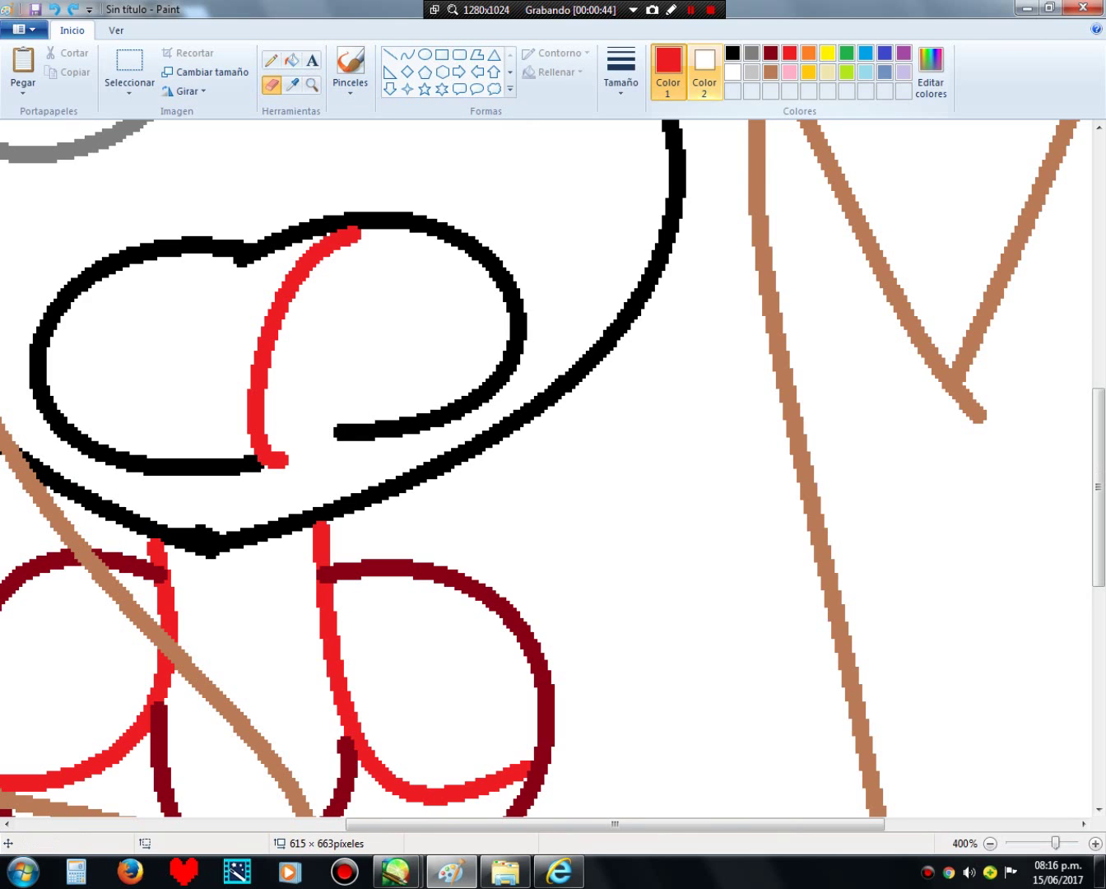
pyautogui.click(789, 53)
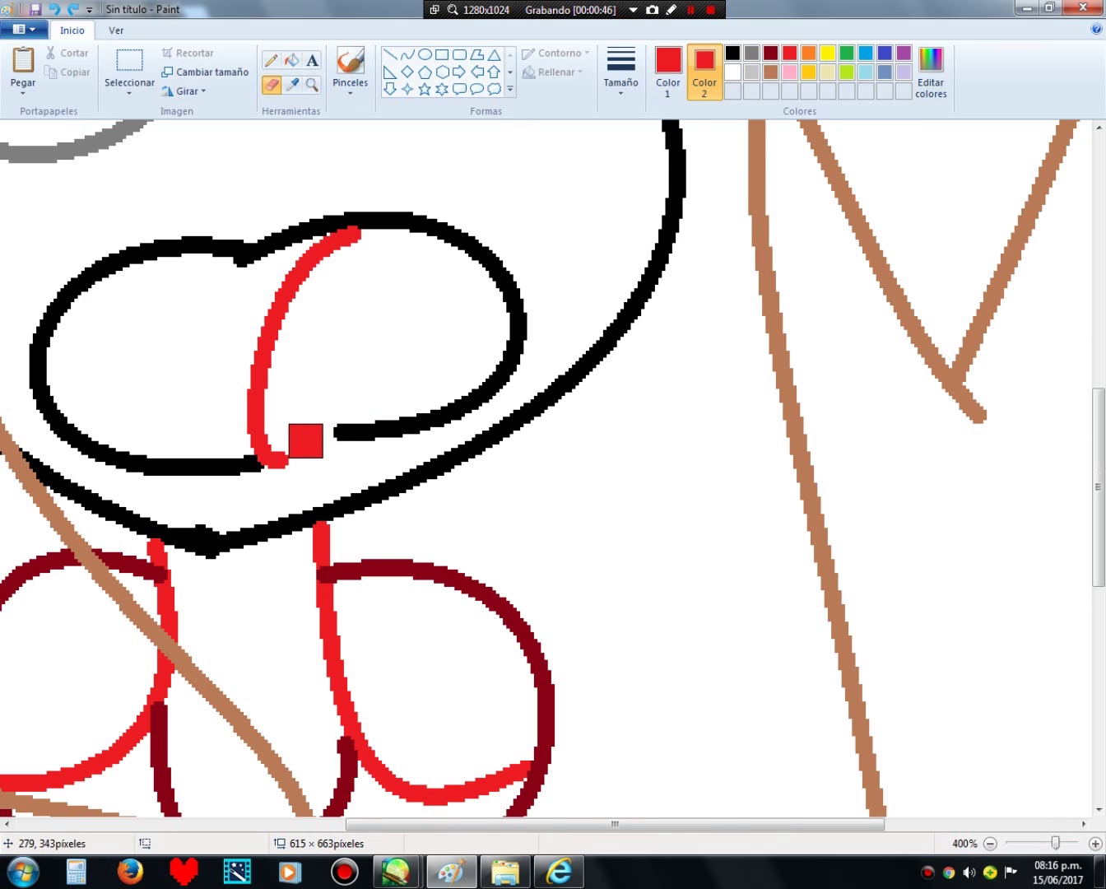
pyautogui.moveTo(314, 435); pyautogui.dragTo(299, 444)
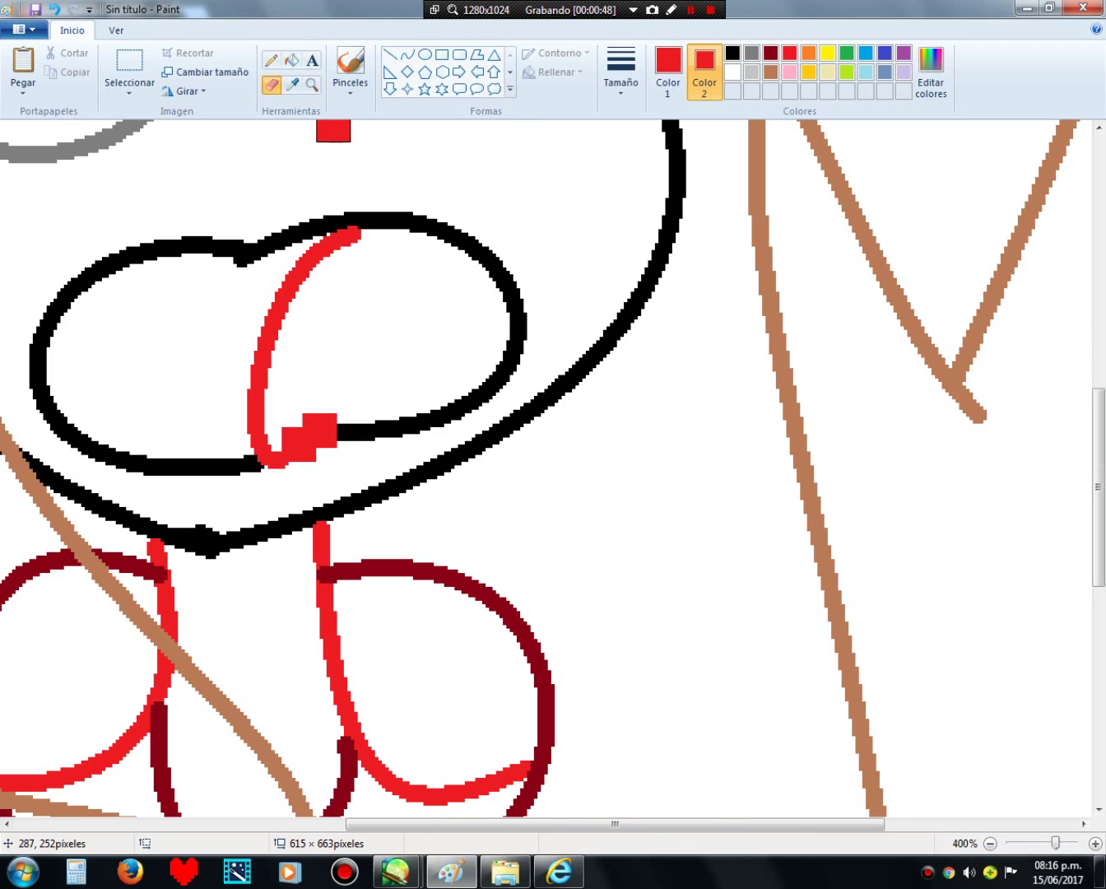
# Step: Fill the enclosed tongue area with red and touch up its lower edge with the Pencil
pyautogui.click(291, 60)
pyautogui.click(383, 321)
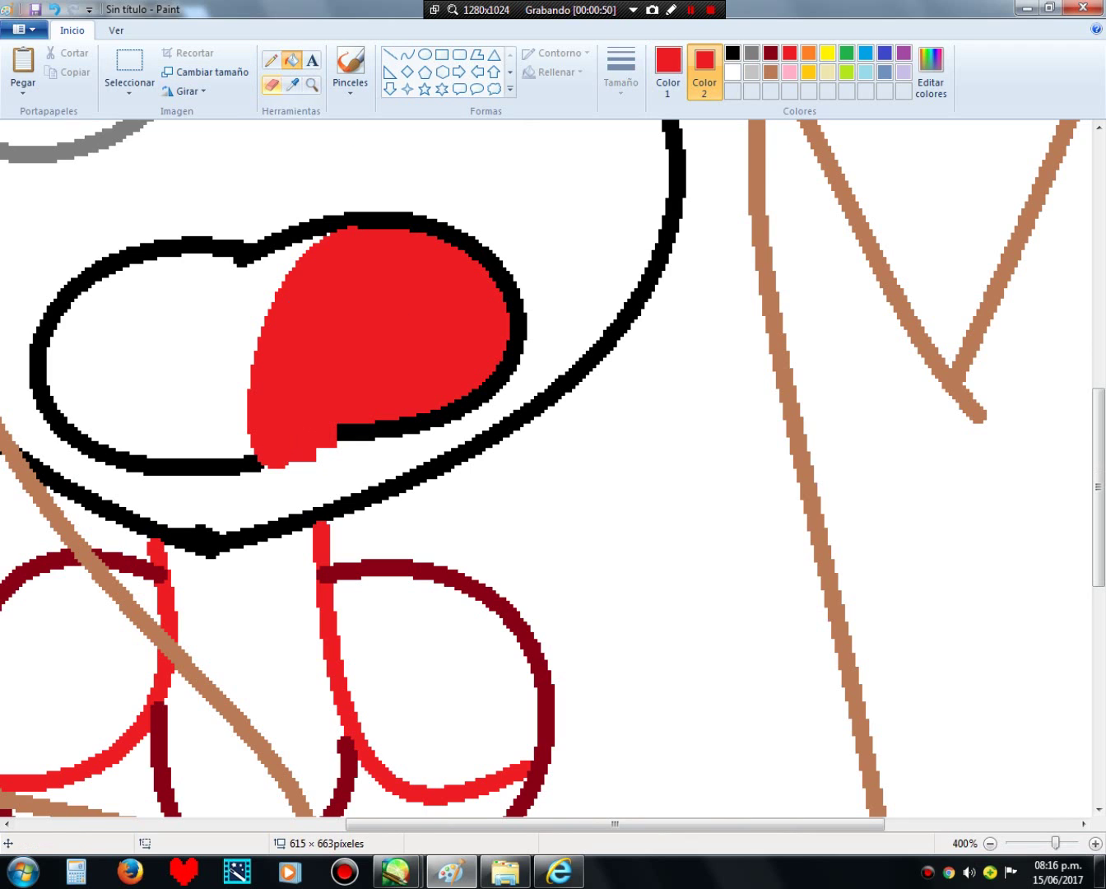
pyautogui.click(271, 60)
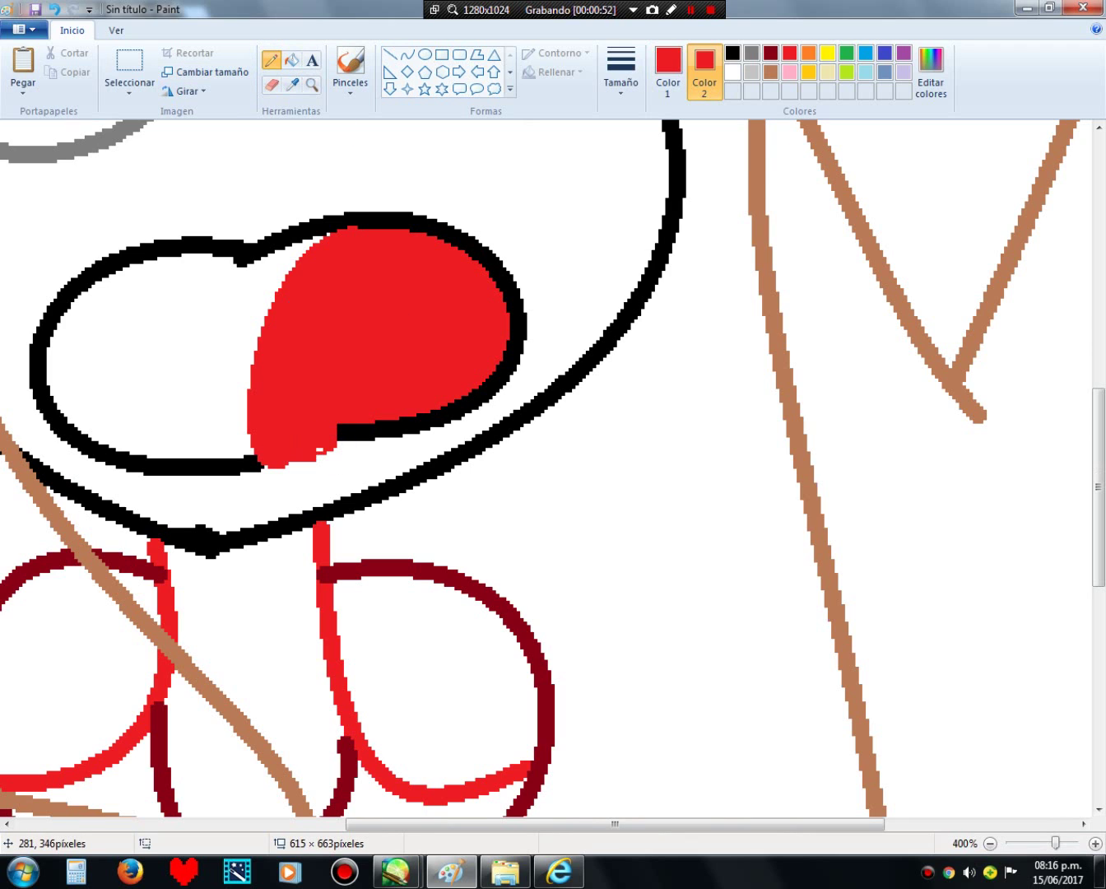
pyautogui.scroll(-2, 544, 469)
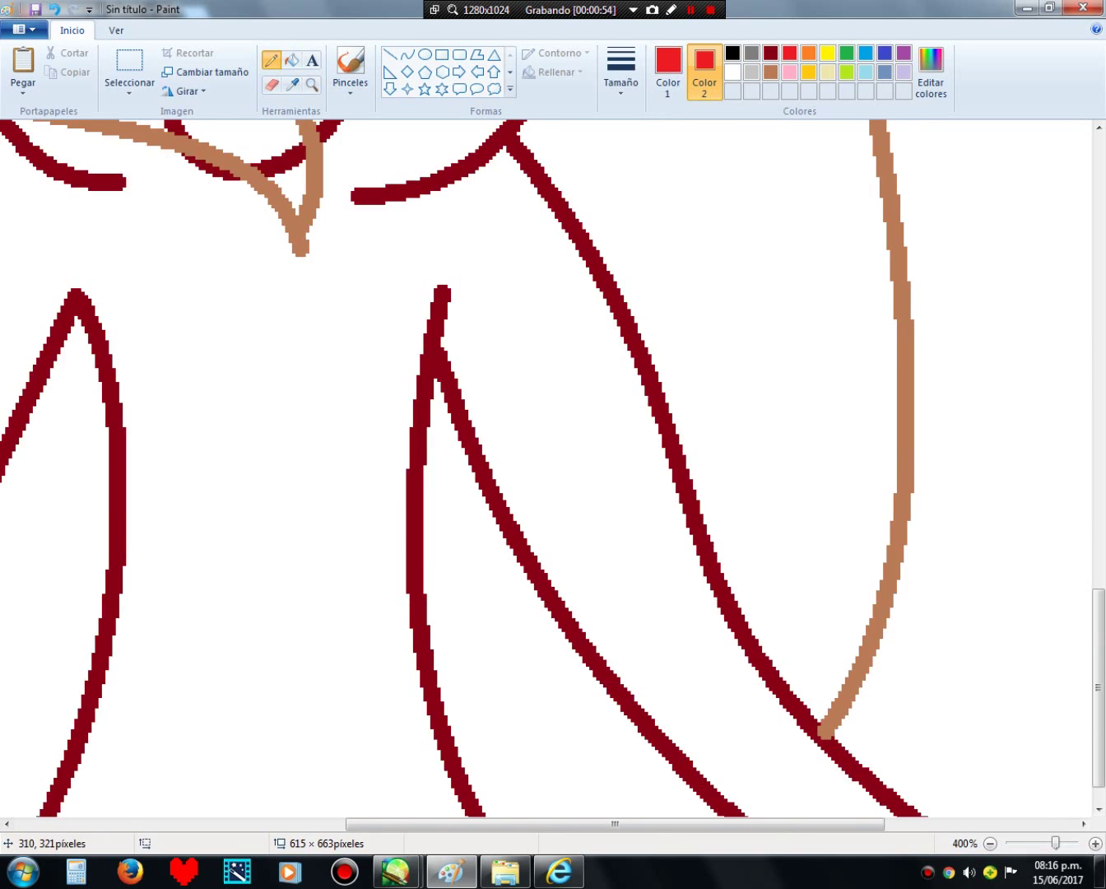
pyautogui.scroll(4, 544, 469)
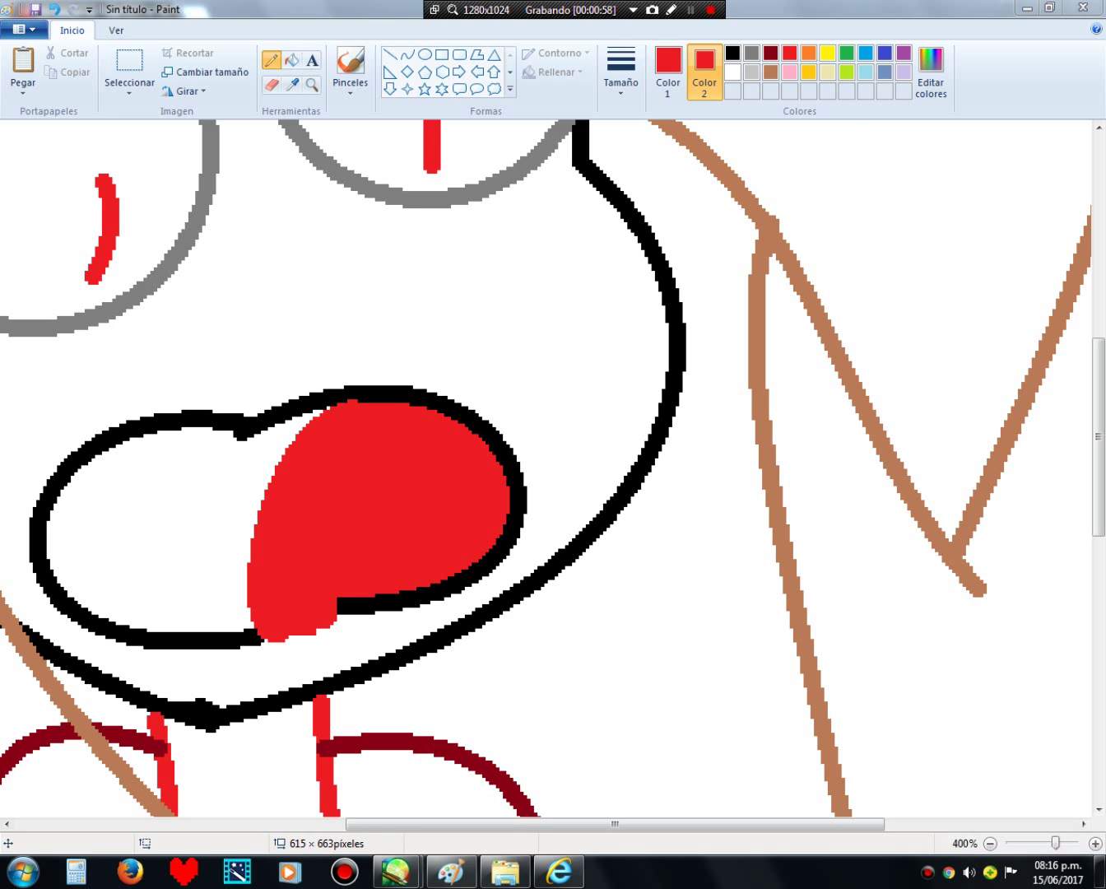
pyautogui.click(991, 843)
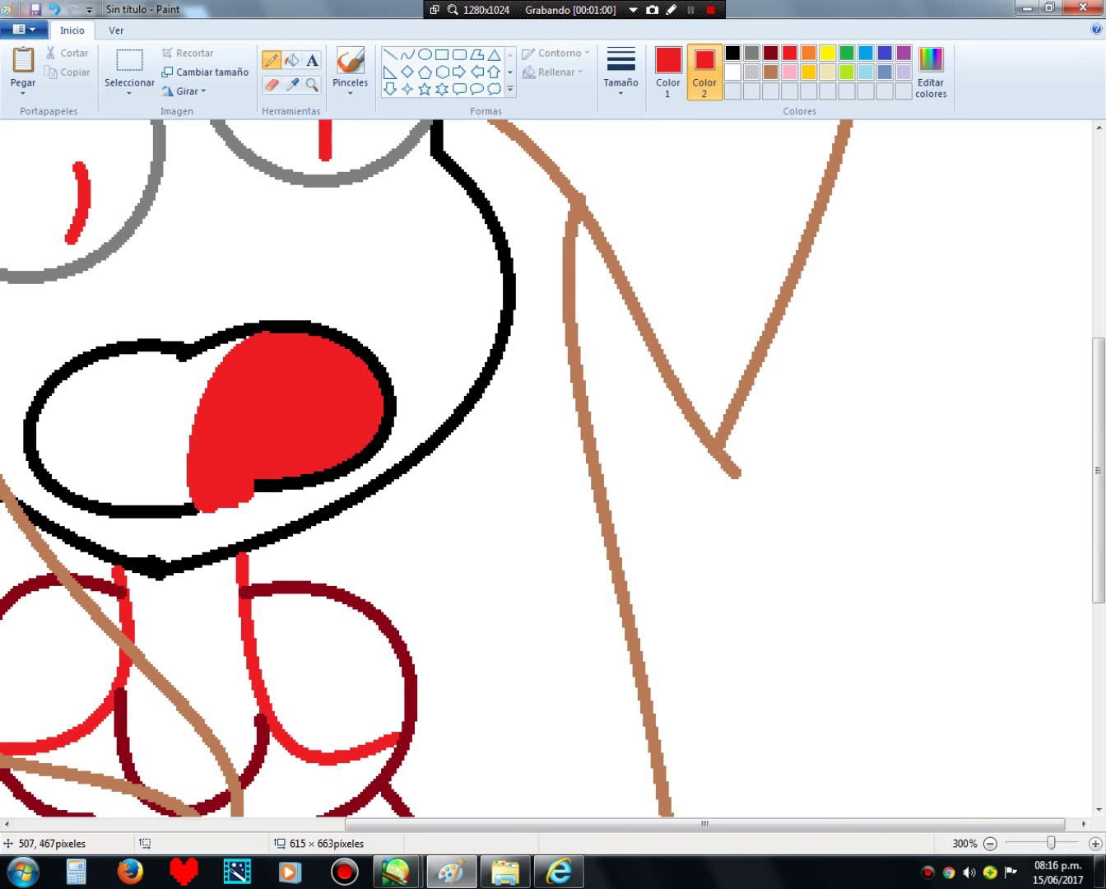
pyautogui.moveTo(805, 825); pyautogui.dragTo(732, 824)
pyautogui.scroll(6, 544, 469)
pyautogui.scroll(-10, 544, 469)
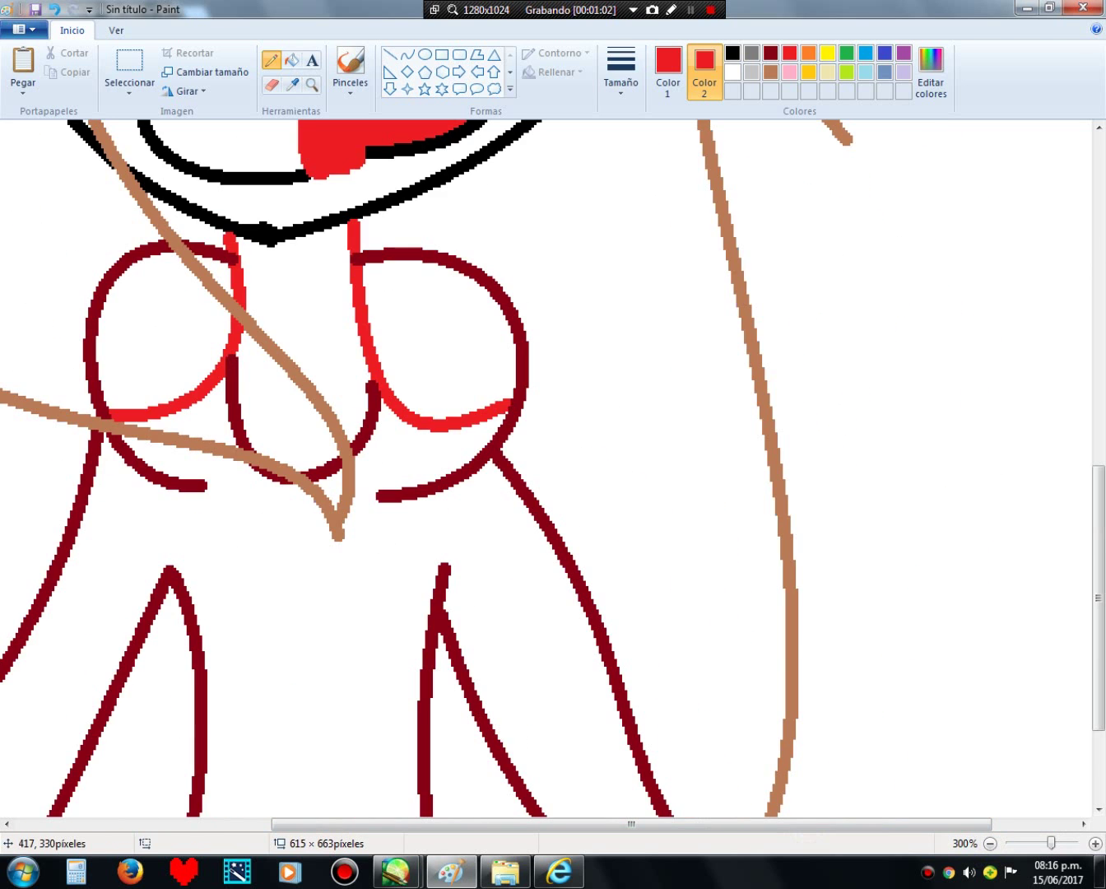
pyautogui.scroll(-2, 544, 470)
pyautogui.scroll(10, 543, 469)
pyautogui.scroll(-10, 543, 469)
pyautogui.scroll(4, 544, 469)
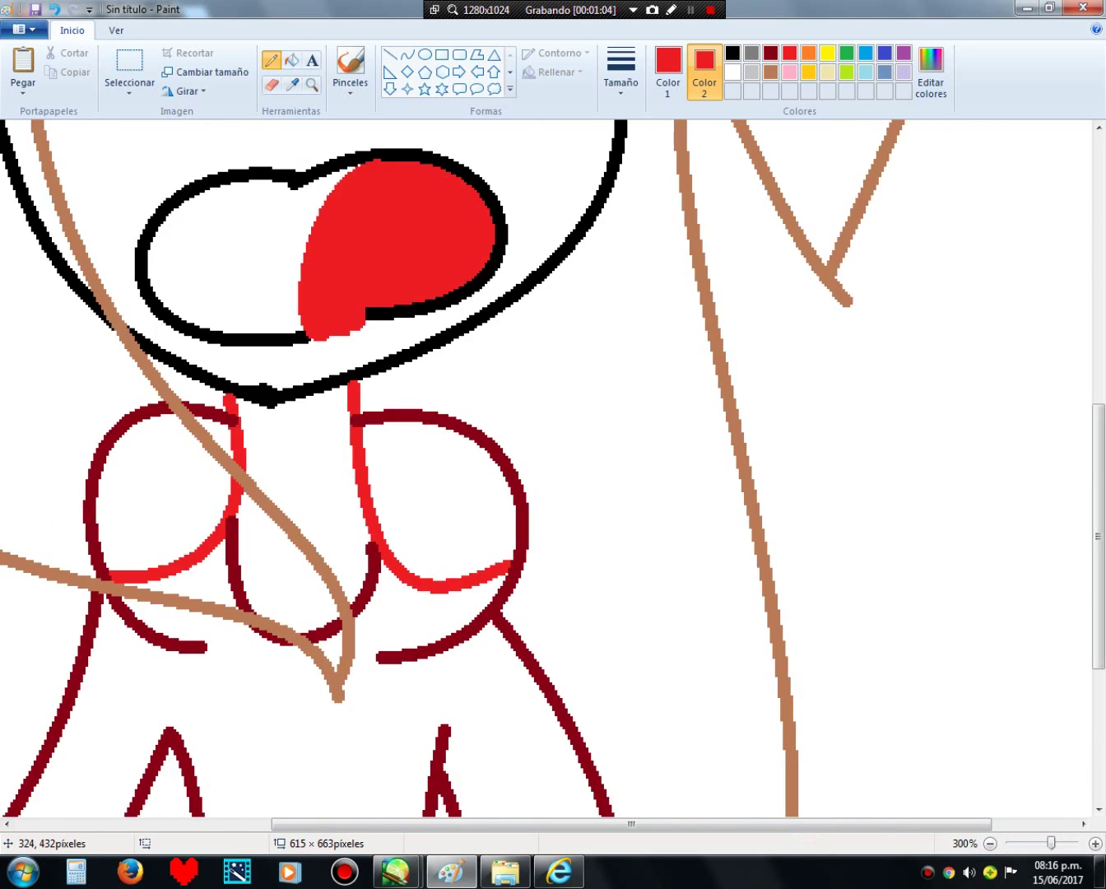
# Step: Create a light peach skin tone for Color 1 by lightening the basic orange
pyautogui.scroll(4, 544, 470)
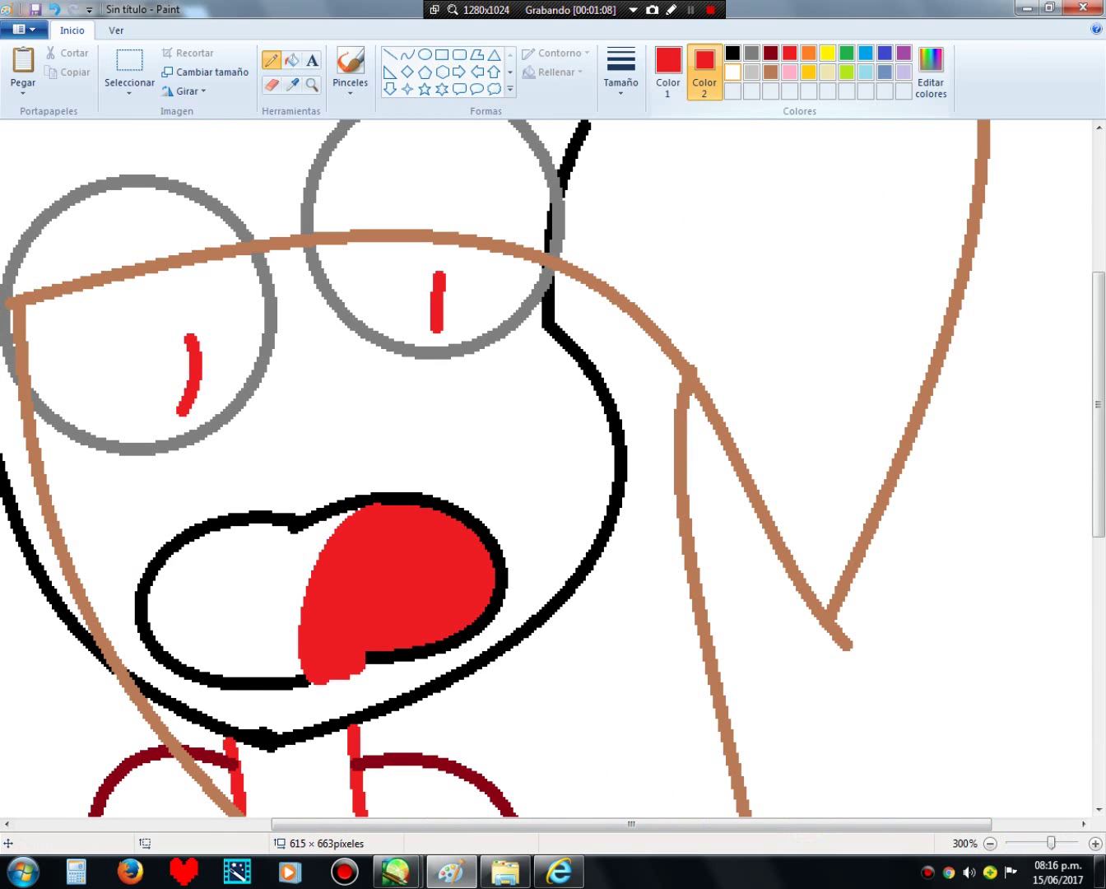
pyautogui.click(668, 70)
pyautogui.click(806, 72)
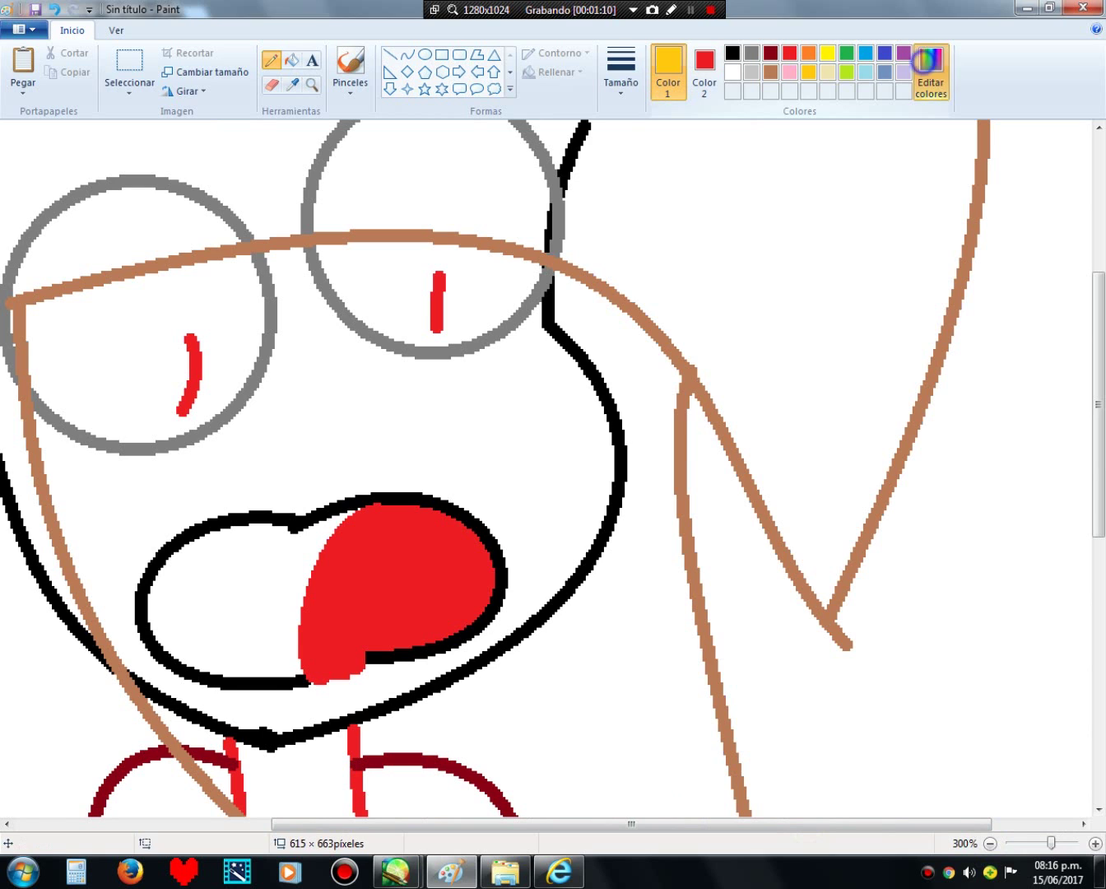
pyautogui.click(931, 73)
pyautogui.click(400, 392)
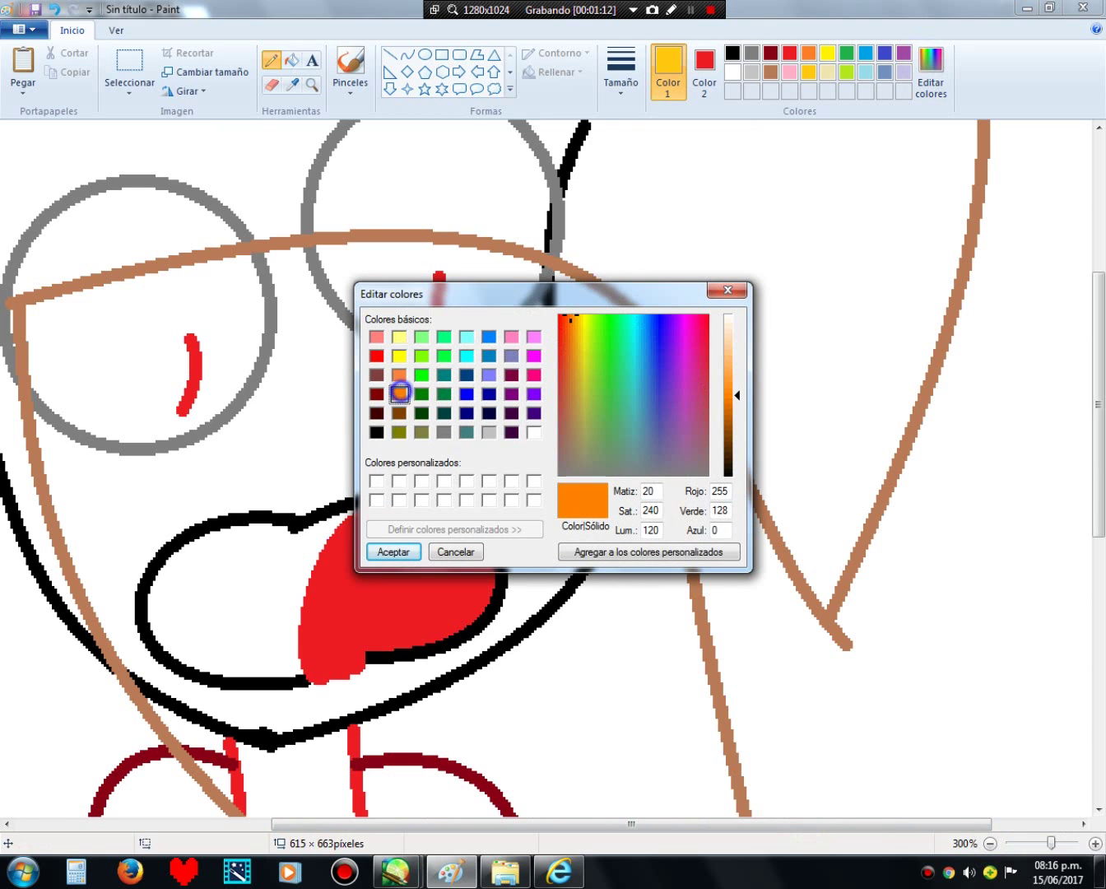
pyautogui.moveTo(738, 382); pyautogui.dragTo(739, 342)
pyautogui.click(415, 550)
# Step: Fill the face and the neck with the light peach skin tone
pyautogui.click(292, 60)
pyautogui.click(297, 378)
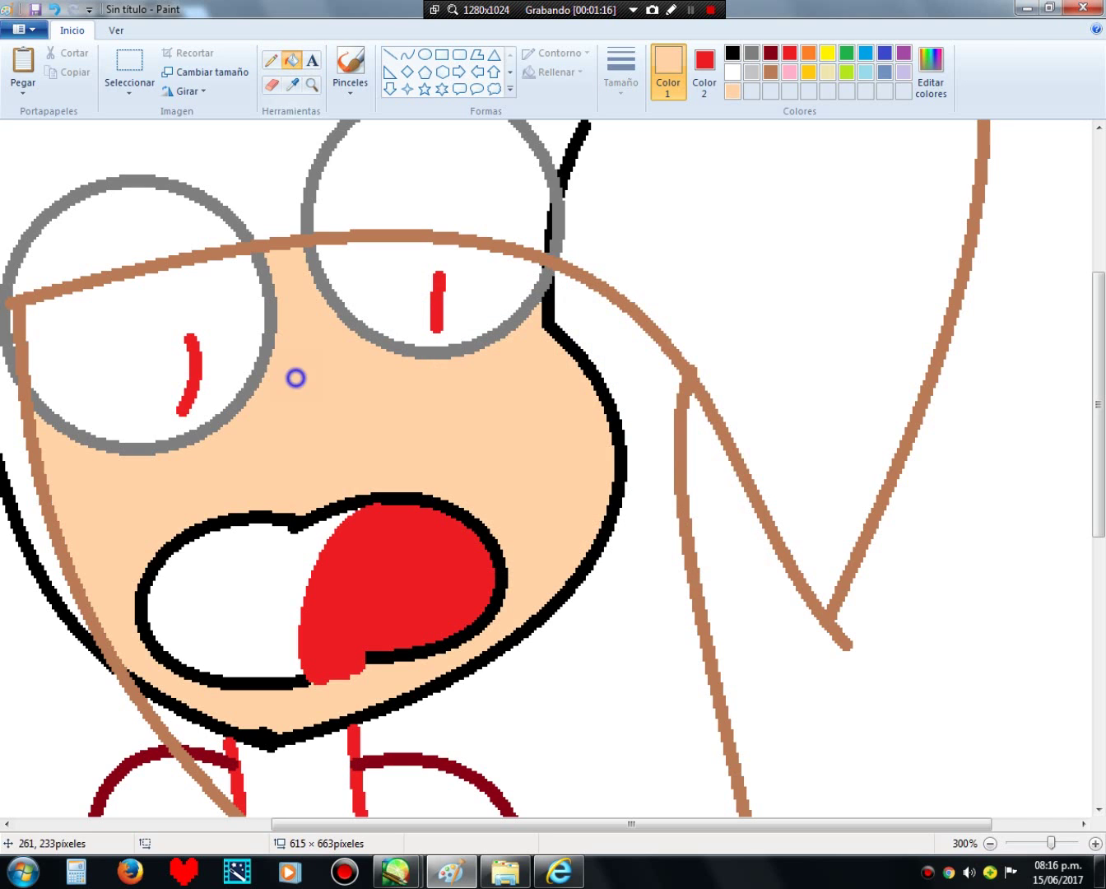
pyautogui.scroll(-5, 297, 377)
pyautogui.scroll(2, 544, 470)
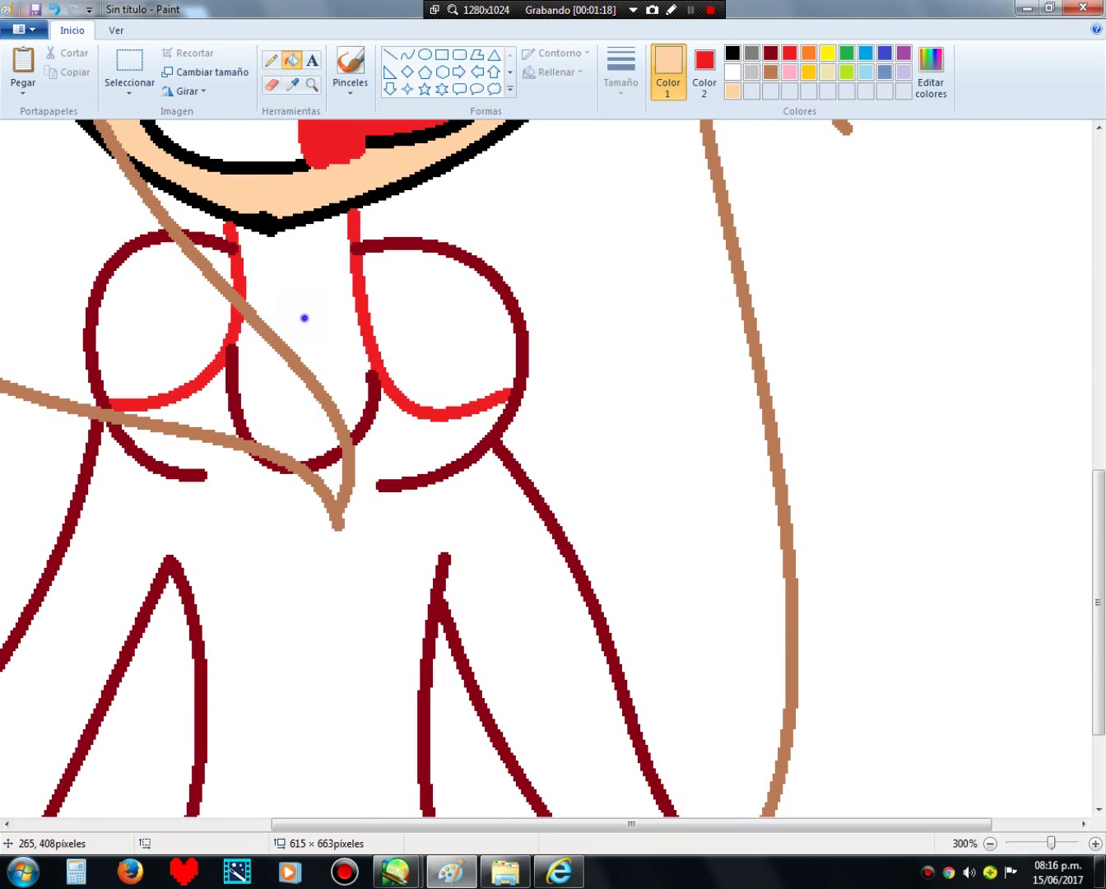
pyautogui.click(304, 318)
# Step: Fill the hair lock over the shoulder and chest with brown, including the red and dark red outlines crossing it
pyautogui.click(770, 72)
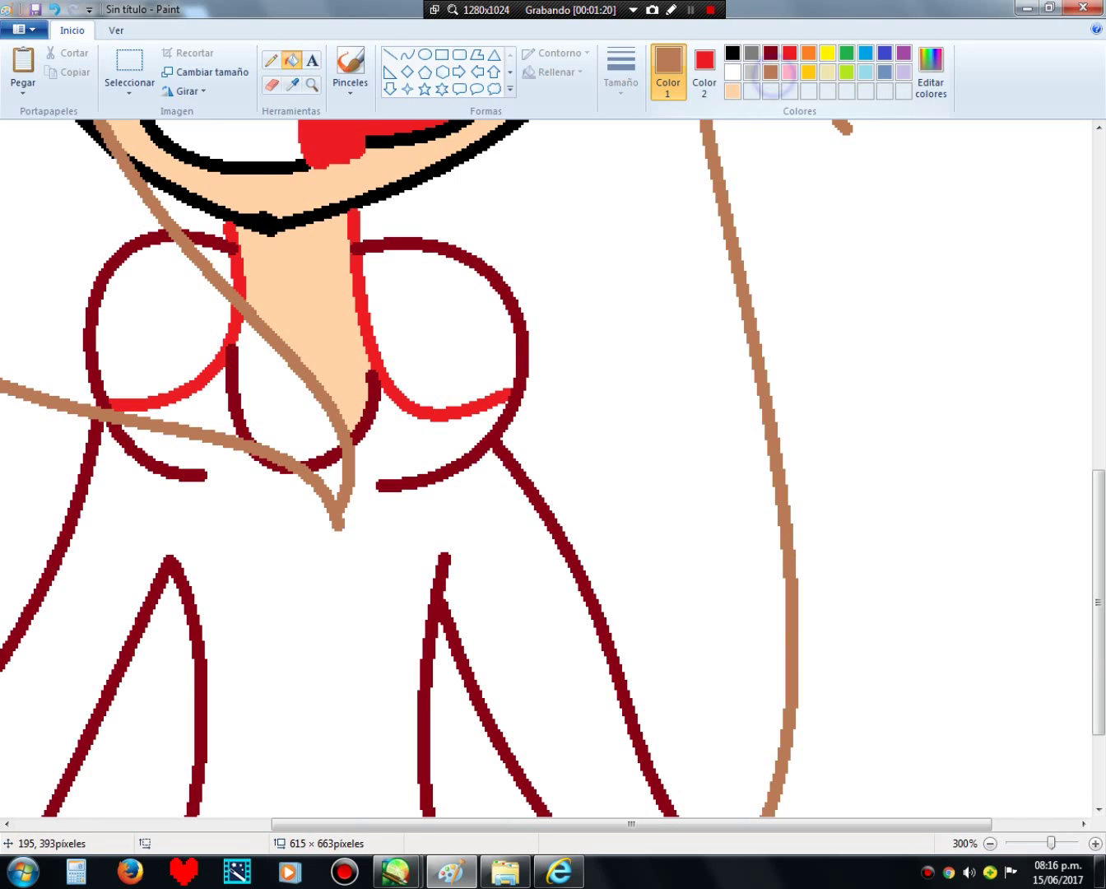
pyautogui.click(123, 282)
pyautogui.click(97, 294)
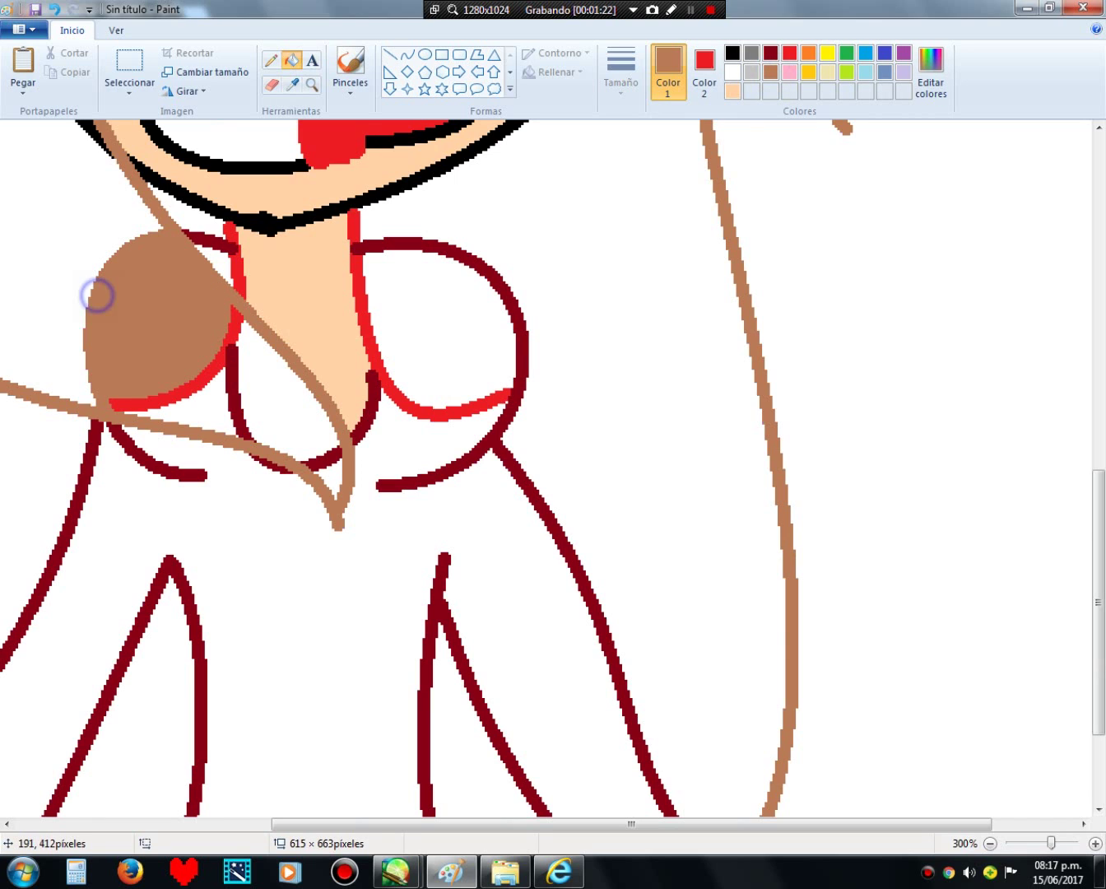
pyautogui.click(205, 389)
pyautogui.click(224, 372)
pyautogui.click(256, 388)
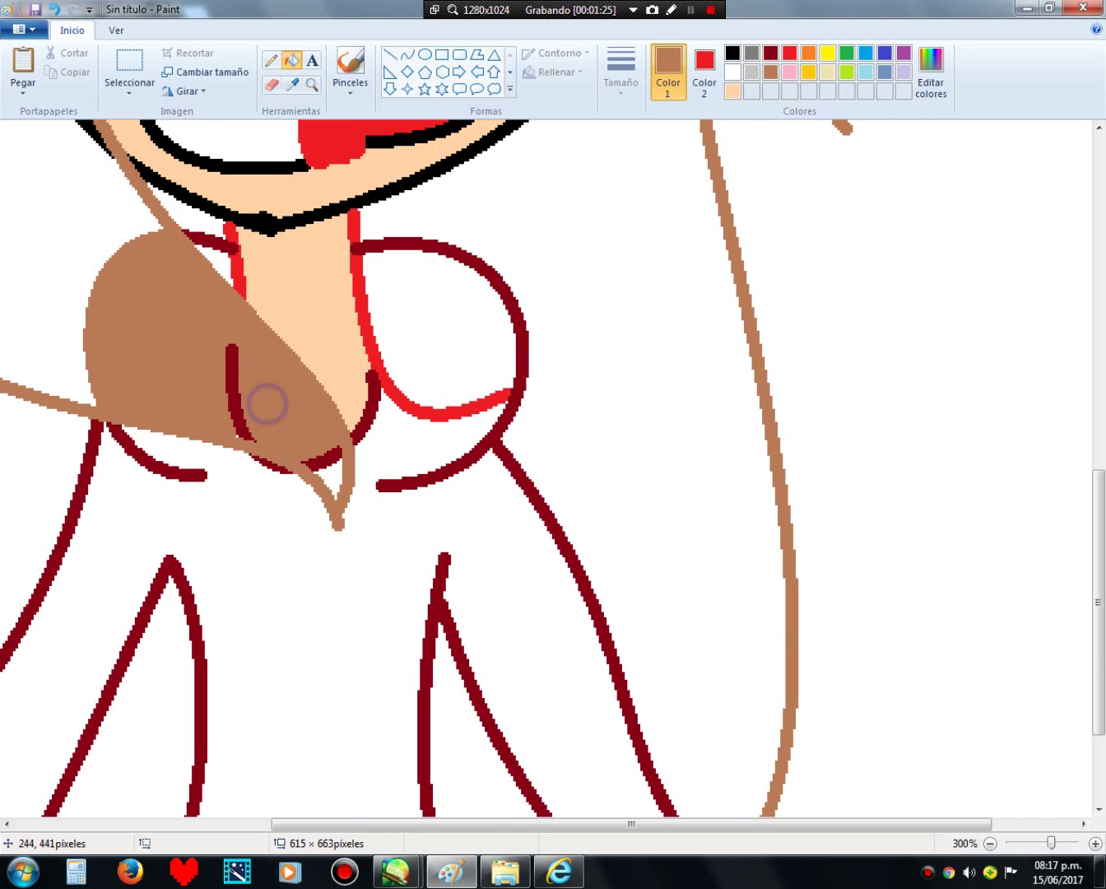
pyautogui.click(233, 401)
pyautogui.click(314, 468)
pyautogui.click(326, 477)
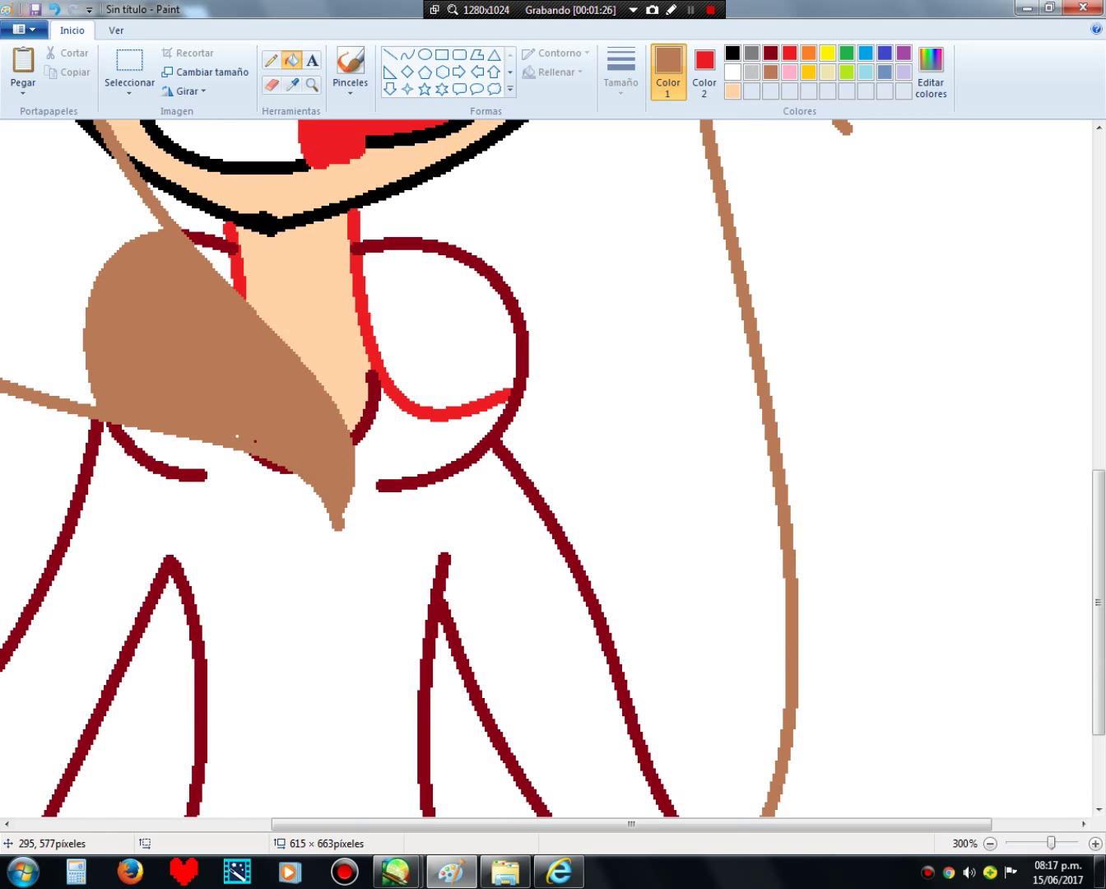
# Step: Fill the large hair area beside and around the face with brown
pyautogui.hscroll(-5, 461, 829)
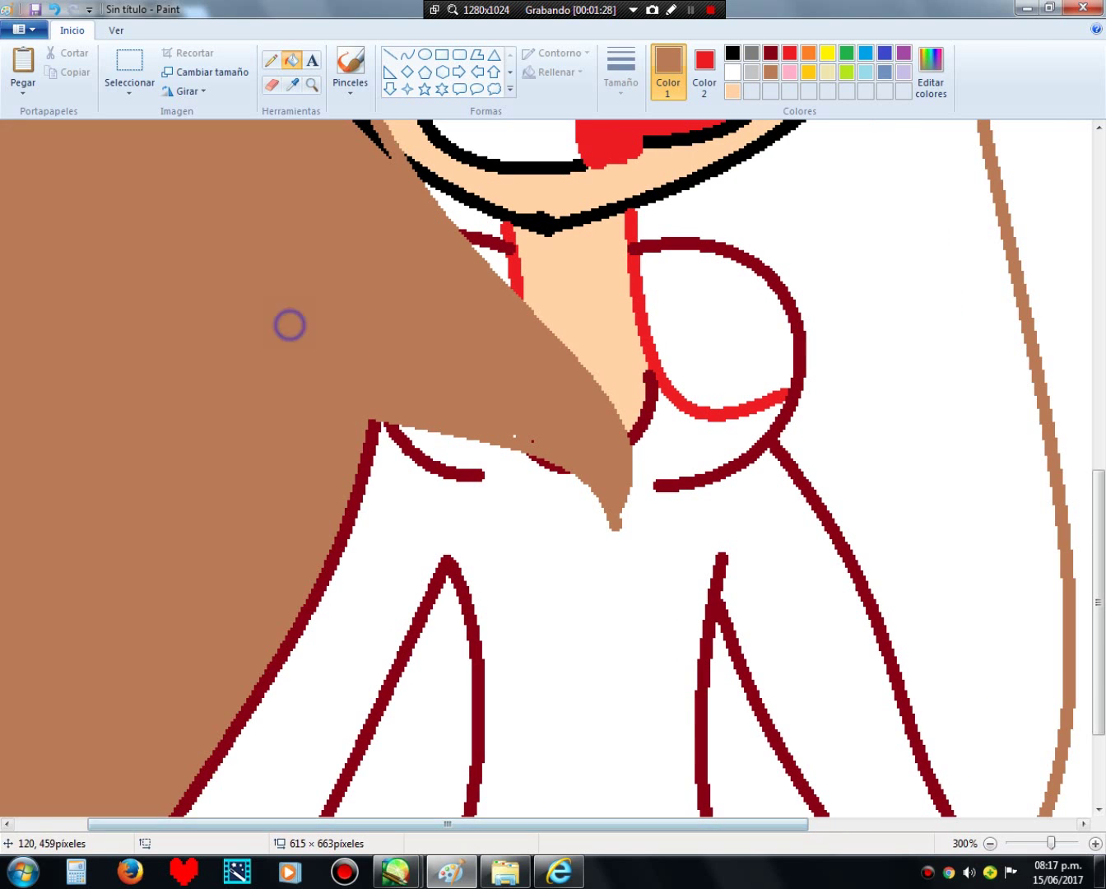
pyautogui.scroll(10, 182, 492)
pyautogui.scroll(-5, 183, 492)
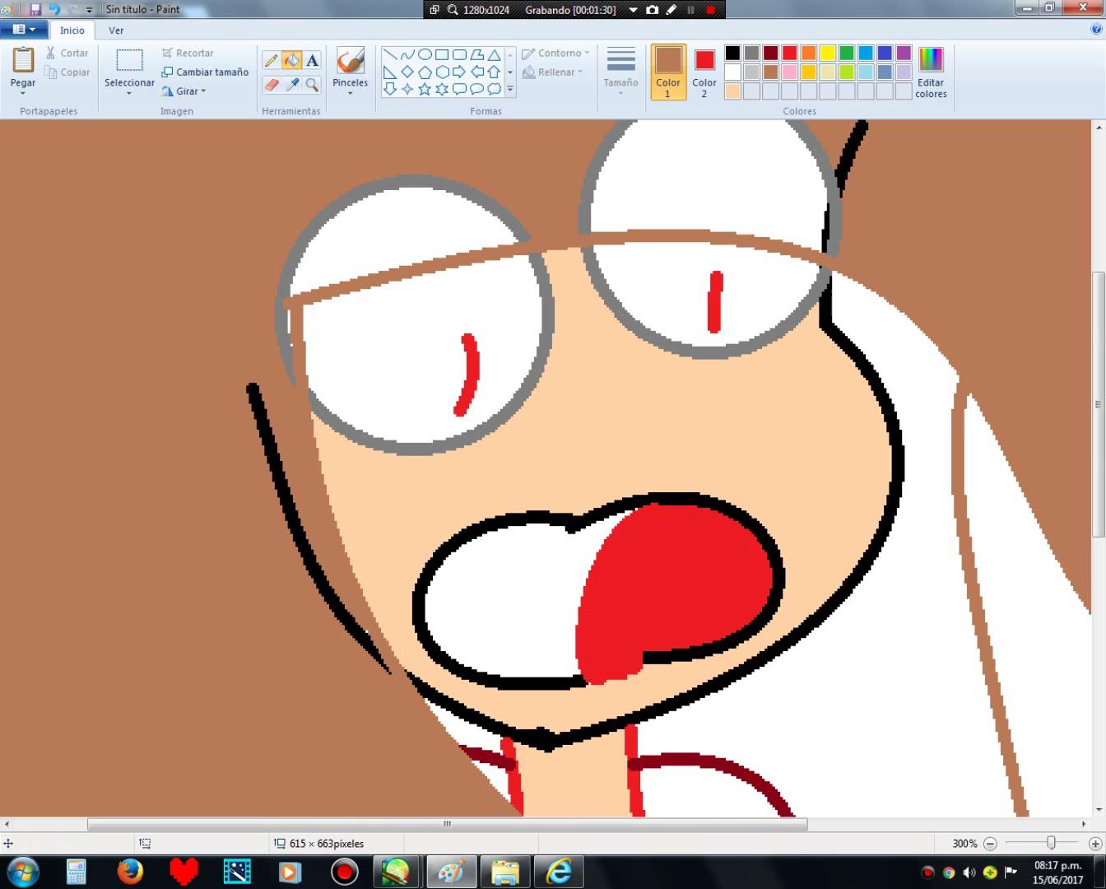
# Step: Undo the brown hair fills and the peach face and neck fills
pyautogui.click(54, 9)
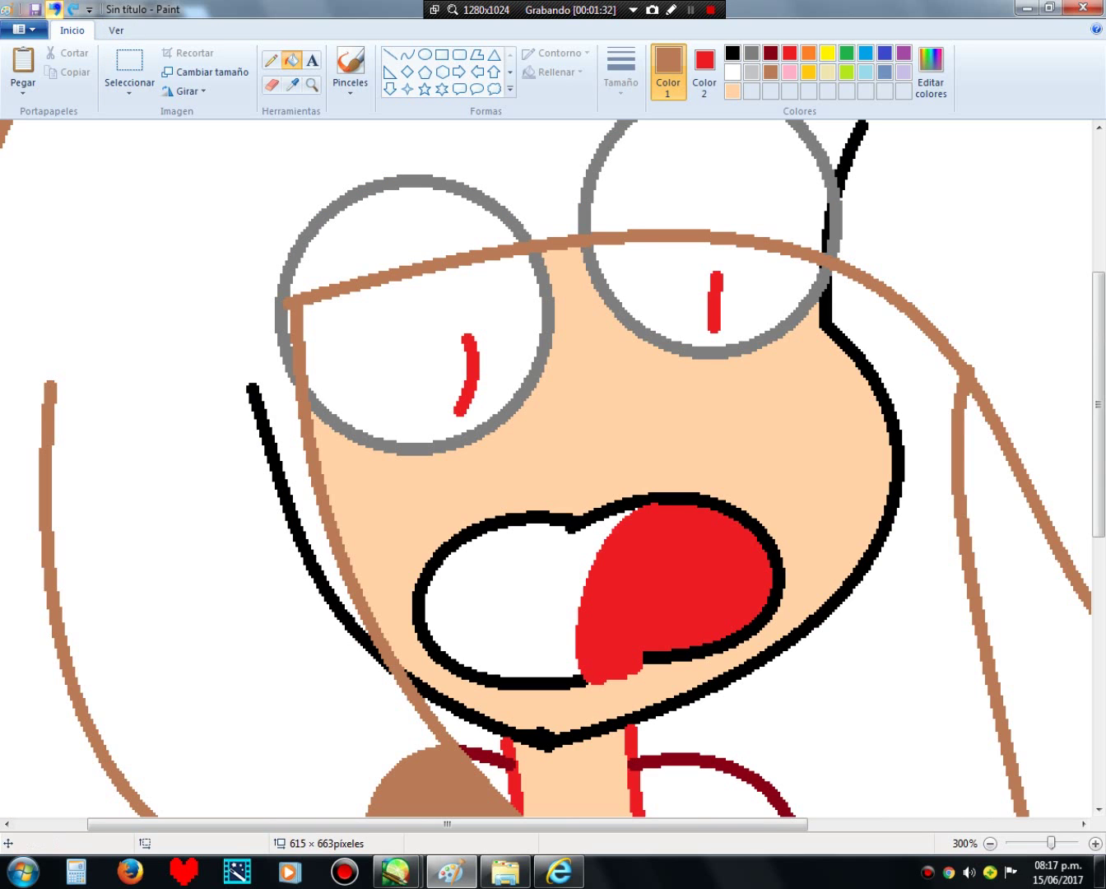
pyautogui.click(55, 9)
pyautogui.click(54, 9)
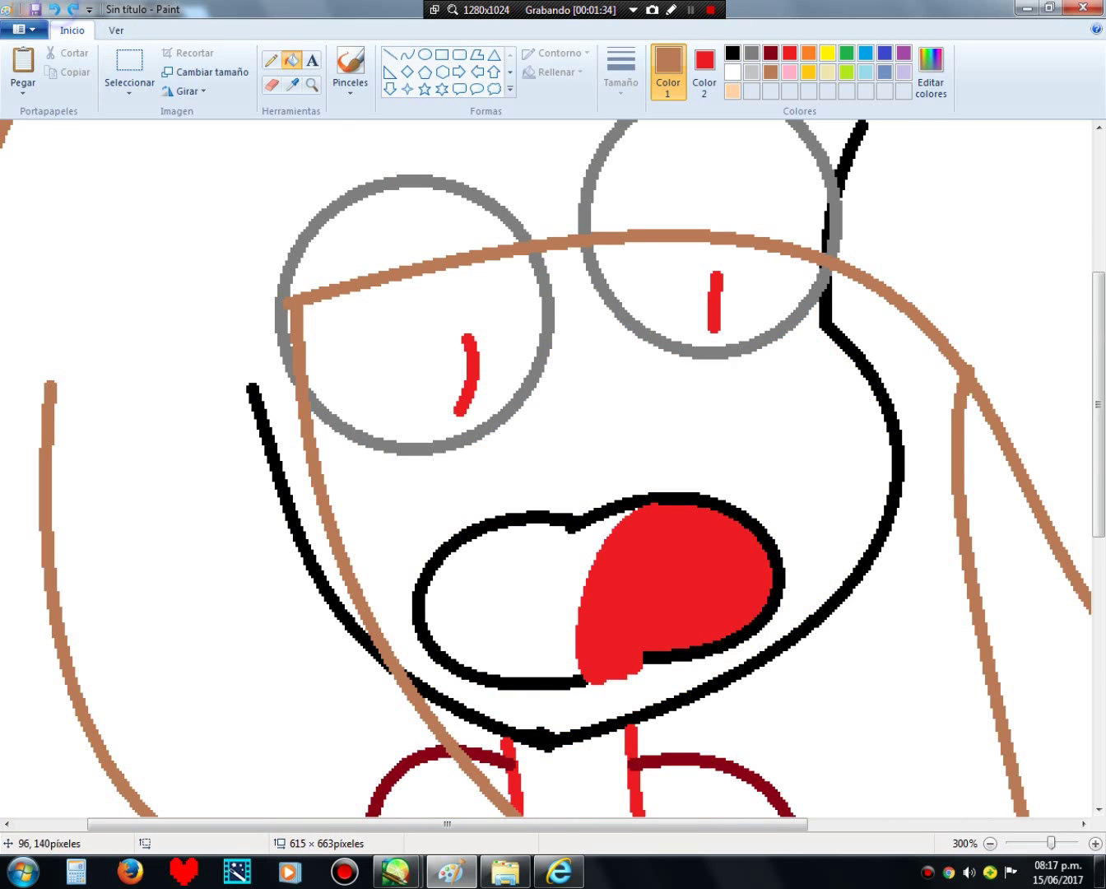
# Step: Redo the undone light peach fills of the face and the neck
pyautogui.scroll(-5, 128, 127)
pyautogui.scroll(2, 128, 127)
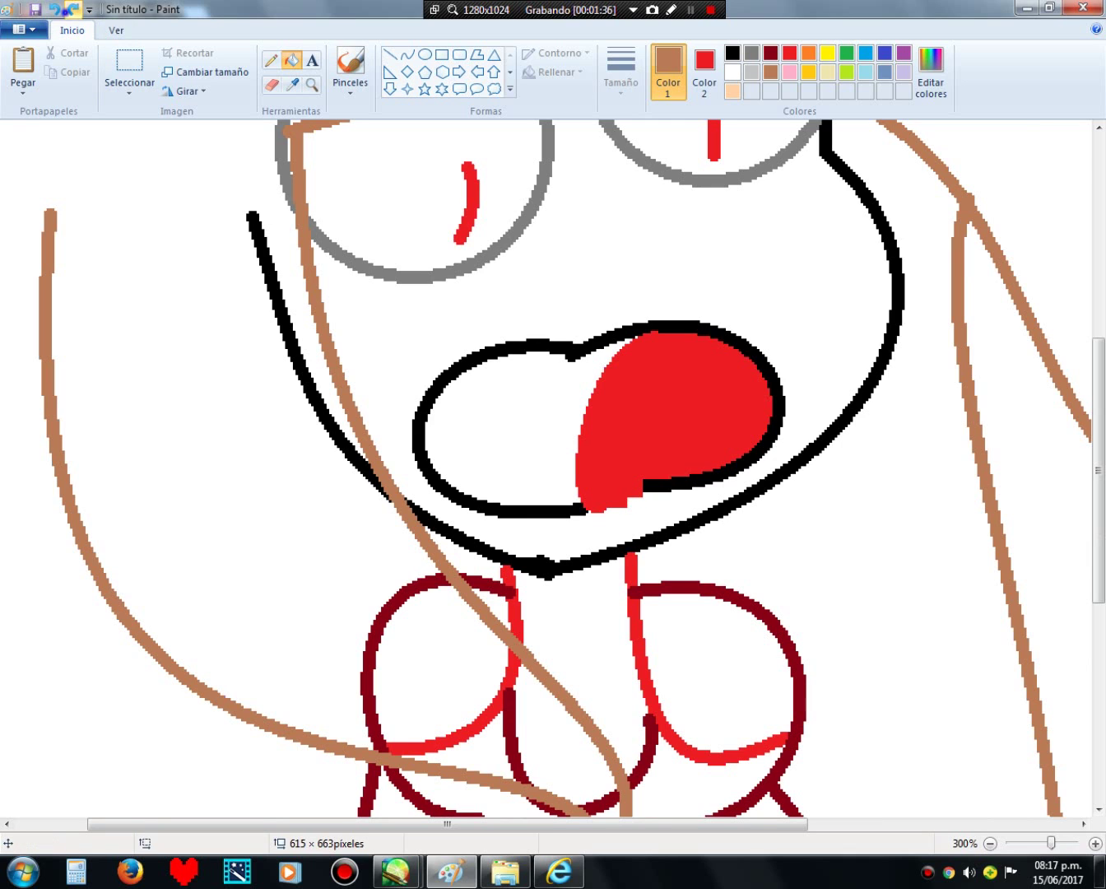
pyautogui.click(72, 9)
pyautogui.click(74, 8)
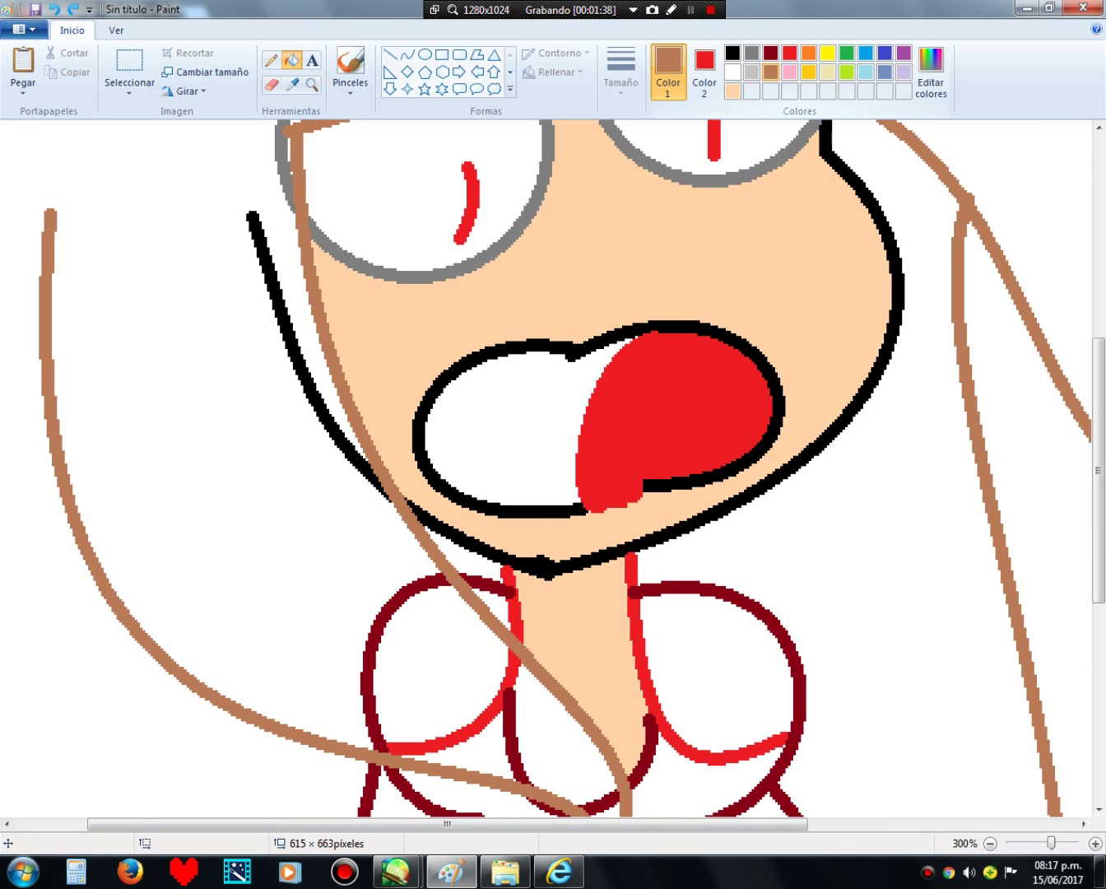
# Step: Mix a darker brown with luminosity 70 and recolour the hair outlines with it
pyautogui.click(931, 70)
pyautogui.moveTo(737, 394); pyautogui.dragTo(738, 429)
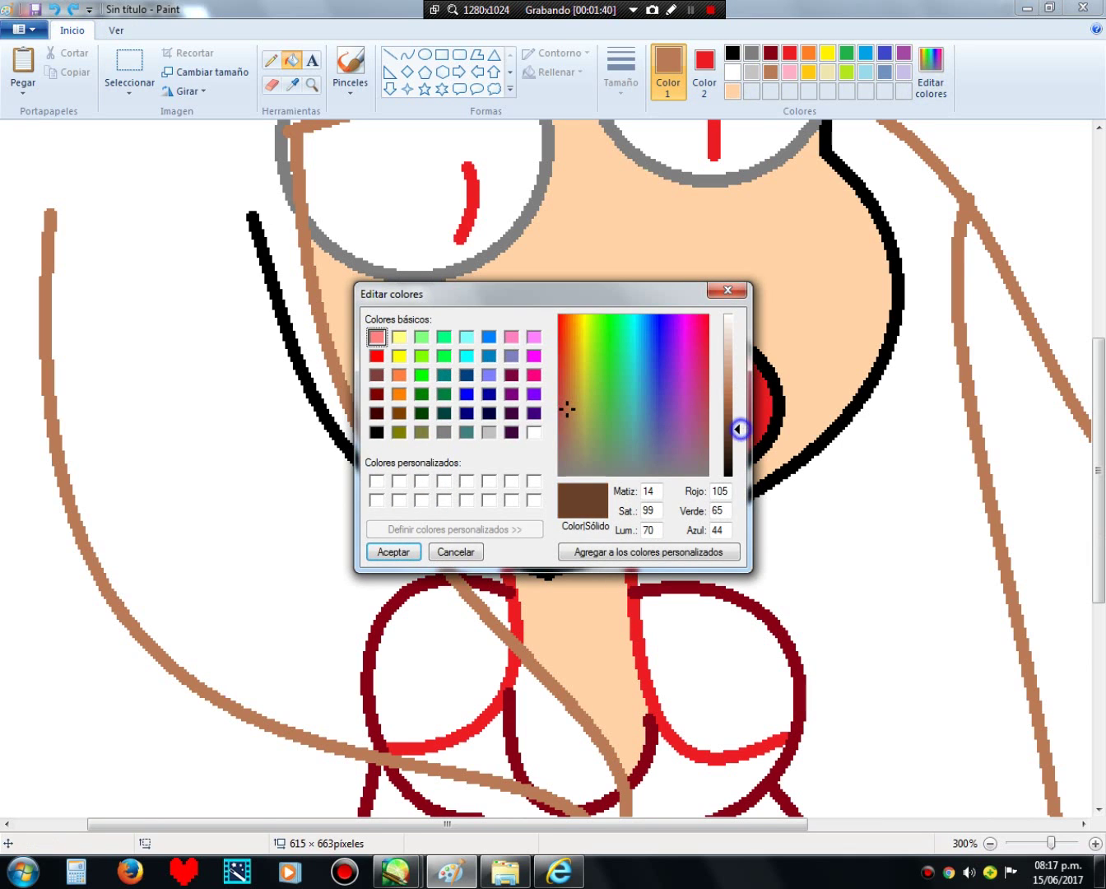
pyautogui.click(393, 551)
pyautogui.click(401, 510)
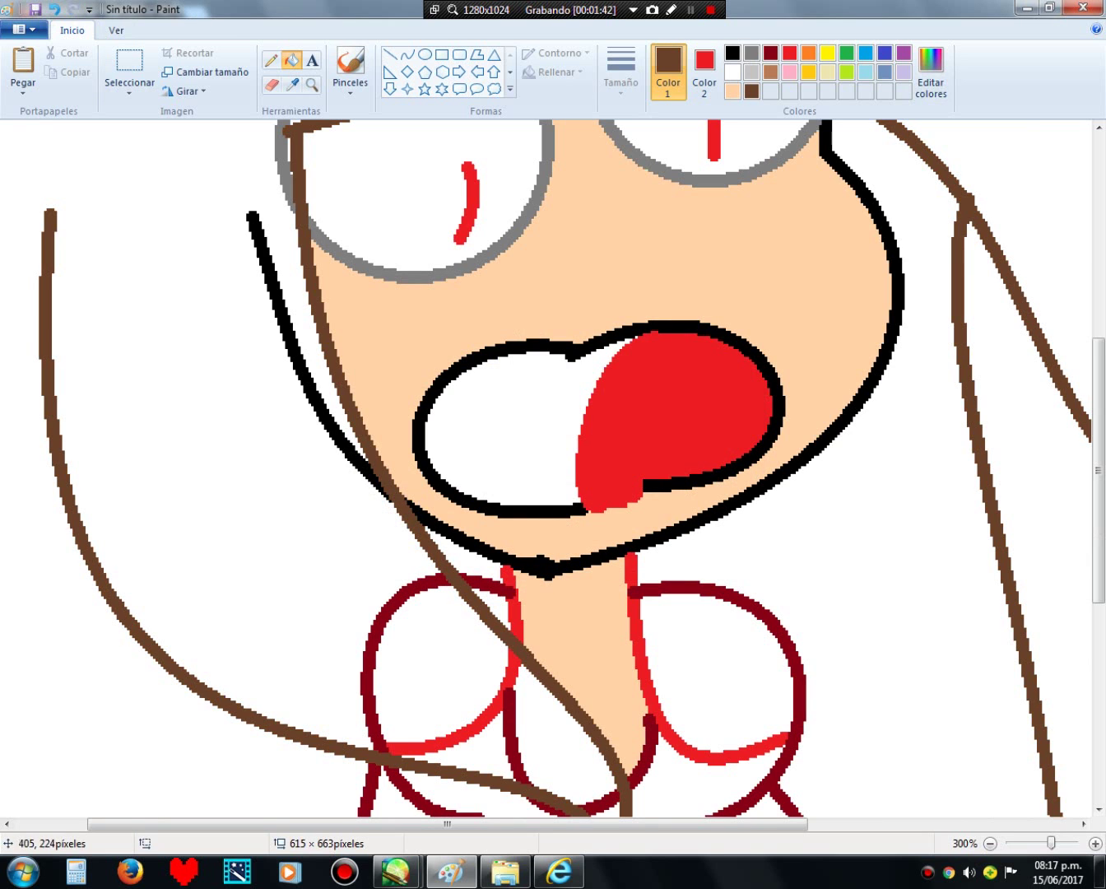
# Step: Fill the large hair area and the lock over the shoulder with the lighter brown, covering the dark red outline crossing the lock
pyautogui.click(770, 72)
pyautogui.click(168, 341)
pyautogui.scroll(2, 168, 341)
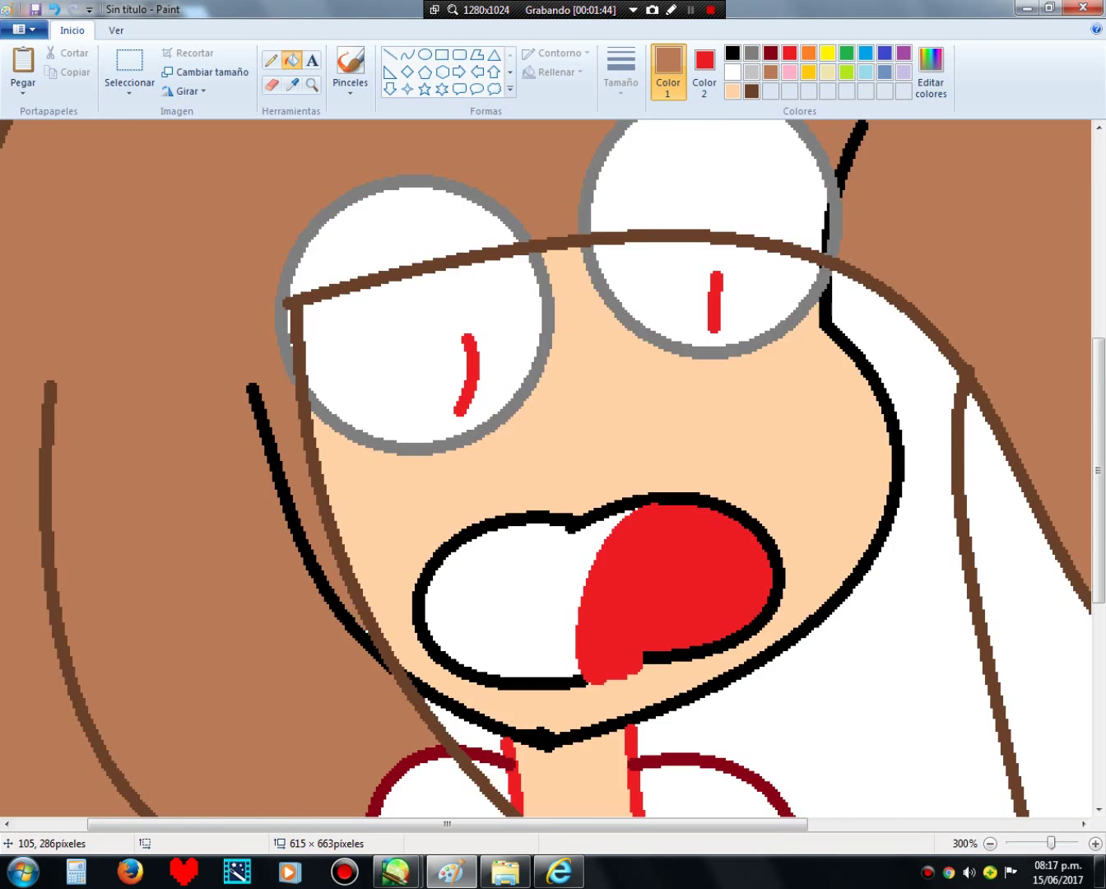
pyautogui.scroll(-8, 168, 341)
pyautogui.scroll(4, 362, 379)
pyautogui.click(398, 502)
pyautogui.click(372, 484)
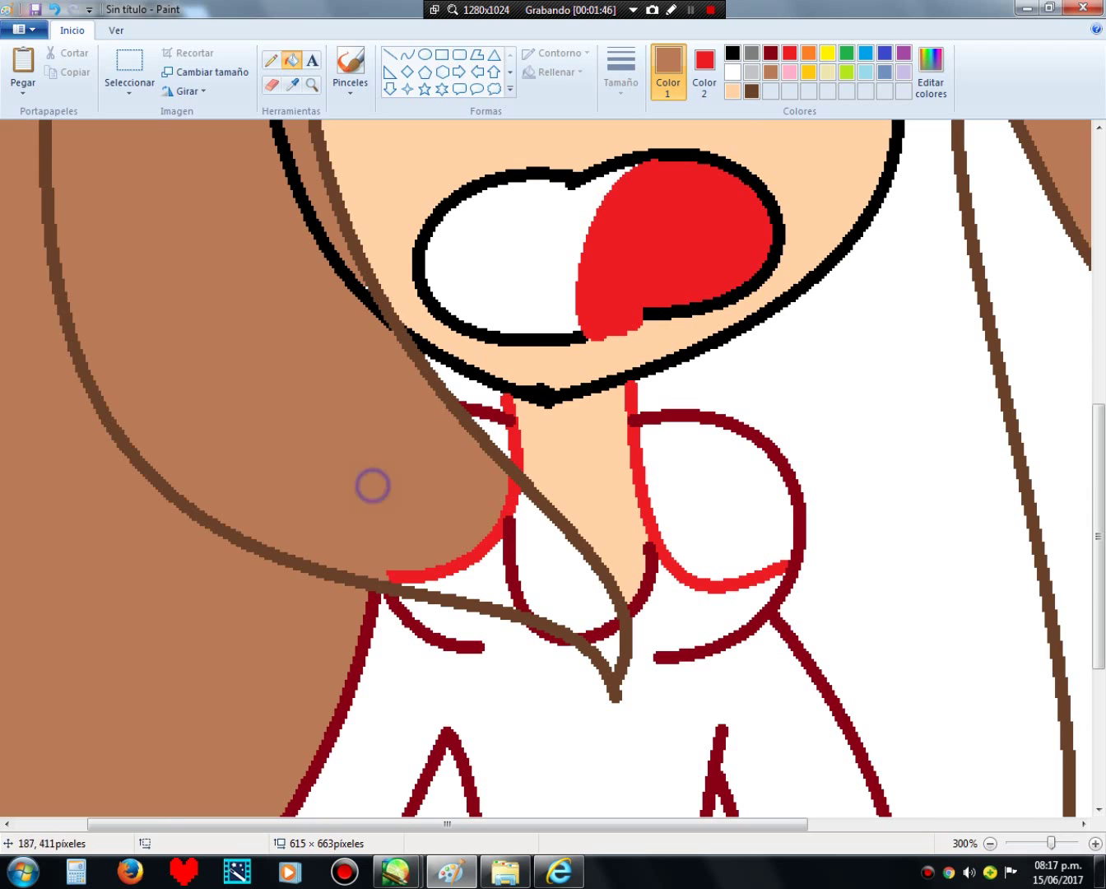
# Step: Fill the eye areas overlapping the hair with brown, covering the grey eye outlines and black face lines that cross it
pyautogui.scroll(3, 343, 286)
pyautogui.scroll(-1, 340, 271)
pyautogui.scroll(4, 329, 247)
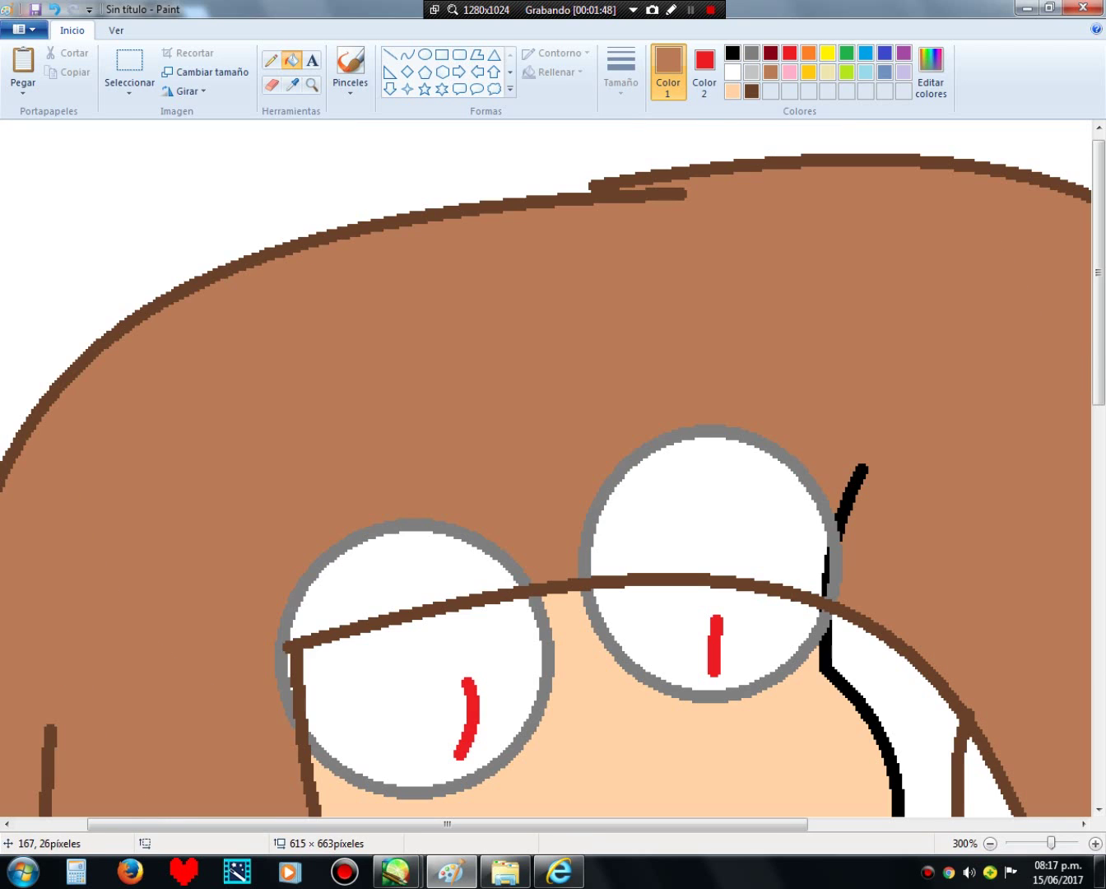
pyautogui.click(362, 531)
pyautogui.click(389, 558)
pyautogui.click(721, 533)
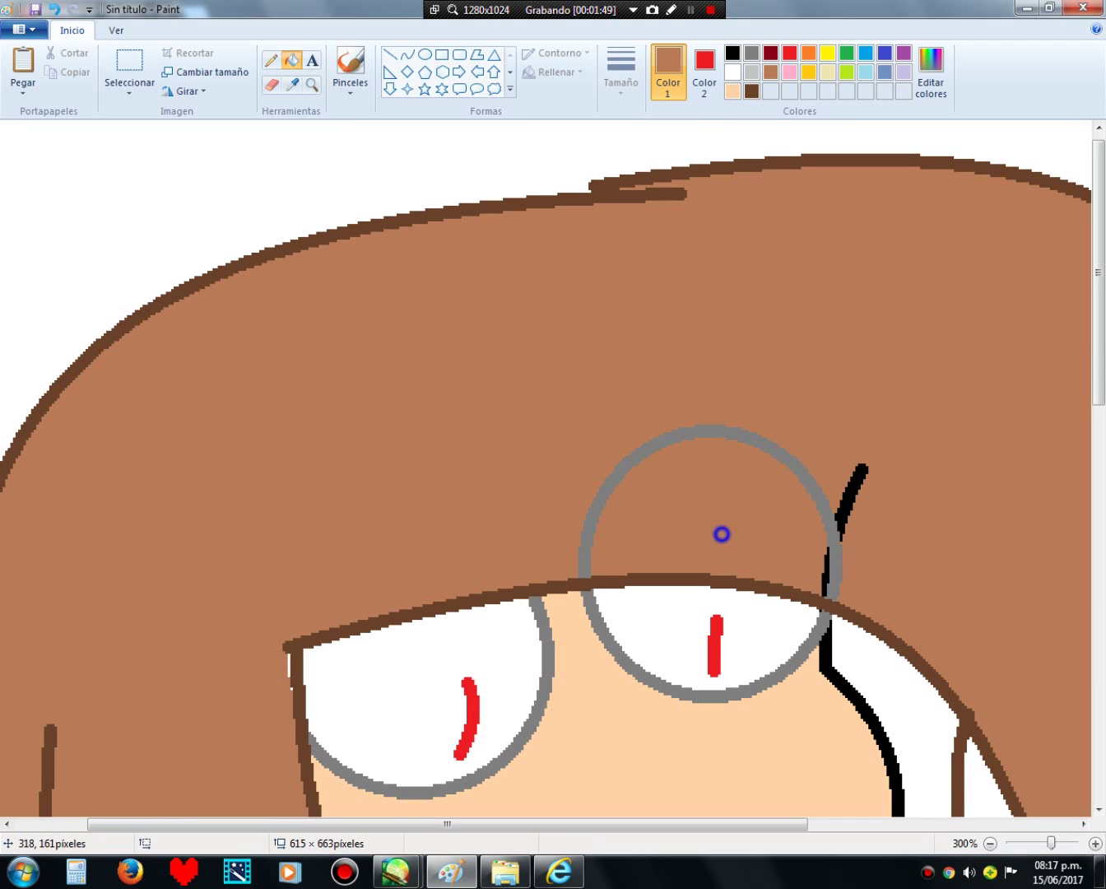
pyautogui.click(686, 439)
pyautogui.click(826, 570)
pyautogui.click(834, 508)
pyautogui.click(855, 486)
# Step: Fill the hair right of the face and the small gap under the jaw with brown, undoing the stray recolour of the hood outline
pyautogui.scroll(-5, 856, 486)
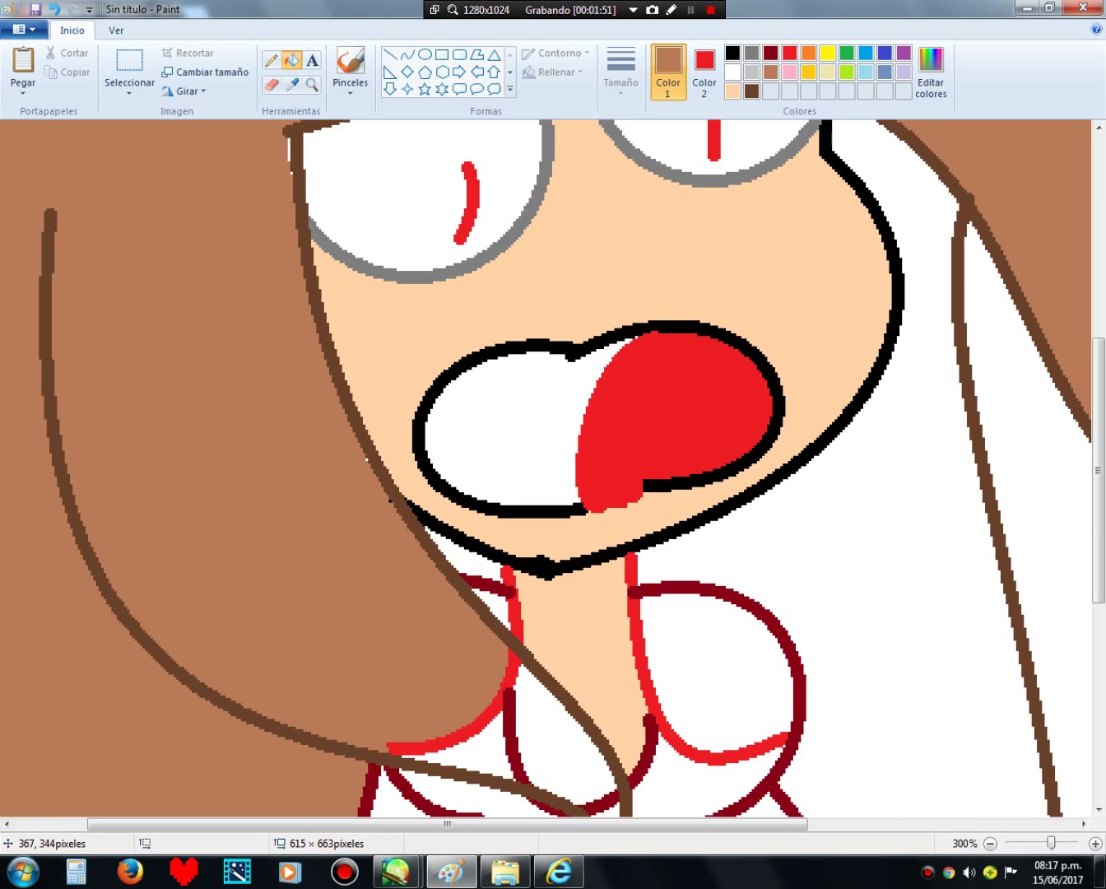
pyautogui.scroll(3, 906, 354)
pyautogui.click(907, 350)
pyautogui.scroll(-5, 907, 351)
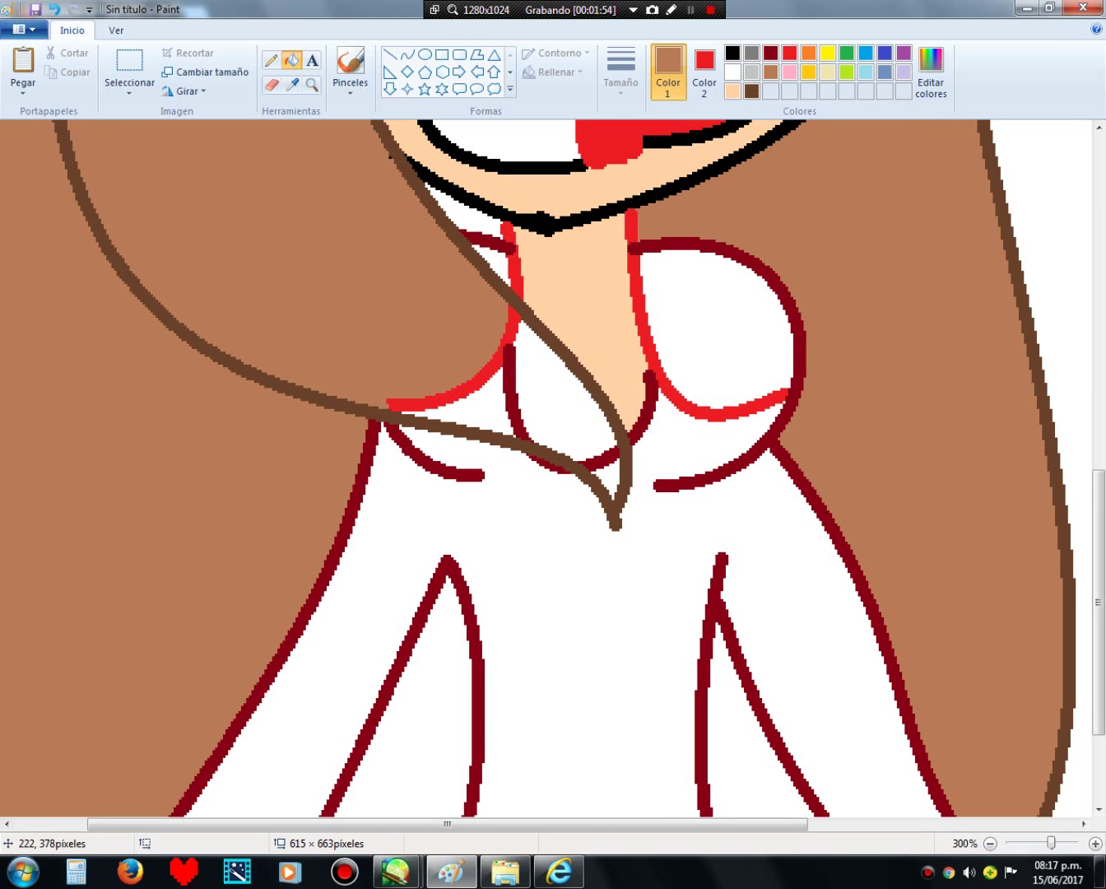
pyautogui.click(466, 225)
pyautogui.click(484, 240)
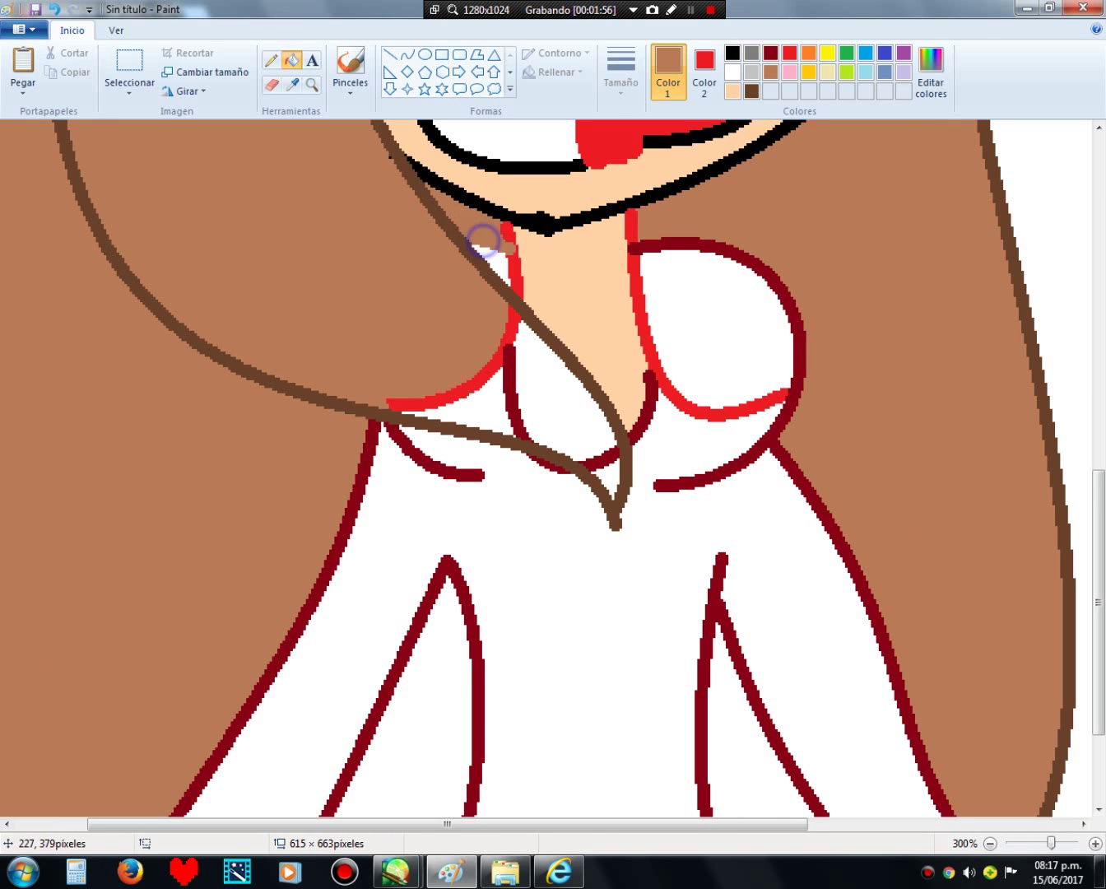
pyautogui.click(53, 9)
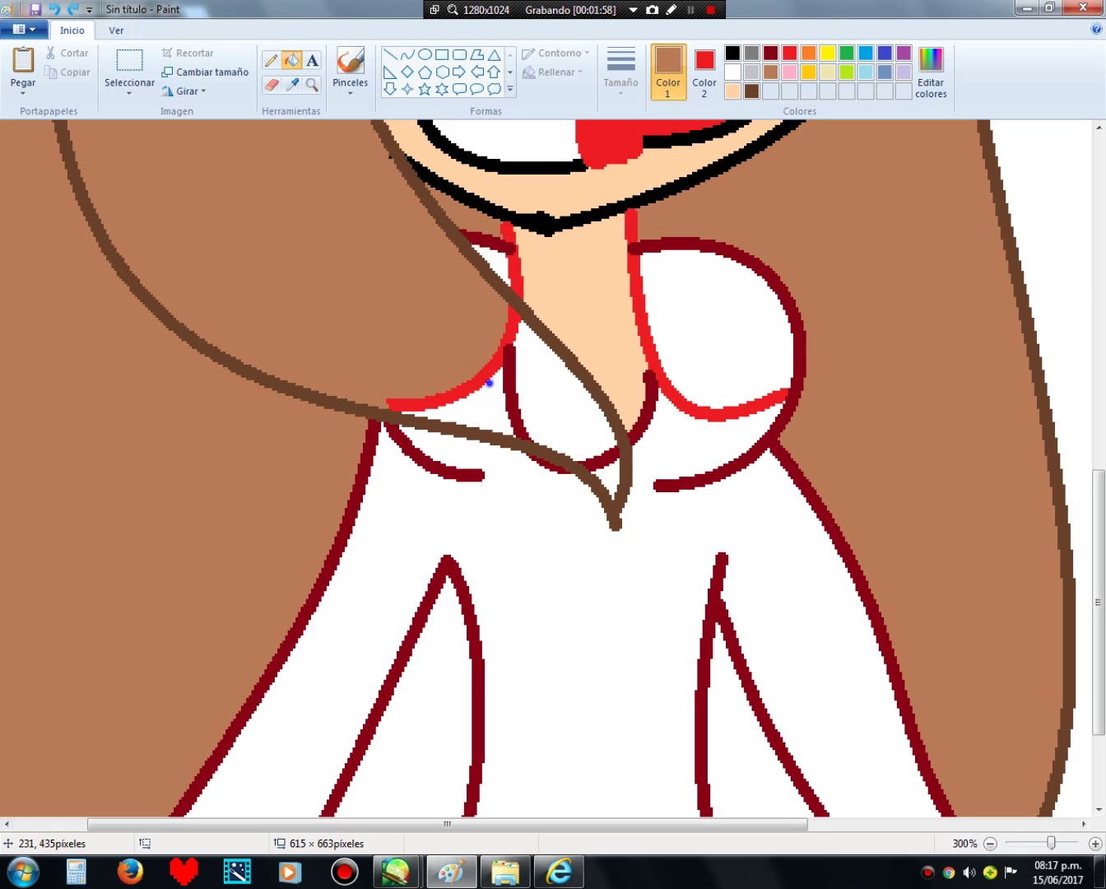
# Step: Fill the rest of the lock over the neck and chest with brown, covering the red and dark red outlines crossing it
pyautogui.click(498, 385)
pyautogui.click(520, 372)
pyautogui.click(487, 368)
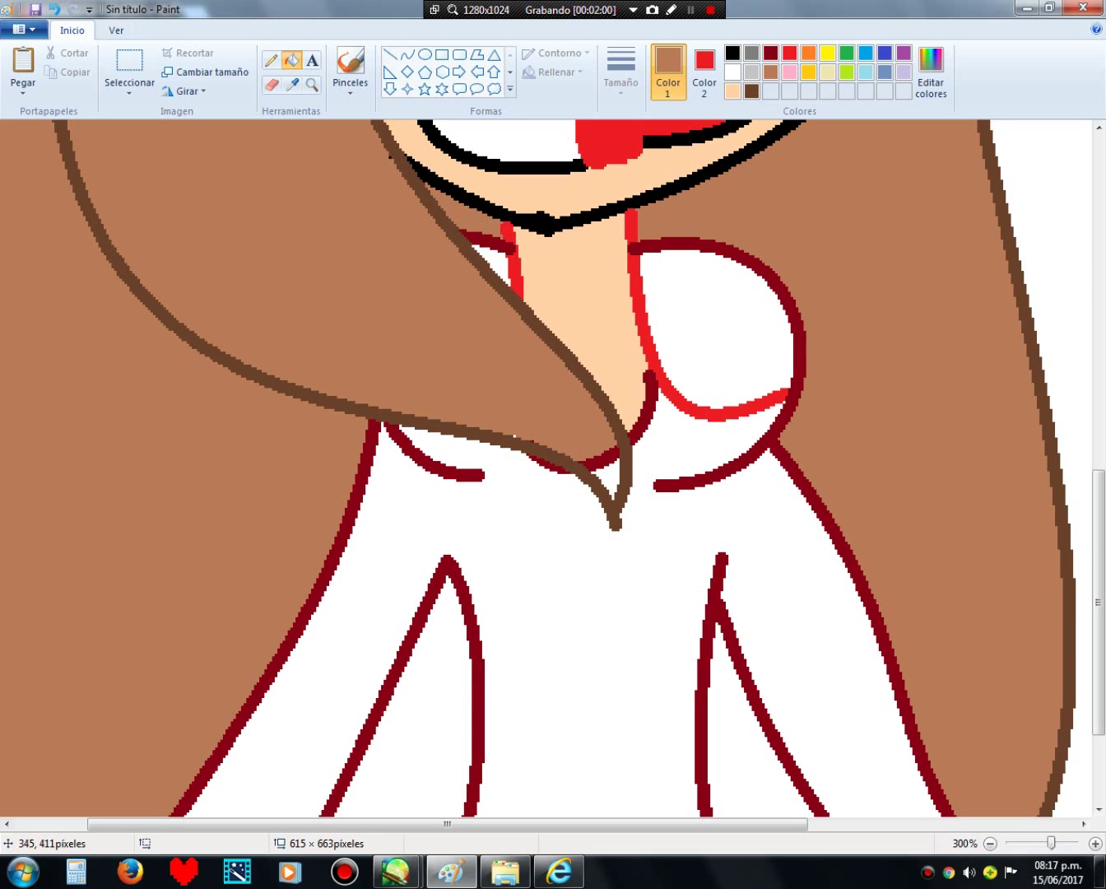
# Step: Fill the two gaps between the arms and the body with brown
pyautogui.scroll(-3, 552, 469)
pyautogui.click(761, 684)
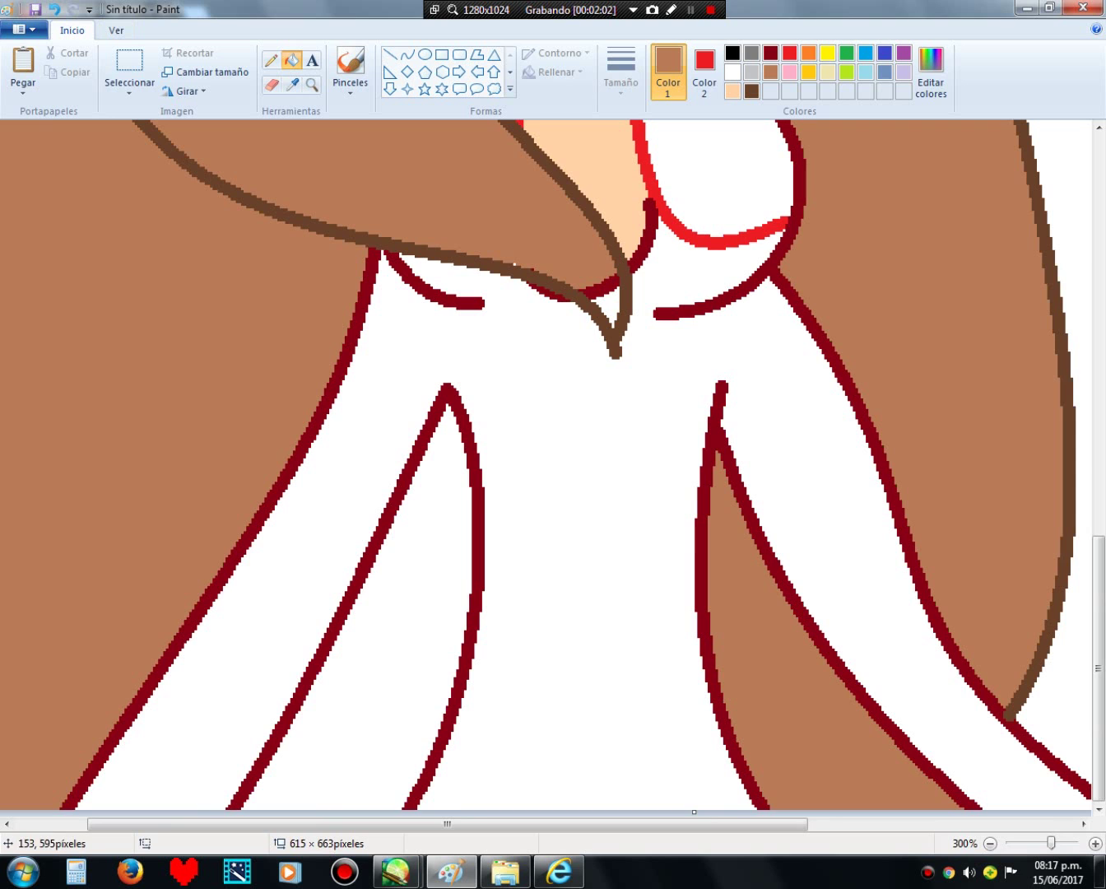
pyautogui.click(420, 679)
# Step: Try filling the sweater with the dark red of its outlines, and undo that fill
pyautogui.scroll(15, 552, 469)
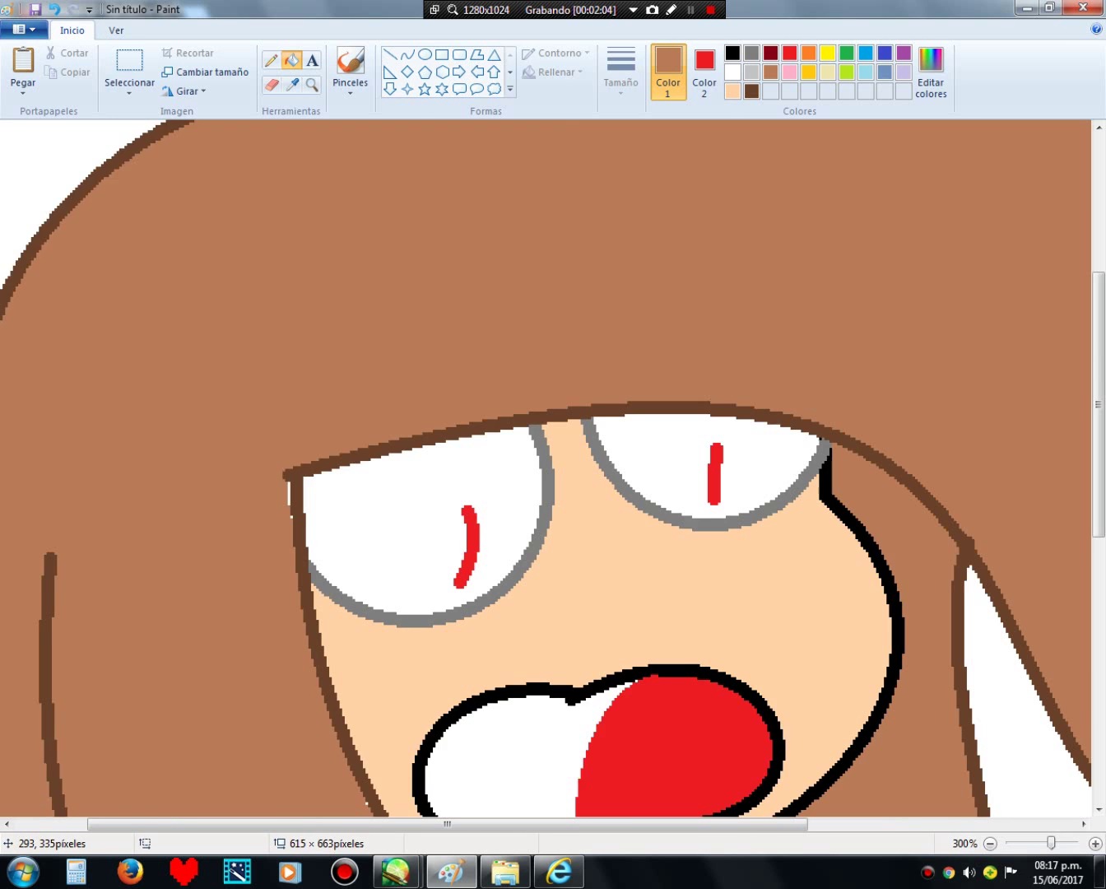
pyautogui.scroll(-2, 552, 470)
pyautogui.scroll(2, 552, 469)
pyautogui.scroll(-15, 551, 469)
pyautogui.scroll(3, 552, 470)
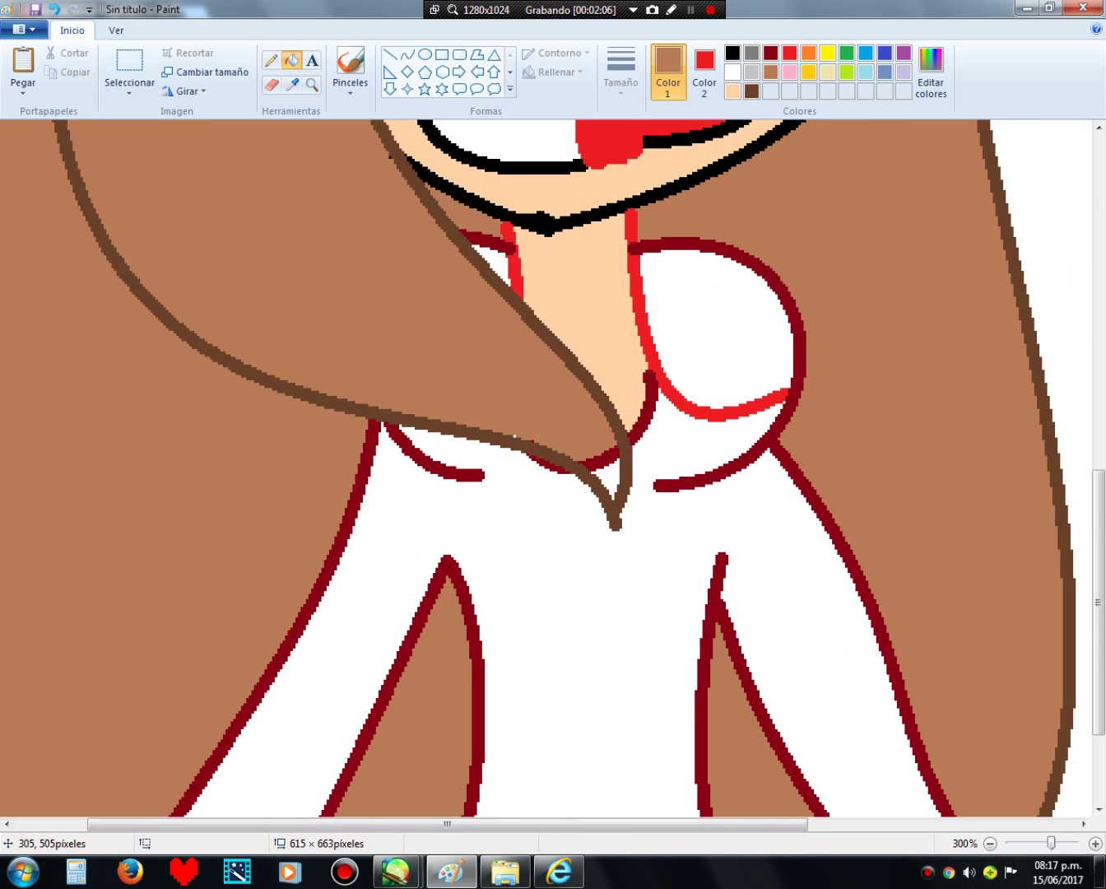
pyautogui.click(768, 54)
pyautogui.click(654, 541)
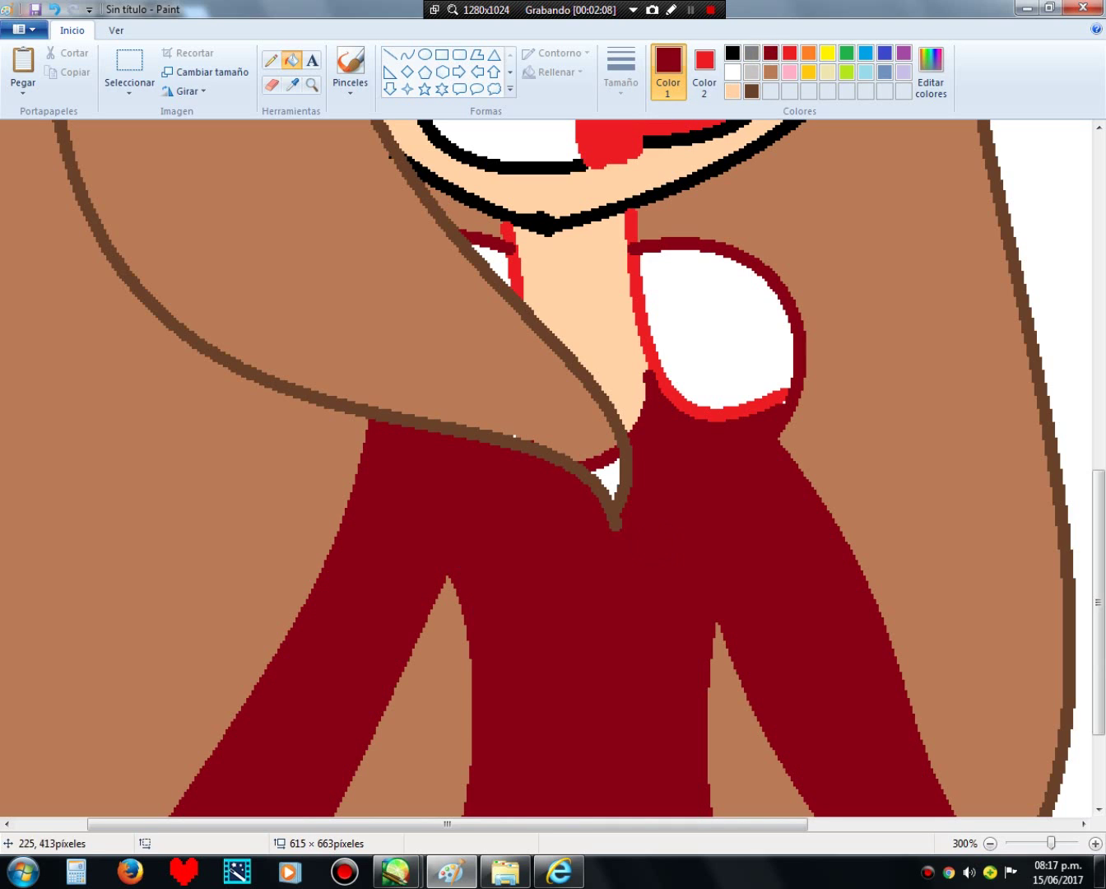
pyautogui.click(54, 9)
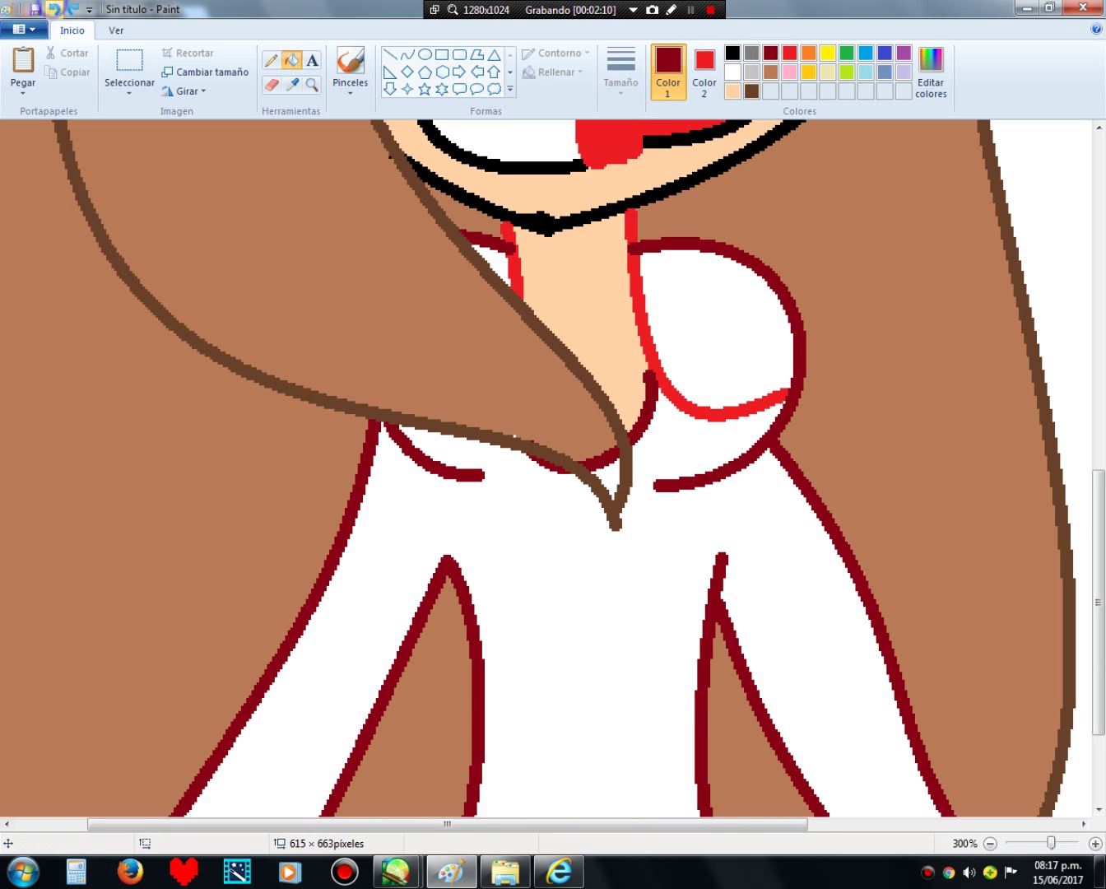
# Step: Try filling the sweater with a brighter red mixed from the dark red, and undo that fill
pyautogui.click(931, 75)
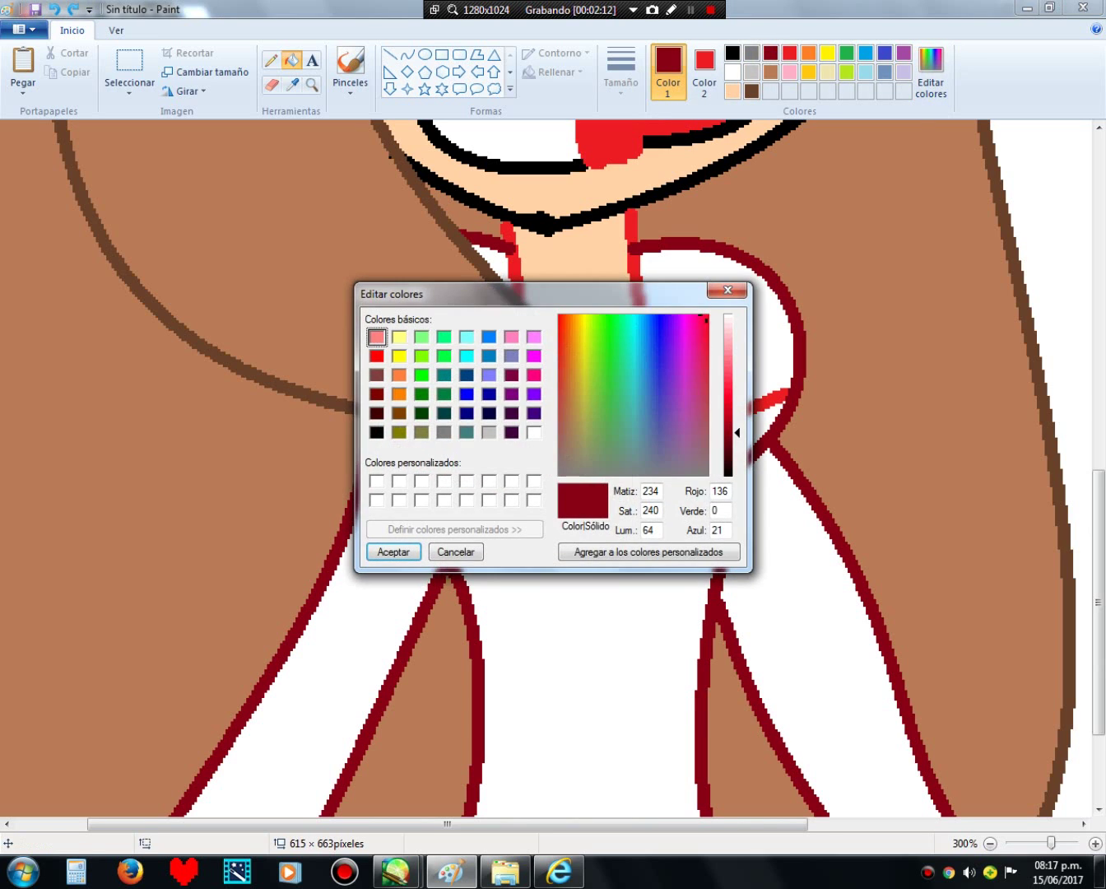
pyautogui.moveTo(735, 433); pyautogui.dragTo(735, 398)
pyautogui.click(394, 551)
pyautogui.click(598, 592)
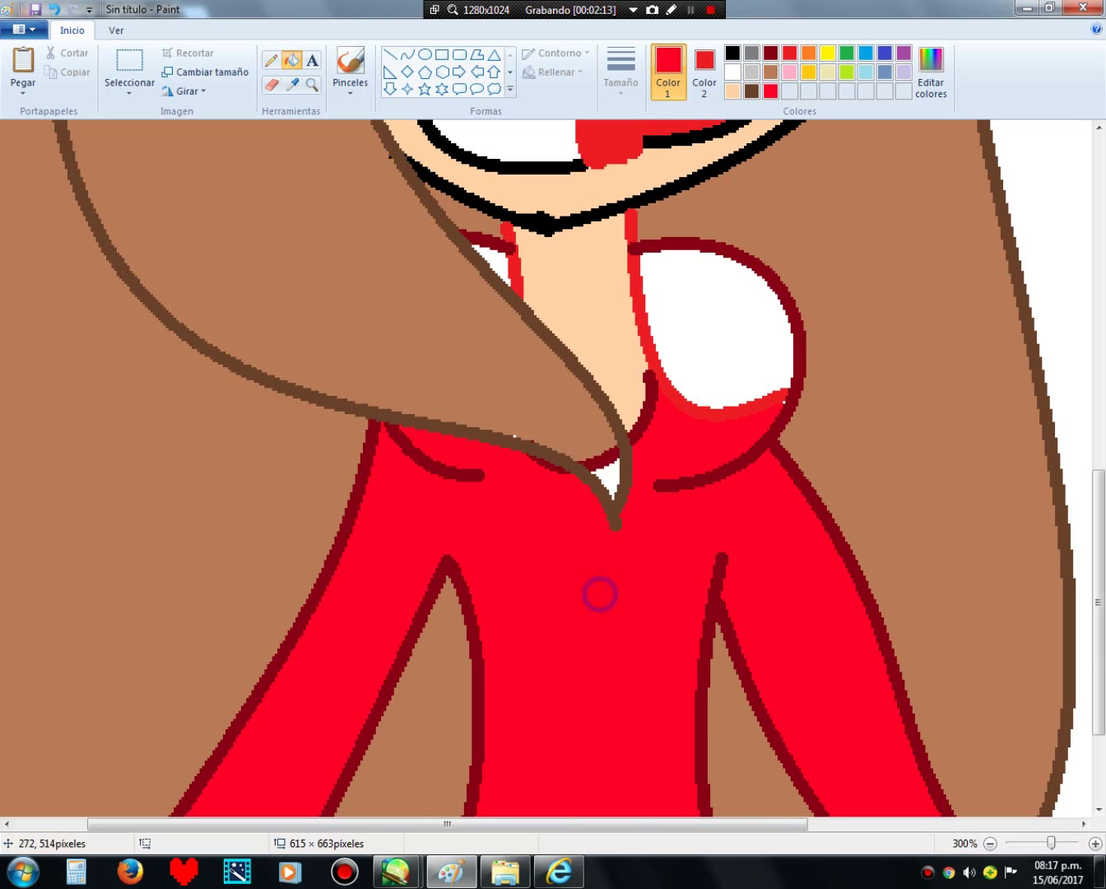
pyautogui.click(53, 9)
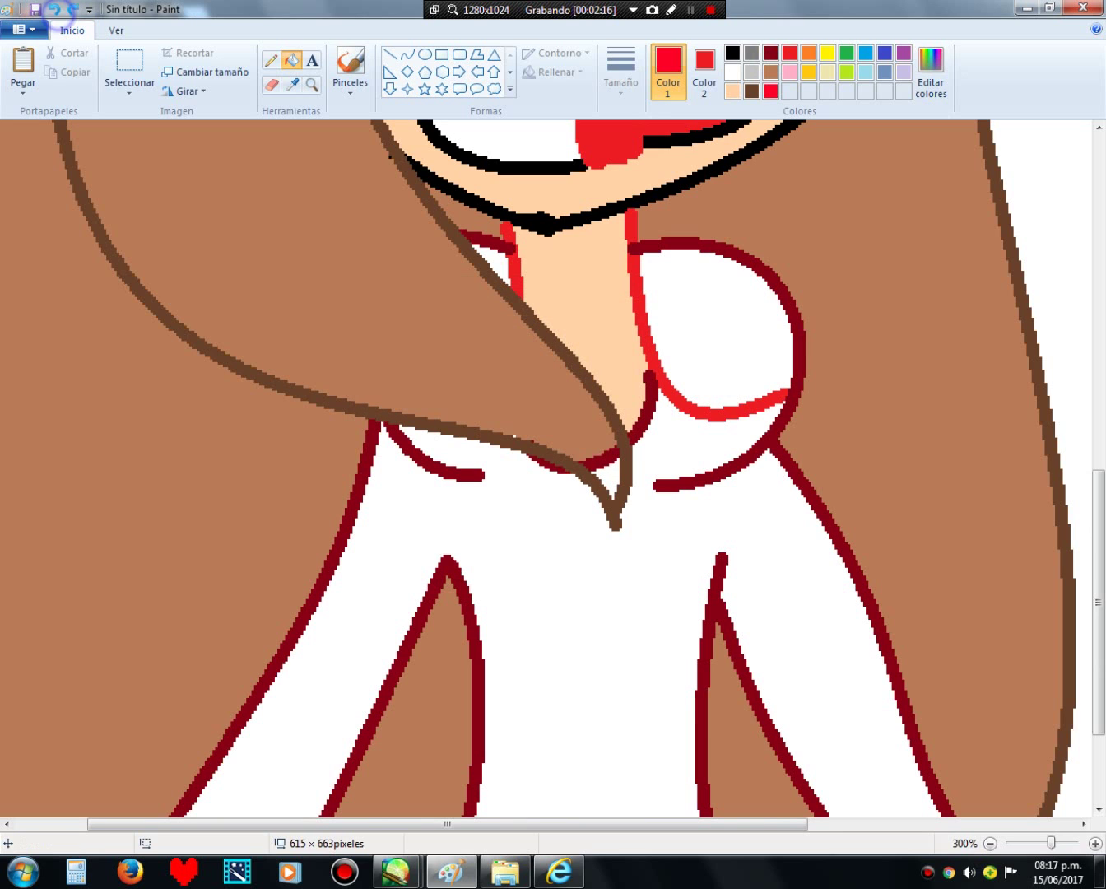
# Step: Mix a deep red with luminosity 73 and fill the sweater and its sleeves with it
pyautogui.click(931, 74)
pyautogui.moveTo(735, 395); pyautogui.dragTo(736, 427)
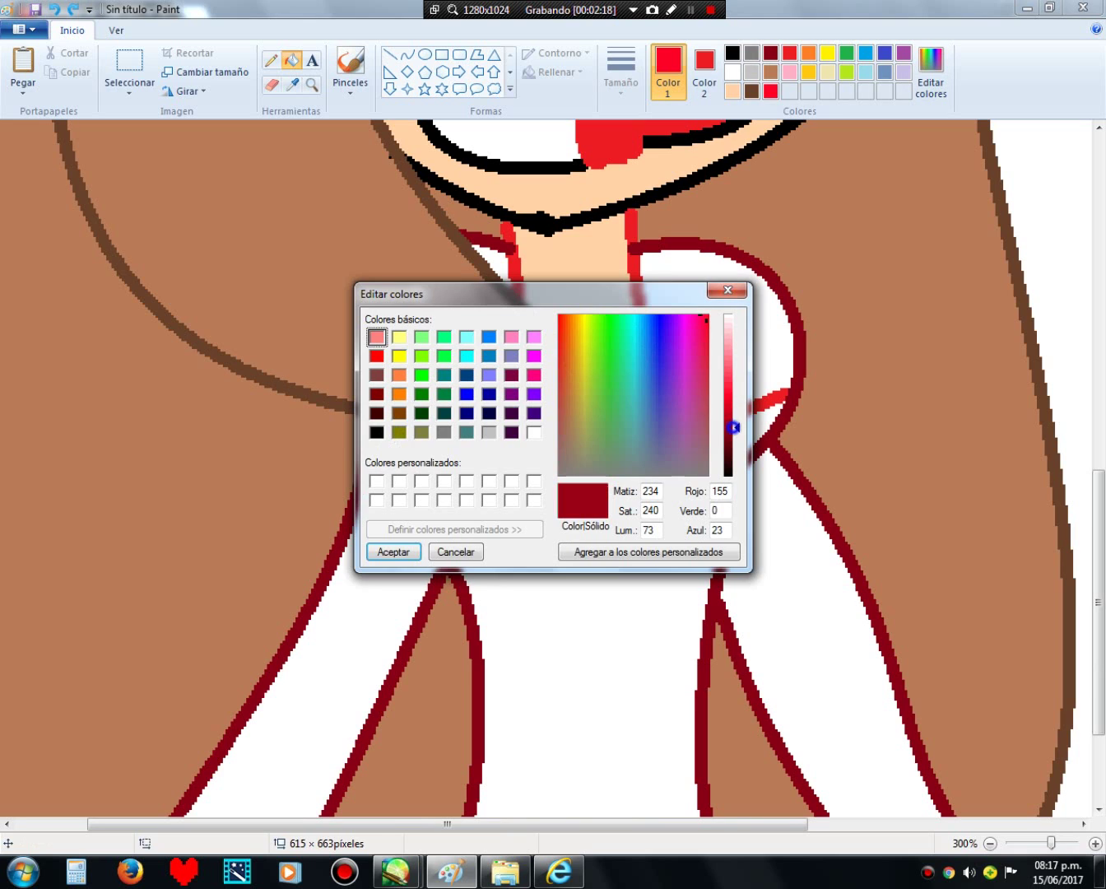
pyautogui.click(393, 552)
pyautogui.click(514, 437)
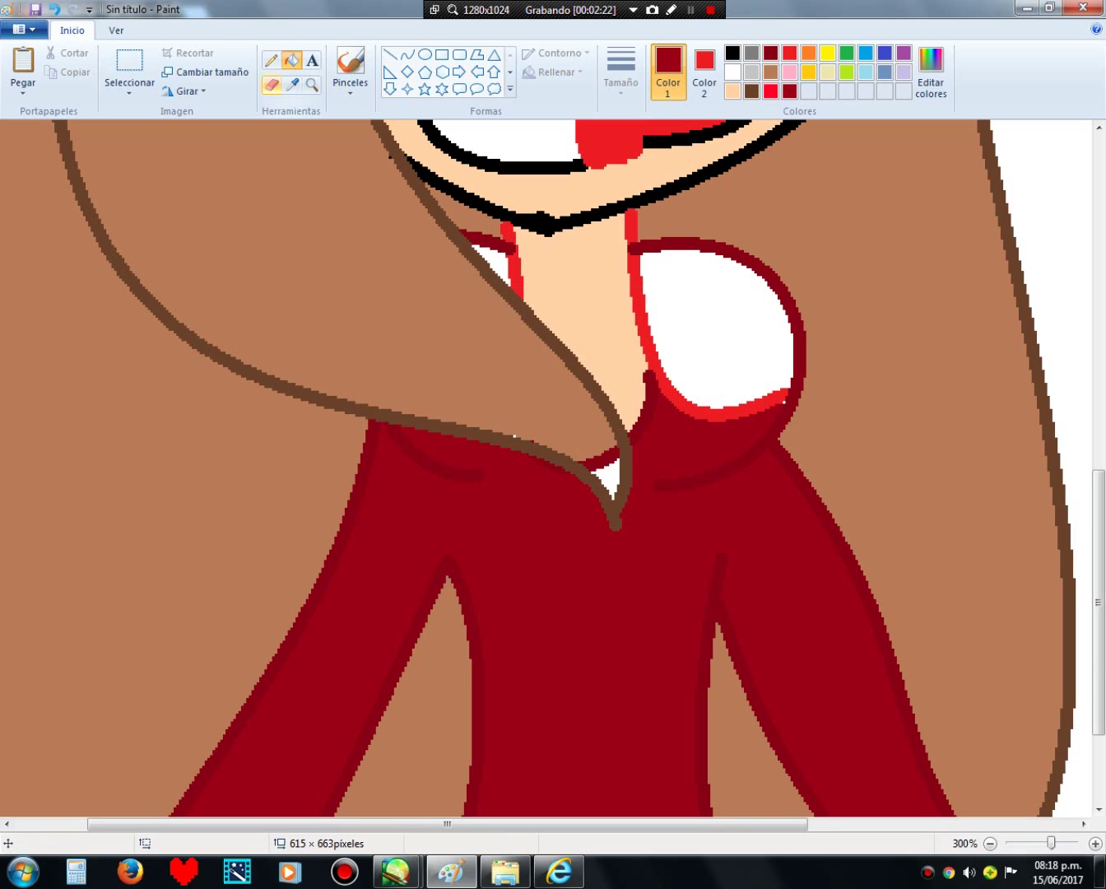
# Step: Pick the dark red from the hood outline and pencil a small separating mark where the collar edge meets the neck line
pyautogui.click(271, 59)
pyautogui.scroll(-2, 576, 494)
pyautogui.scroll(4, 644, 597)
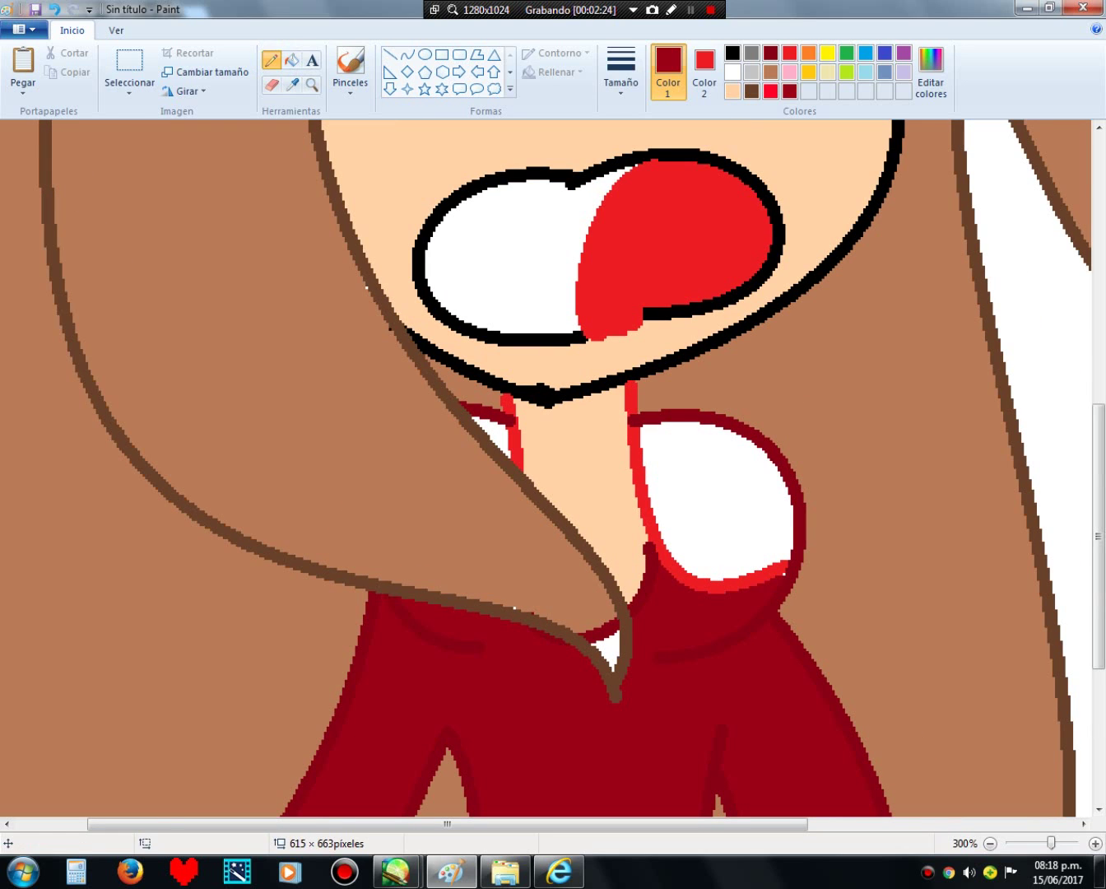
pyautogui.click(292, 84)
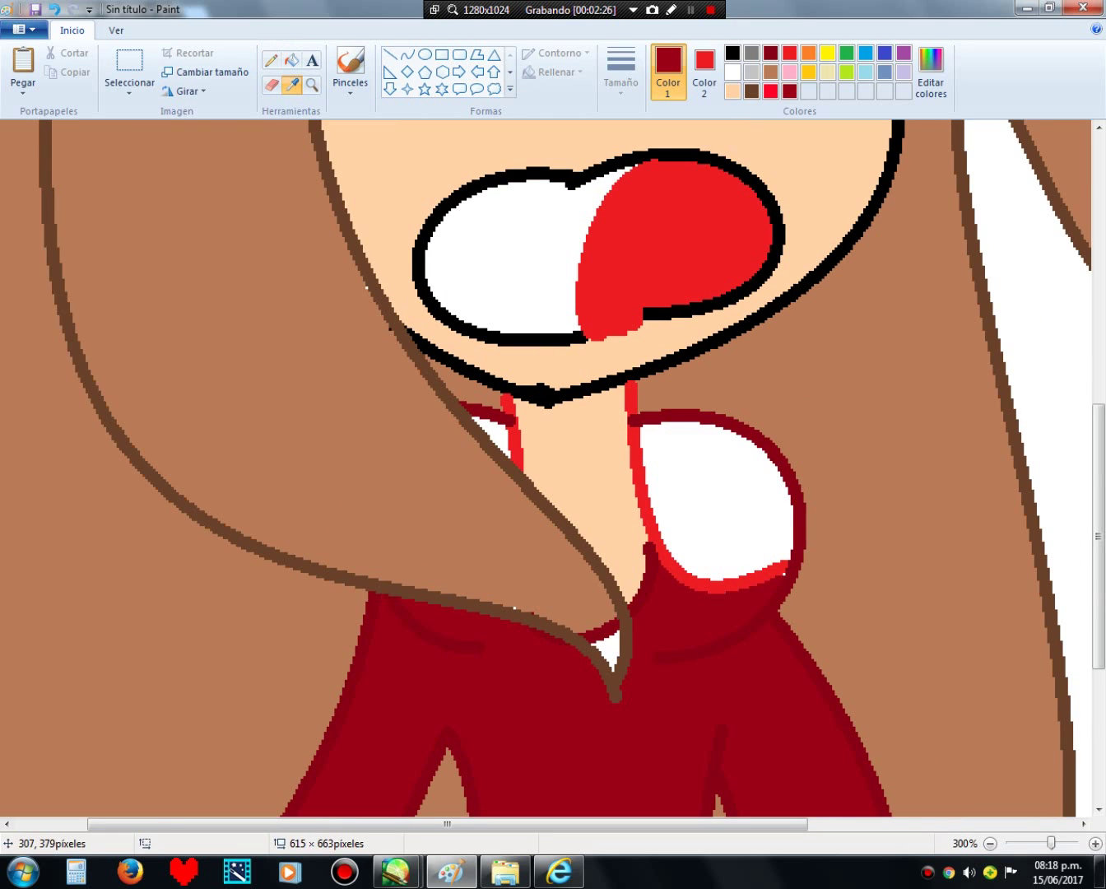
pyautogui.click(691, 418)
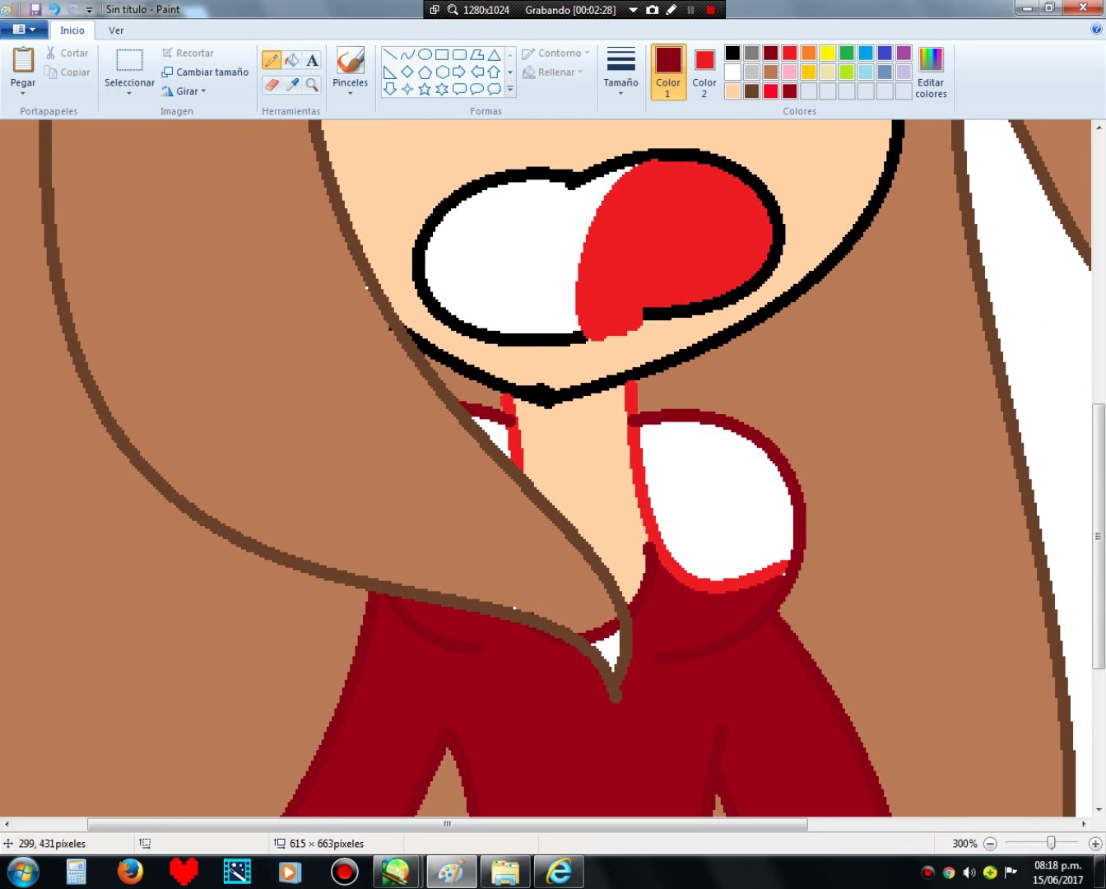
pyautogui.click(656, 533)
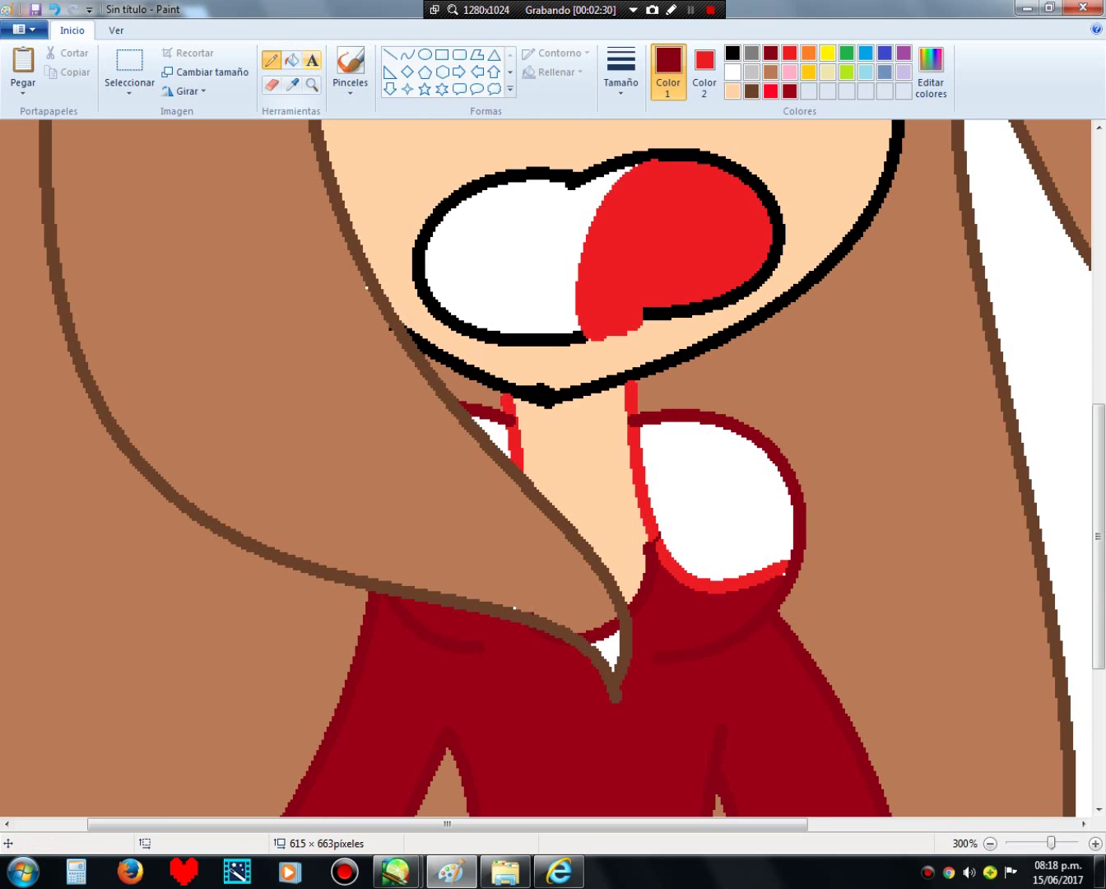
# Step: Recolour the hood opening's lower red edge dark red and fill the small white gap in the hair lock's tip with it
pyautogui.click(286, 60)
pyautogui.click(675, 562)
pyautogui.scroll(-3, 675, 562)
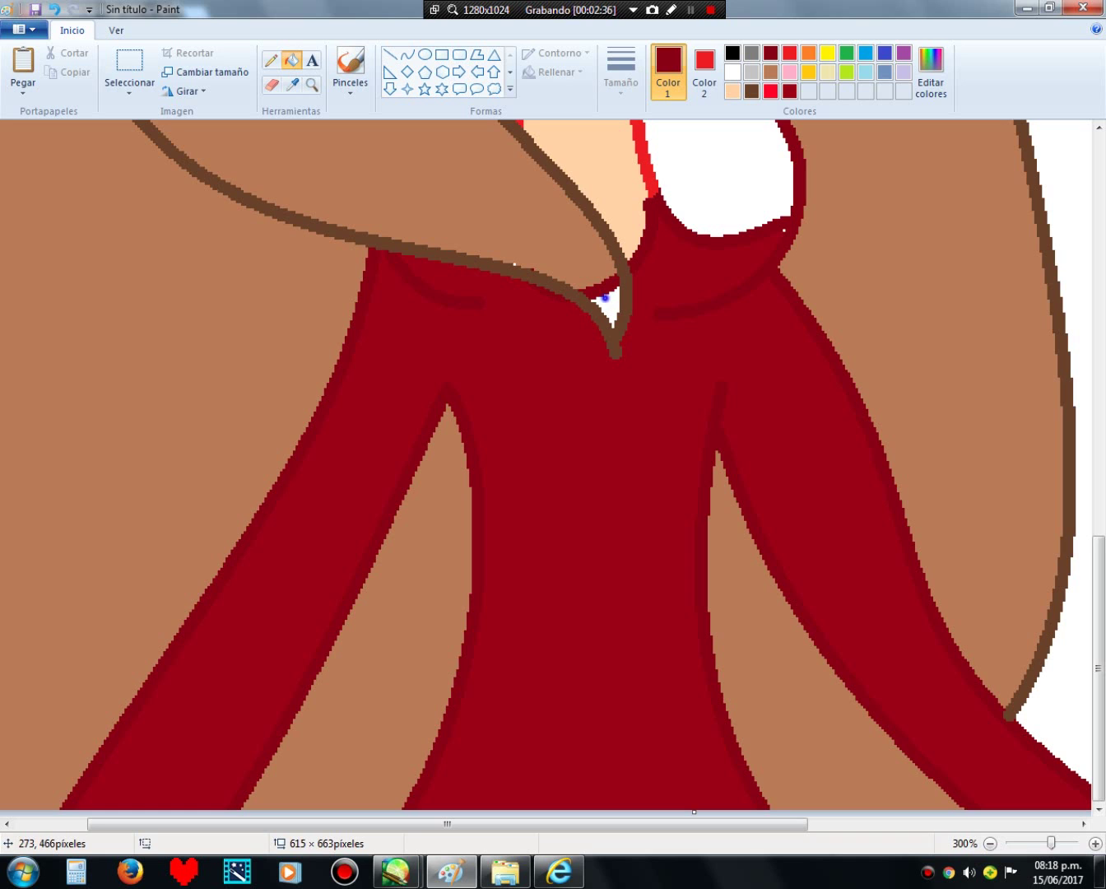
pyautogui.scroll(7, 544, 470)
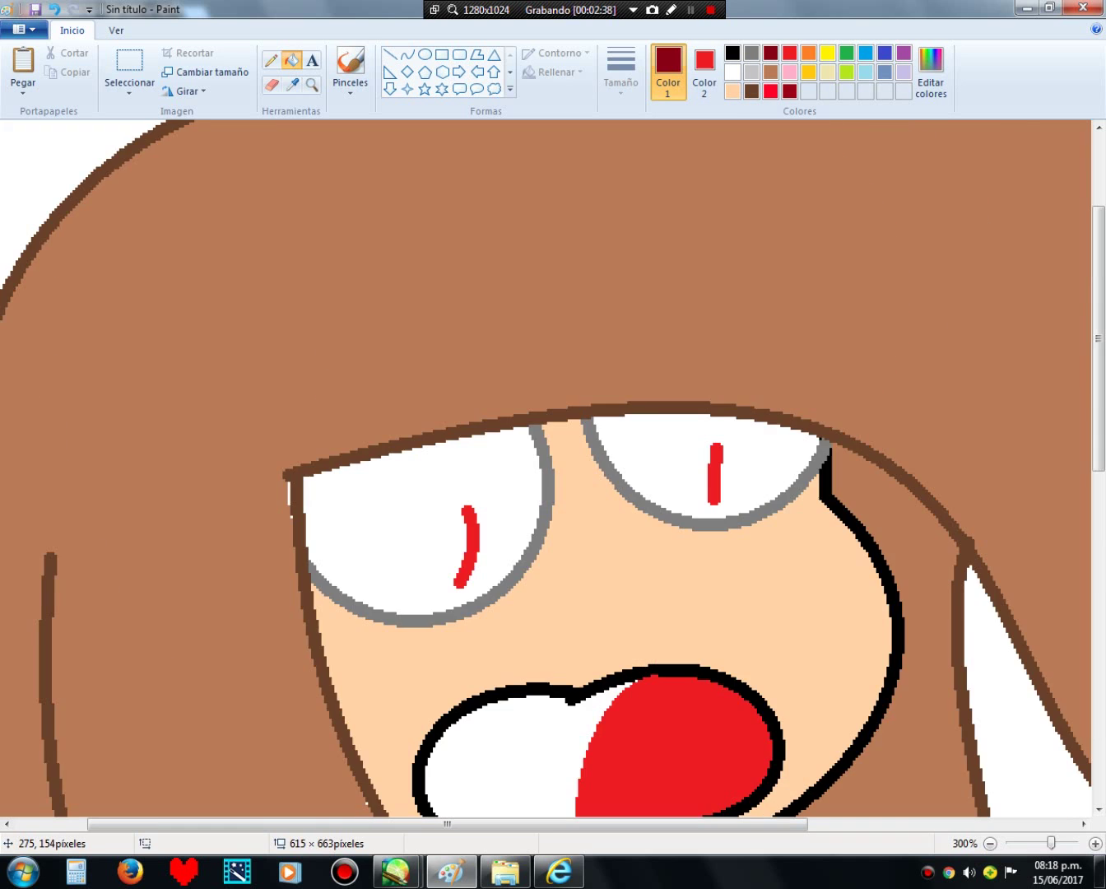
# Step: Mix a very dark red with luminosity 20 and fill both inner hood areas, undoing the stray recolour of the hair outlines
pyautogui.scroll(-4, 543, 470)
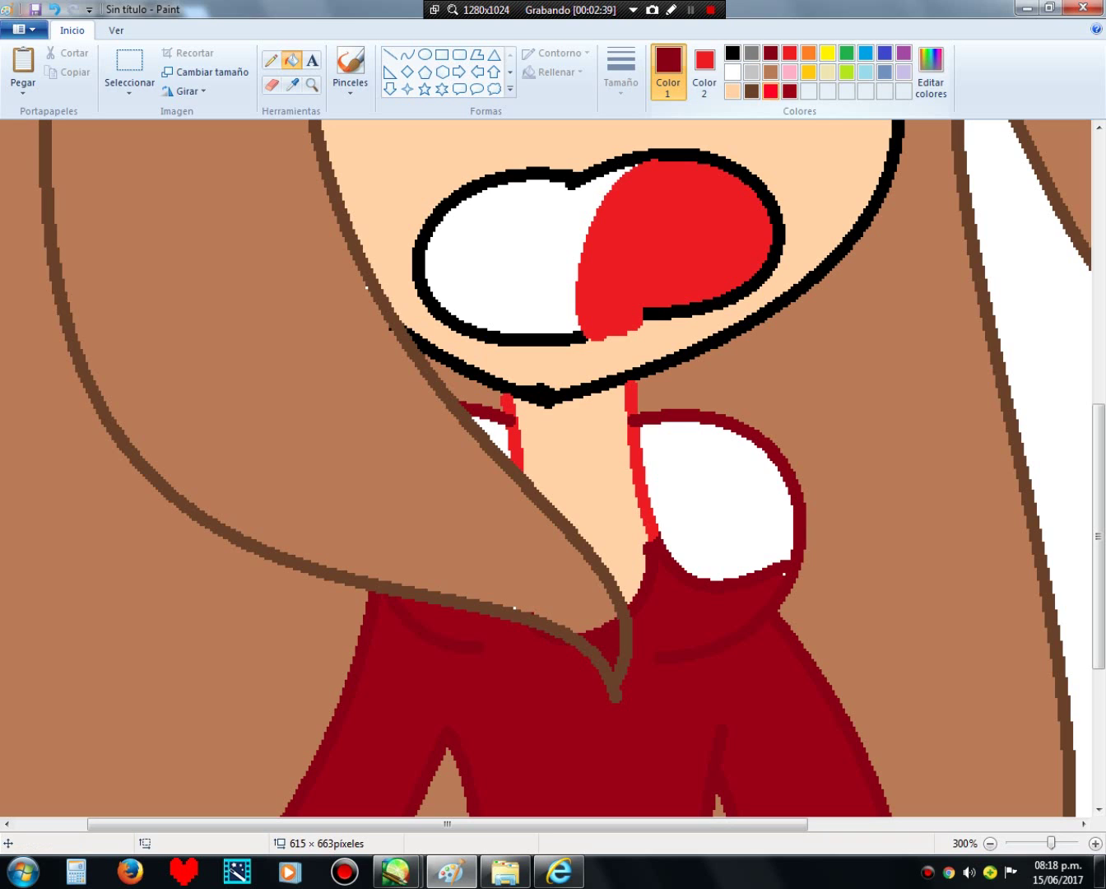
pyautogui.click(930, 78)
pyautogui.moveTo(737, 428); pyautogui.dragTo(736, 463)
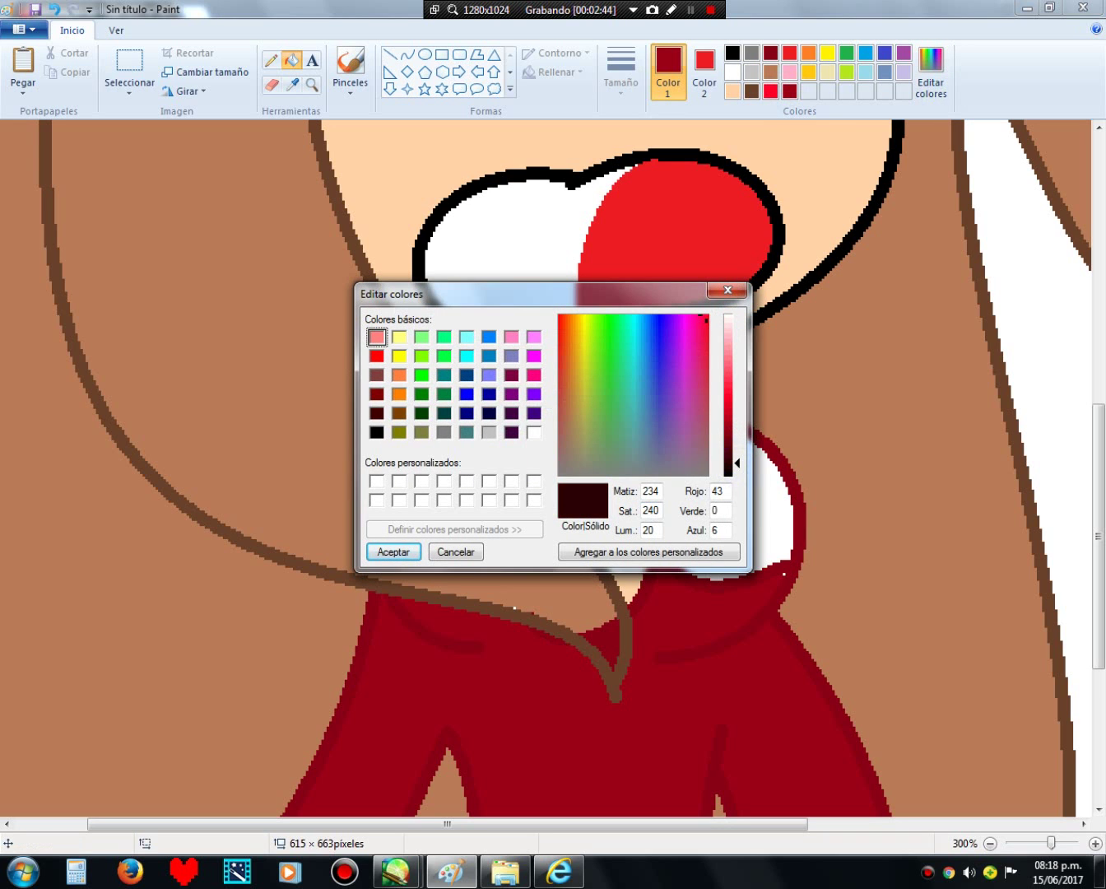
pyautogui.click(393, 551)
pyautogui.click(681, 495)
pyautogui.click(486, 441)
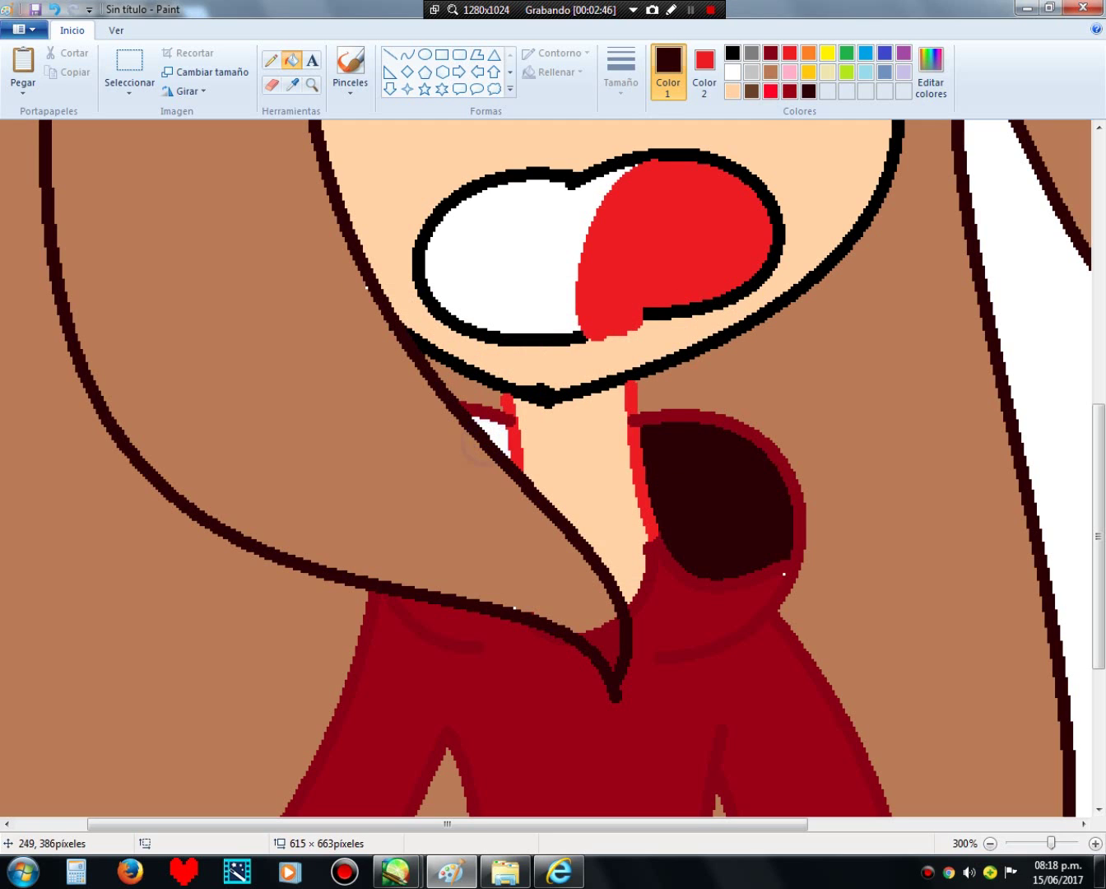
pyautogui.click(53, 9)
pyautogui.click(501, 445)
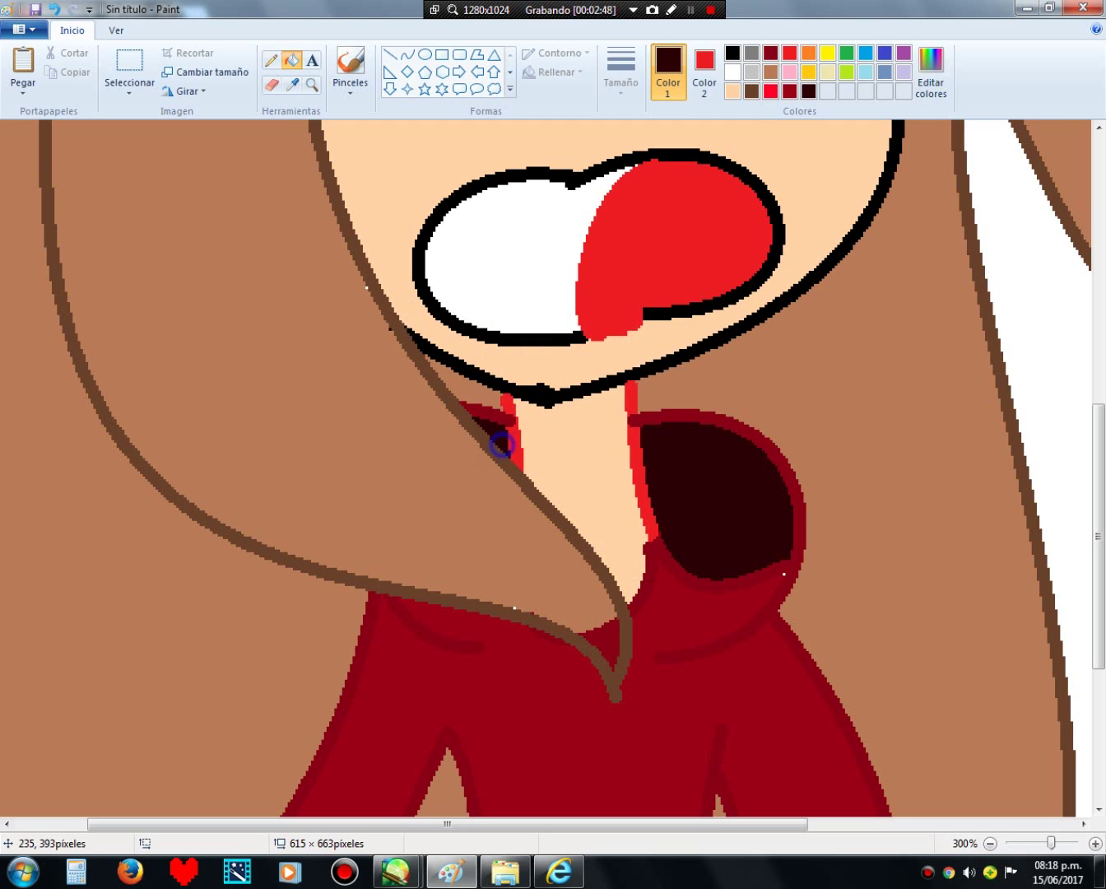
# Step: Fill the white background around the girl with the hair's lighter brown at 100% zoom
pyautogui.click(991, 843)
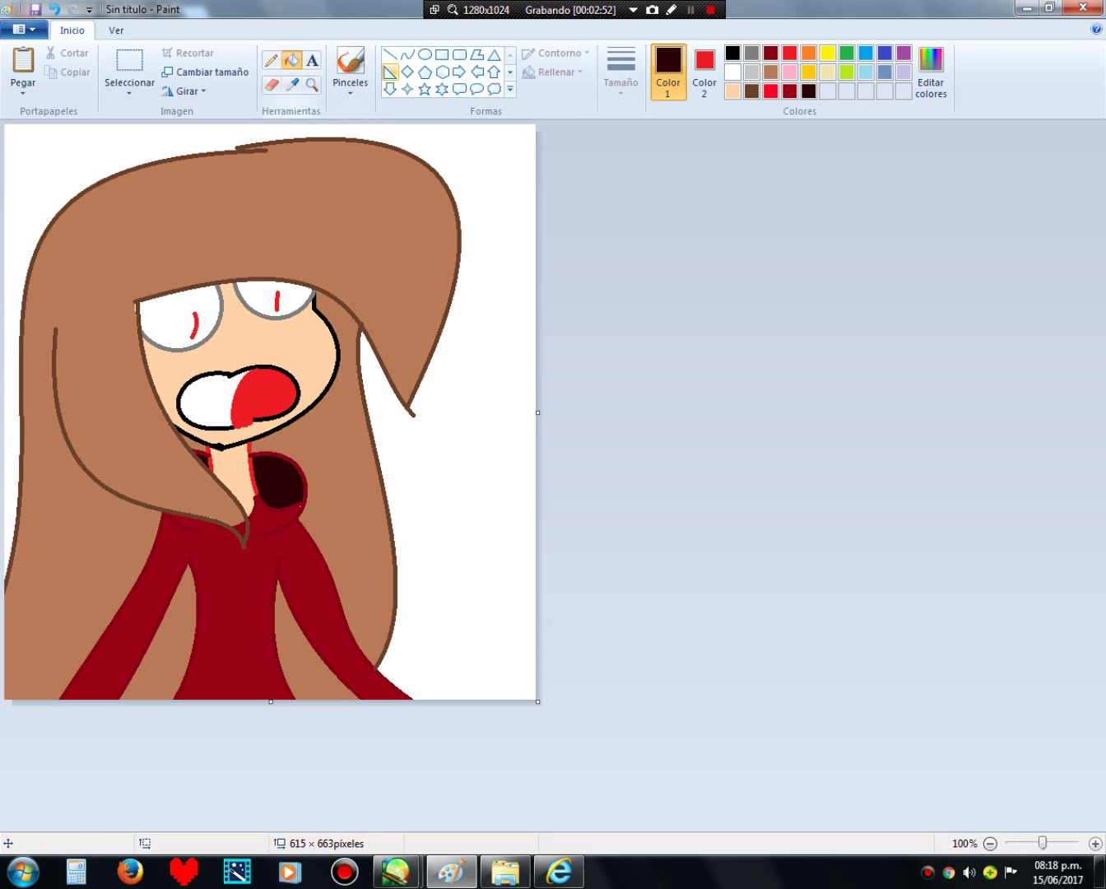
pyautogui.click(771, 72)
pyautogui.click(457, 348)
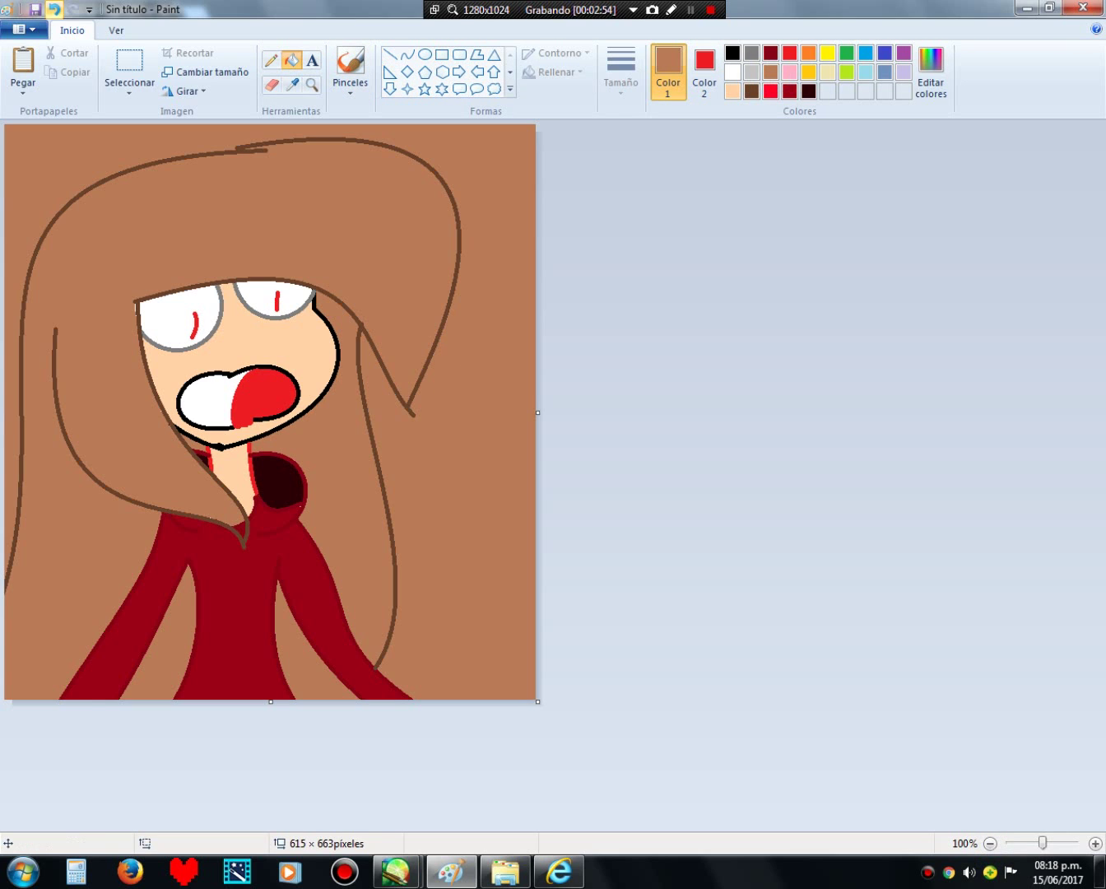
# Step: Undo the brown background fill and try a dark red, mixed by lightening the very dark red, undoing that fill too
pyautogui.click(54, 9)
pyautogui.click(810, 91)
pyautogui.click(931, 72)
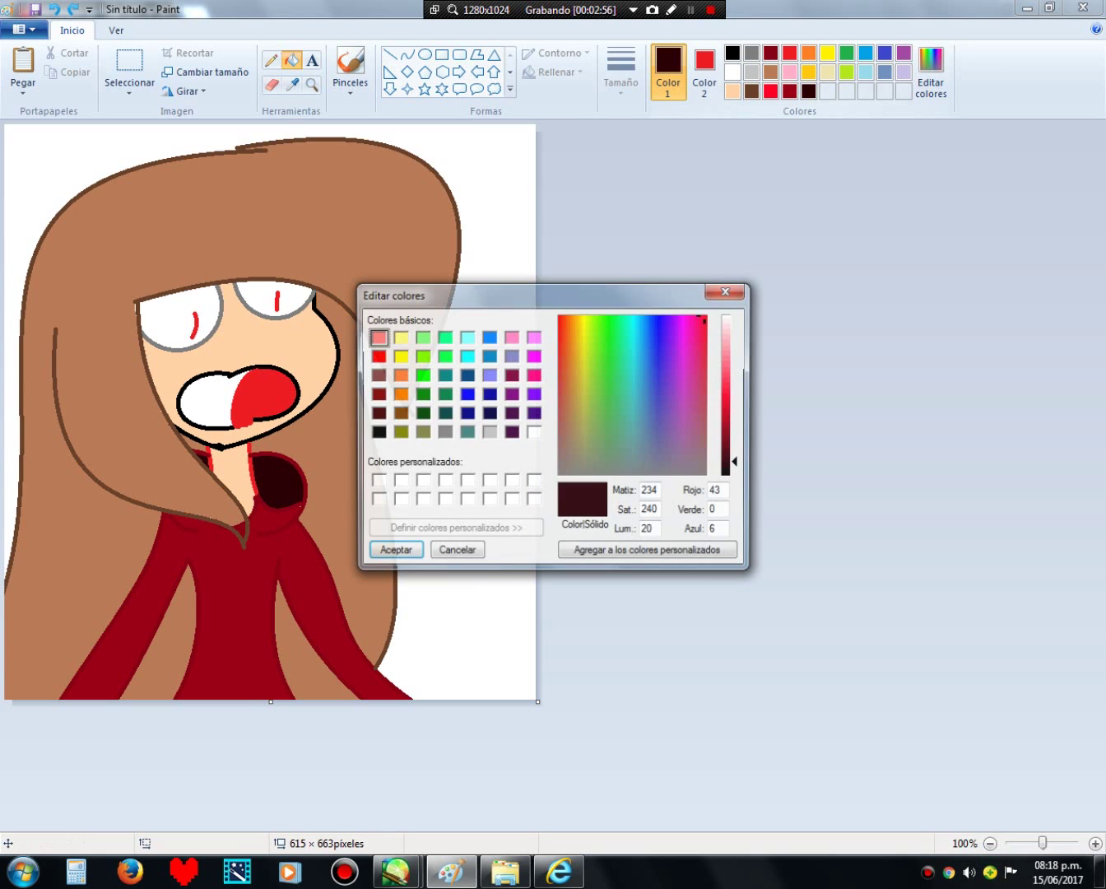
pyautogui.moveTo(734, 461); pyautogui.dragTo(735, 429)
pyautogui.click(371, 550)
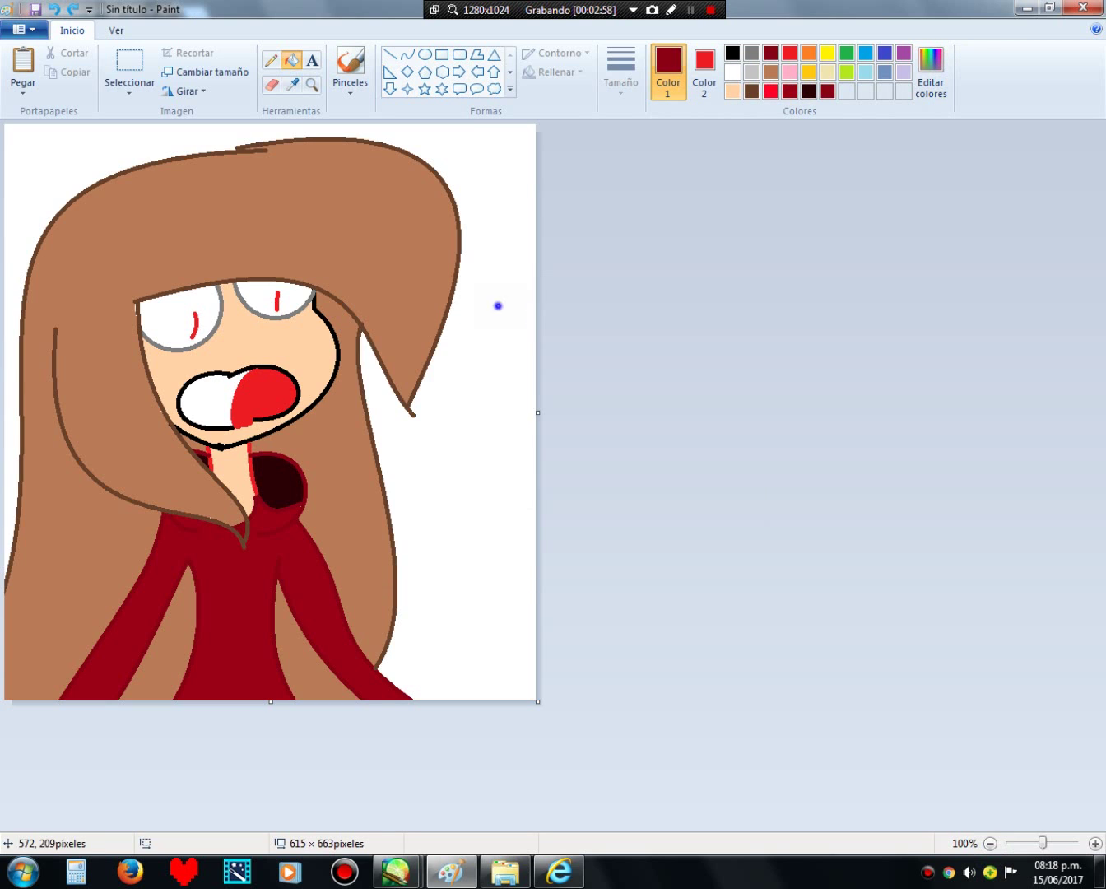
pyautogui.click(498, 304)
pyautogui.click(53, 9)
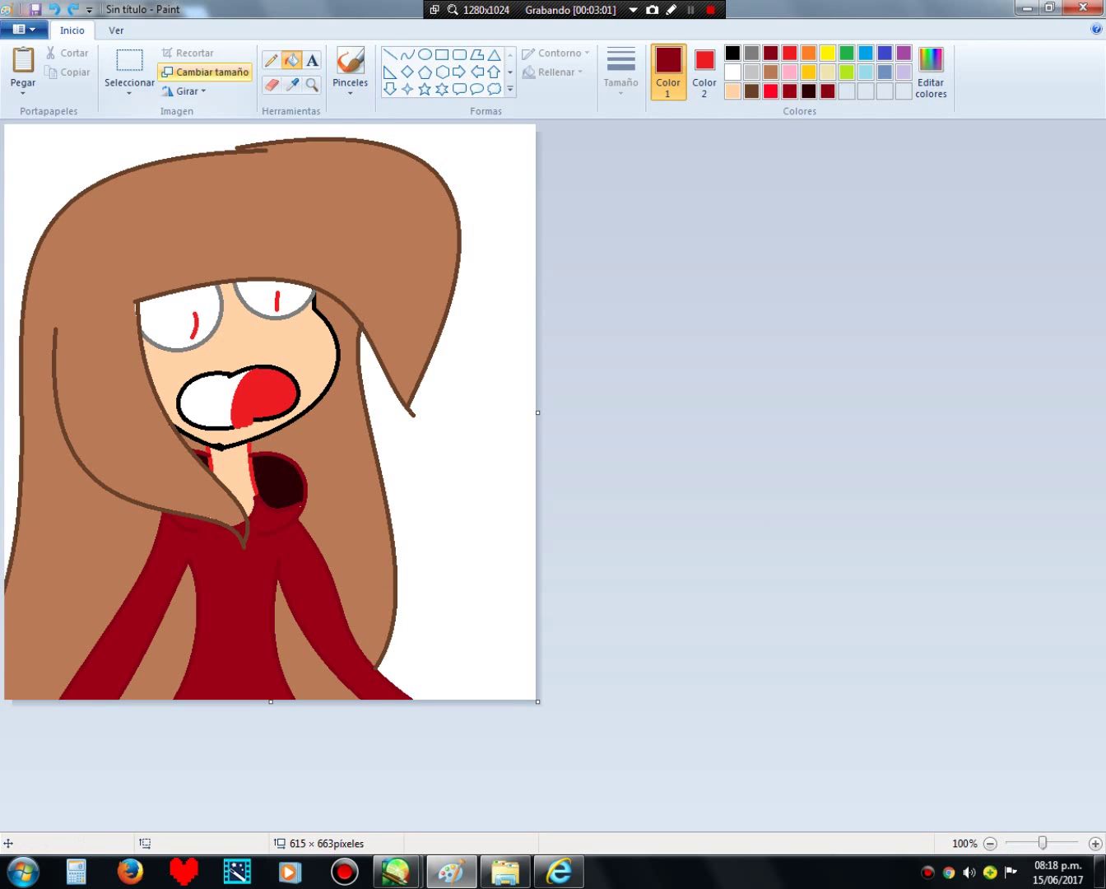
pyautogui.click(129, 71)
pyautogui.moveTo(519, 593); pyautogui.dragTo(4, 700)
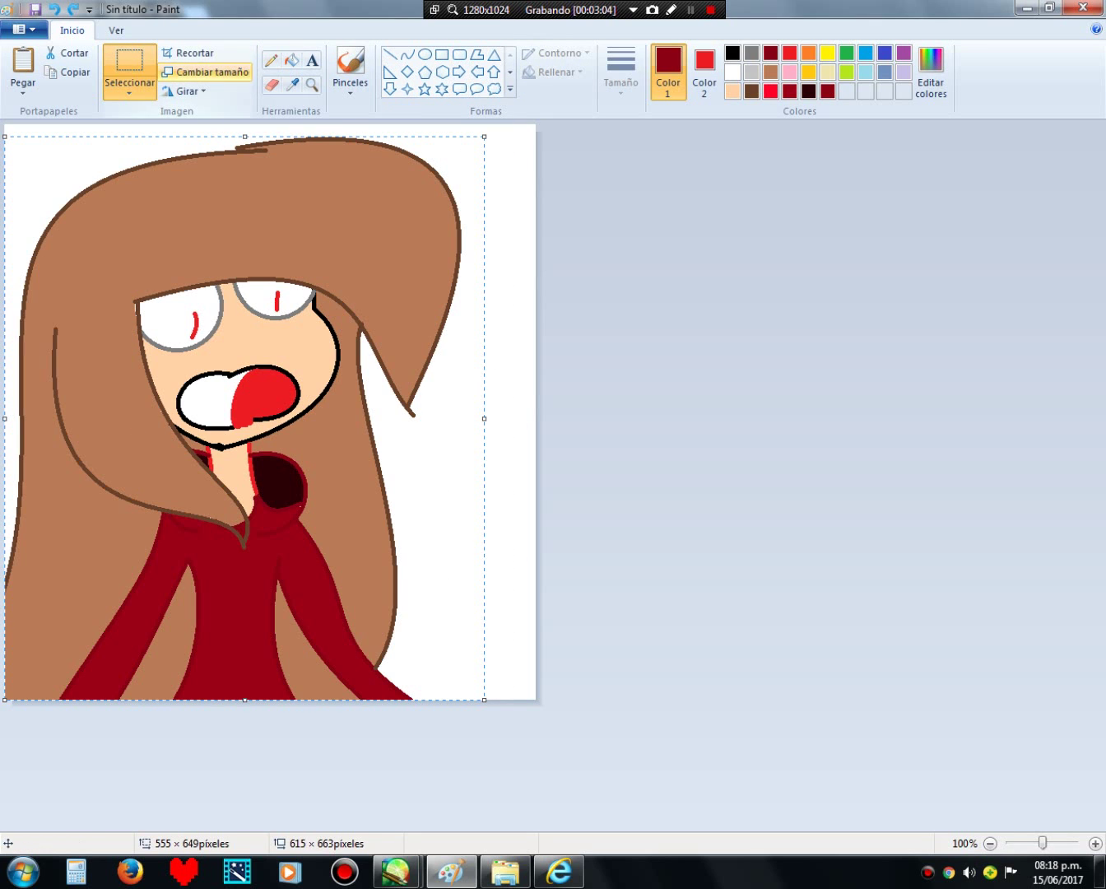
pyautogui.click(186, 91)
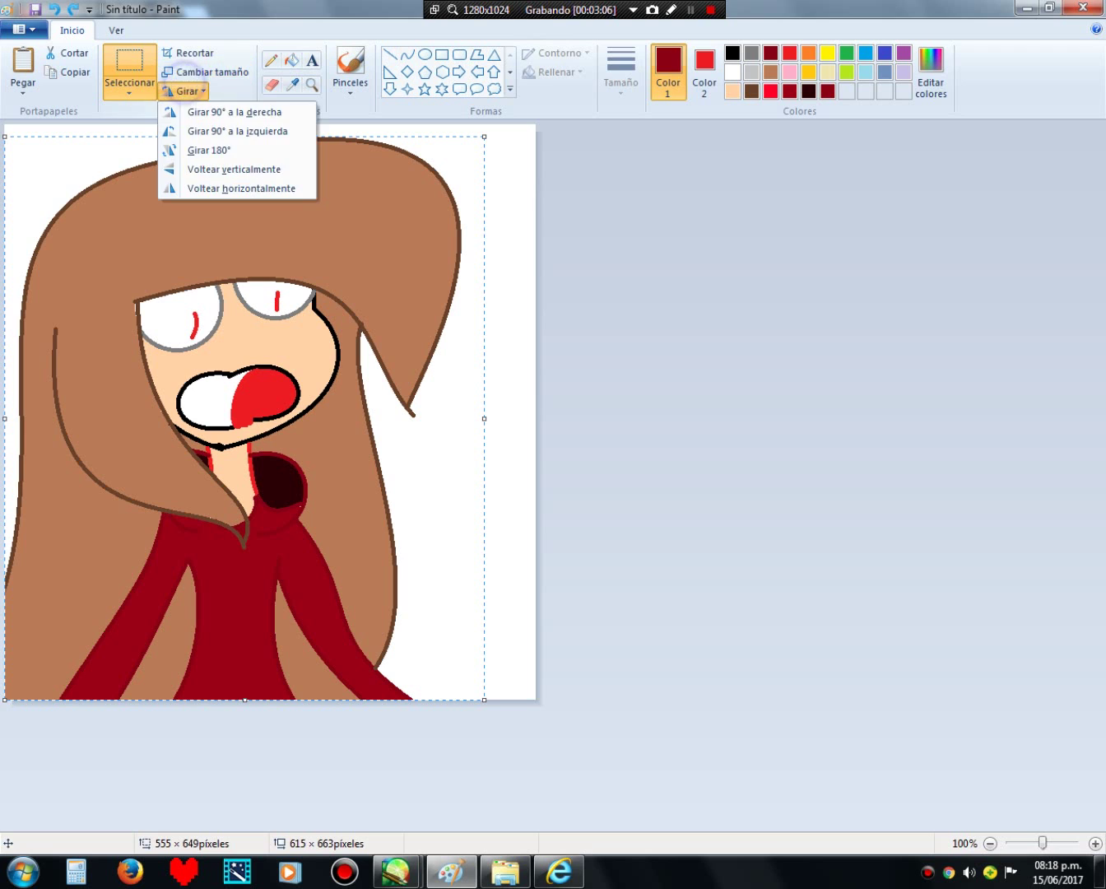
pyautogui.click(206, 71)
pyautogui.click(246, 78)
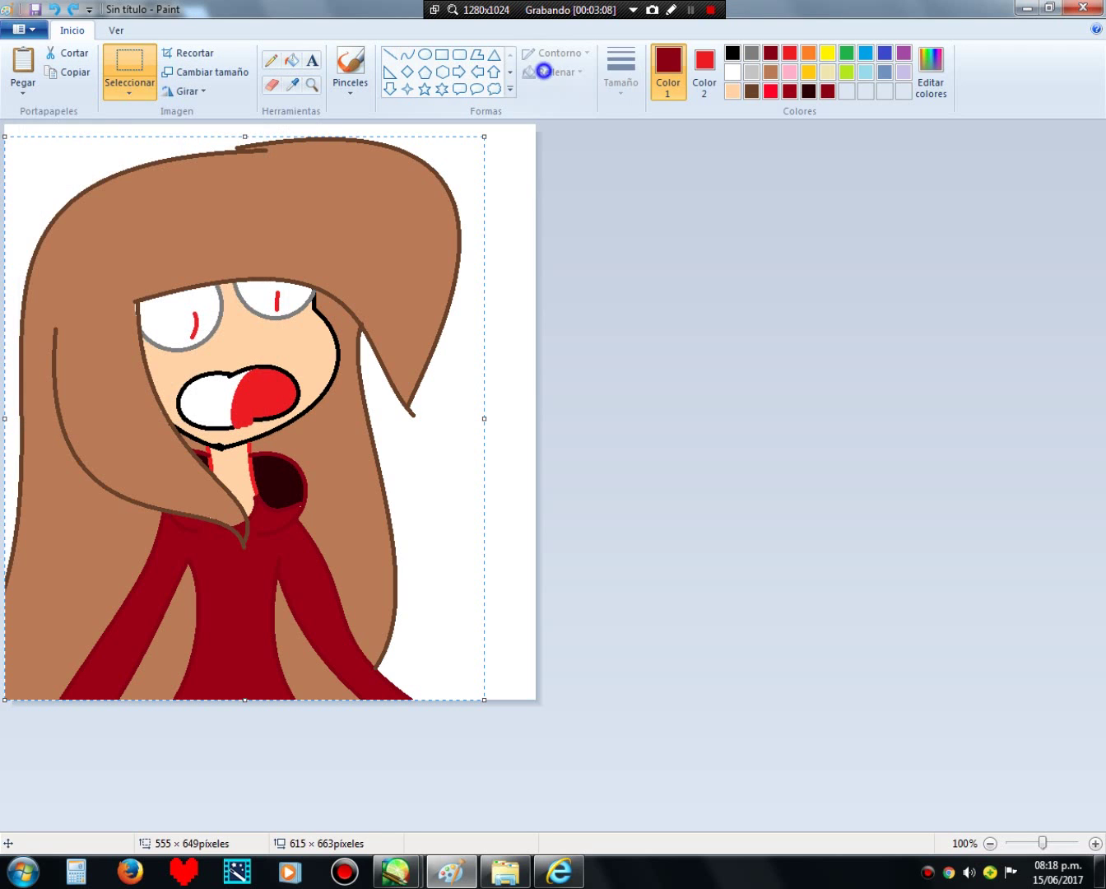
# Step: Try a rectangle about 585 × 751 pixels over the girl with dark red outline and Marcador fill, and undo it
pyautogui.click(390, 72)
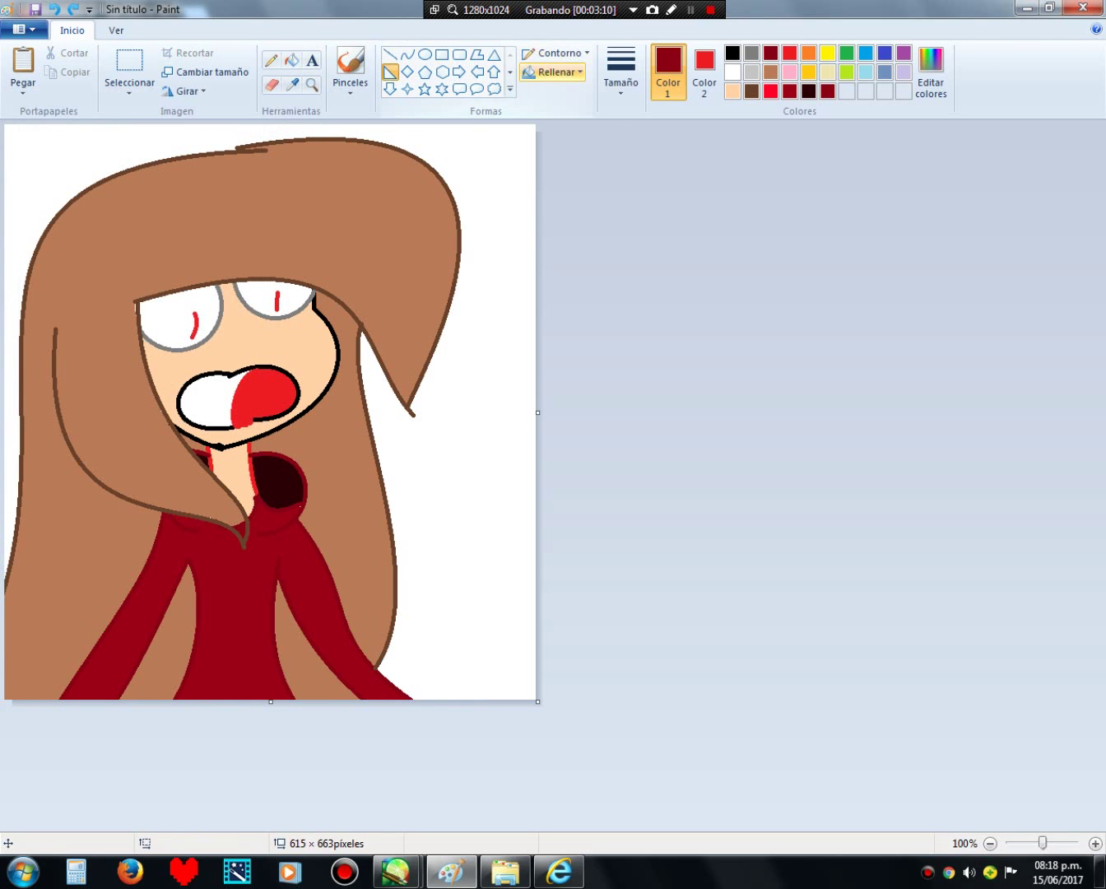
pyautogui.click(557, 72)
pyautogui.click(568, 153)
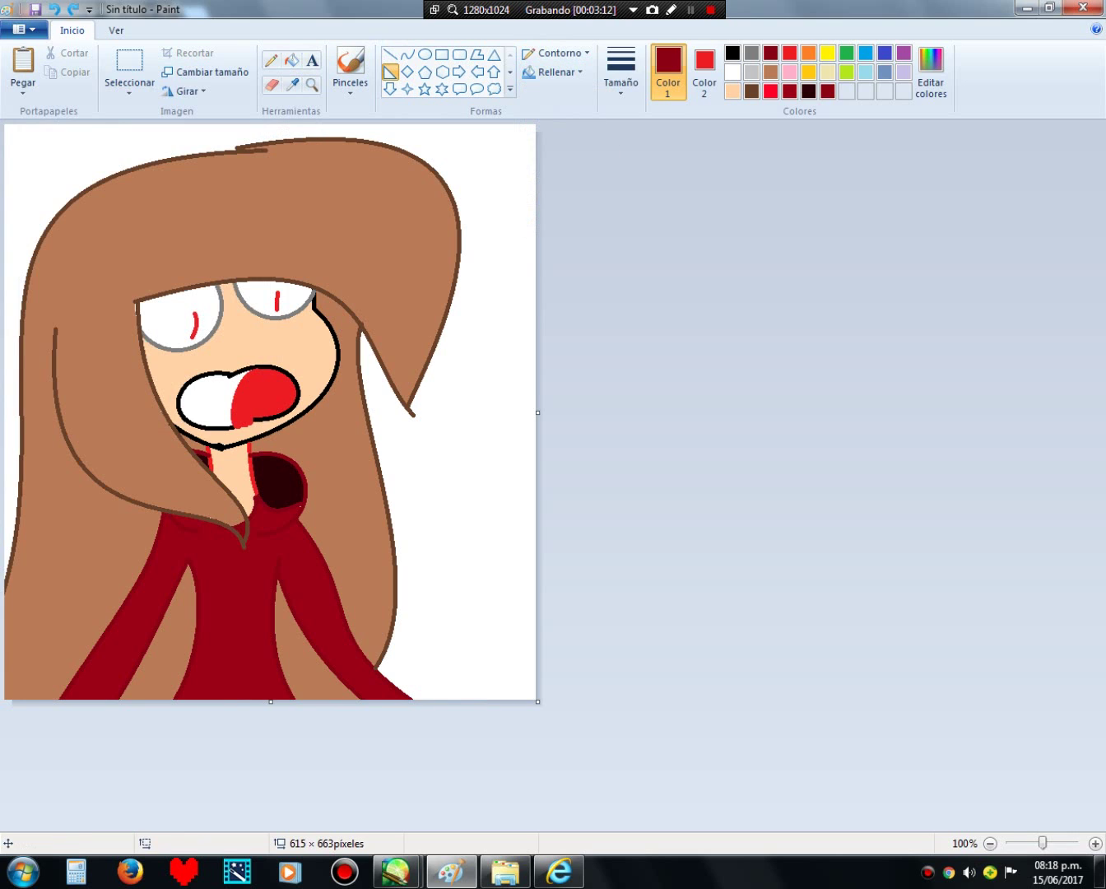
pyautogui.click(130, 63)
pyautogui.moveTo(504, 147); pyautogui.dragTo(5, 700)
pyautogui.click(442, 54)
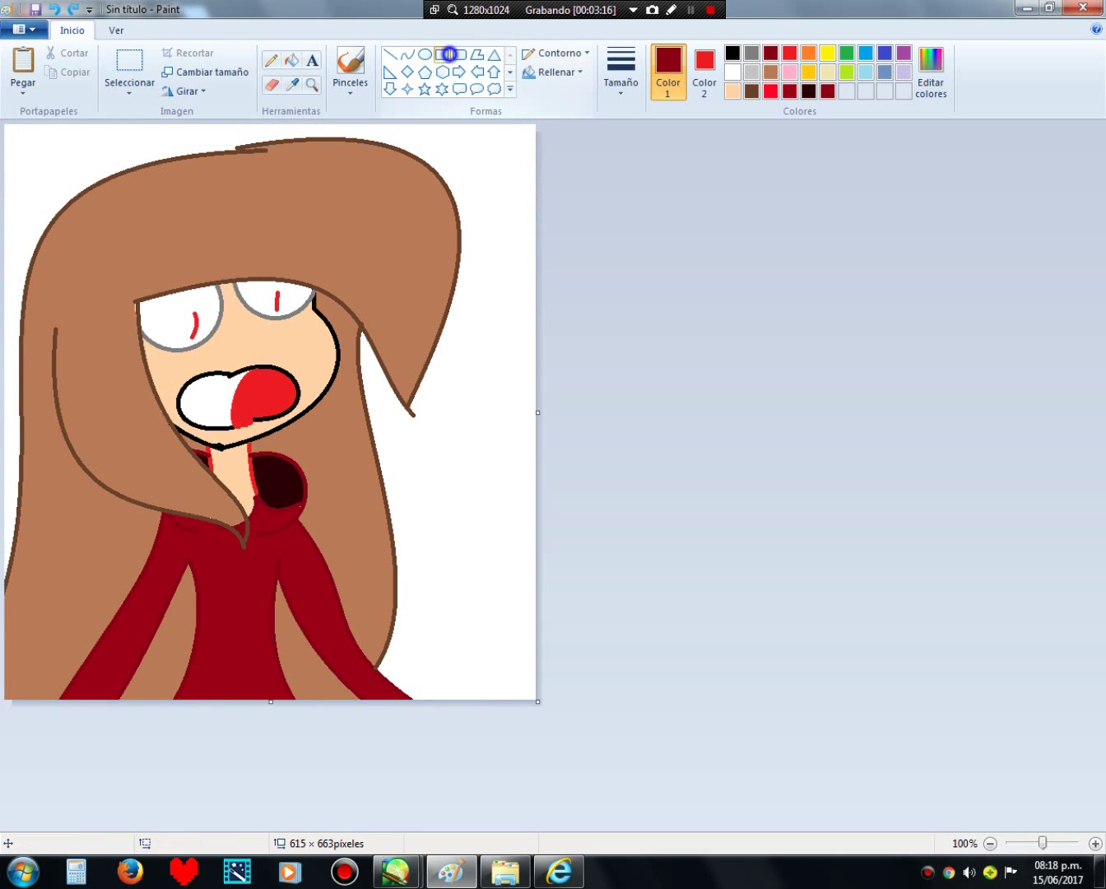
pyautogui.moveTo(505, 137); pyautogui.dragTo(0, 782)
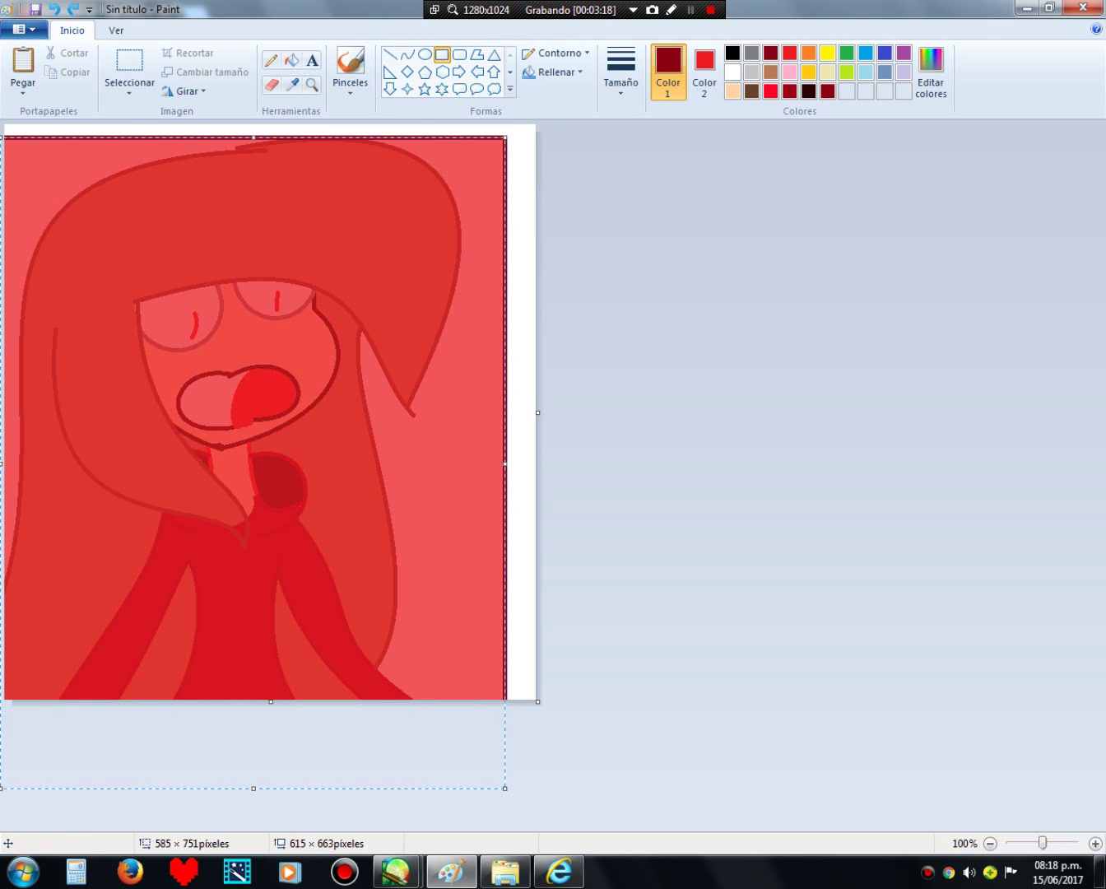
pyautogui.click(633, 303)
pyautogui.click(54, 10)
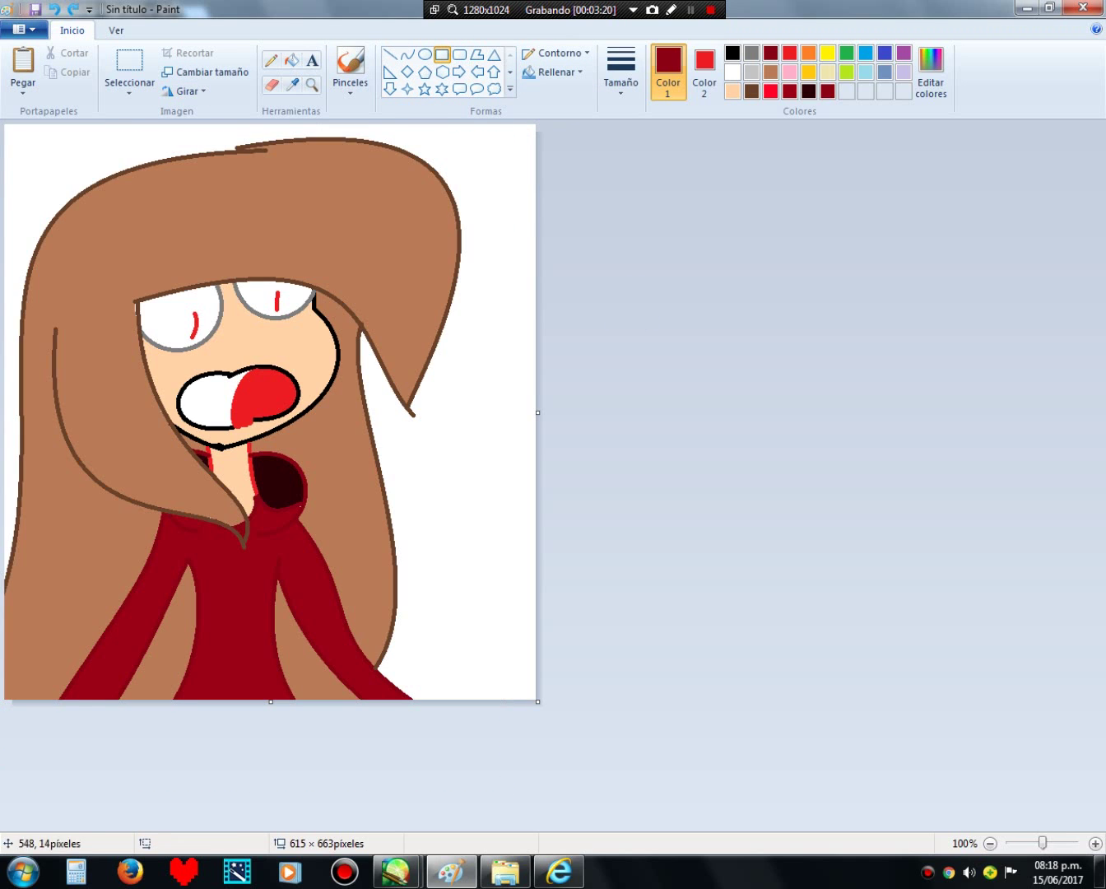
# Step: Cover the whole drawing with a marker-filled rectangle about 618 × 880 pixels and undo it
pyautogui.moveTo(531, 124)
pyautogui.mouseDown()
pyautogui.moveTo(522, 548)
pyautogui.moveTo(340, 699)
pyautogui.moveTo(0, 886)
pyautogui.mouseUp()
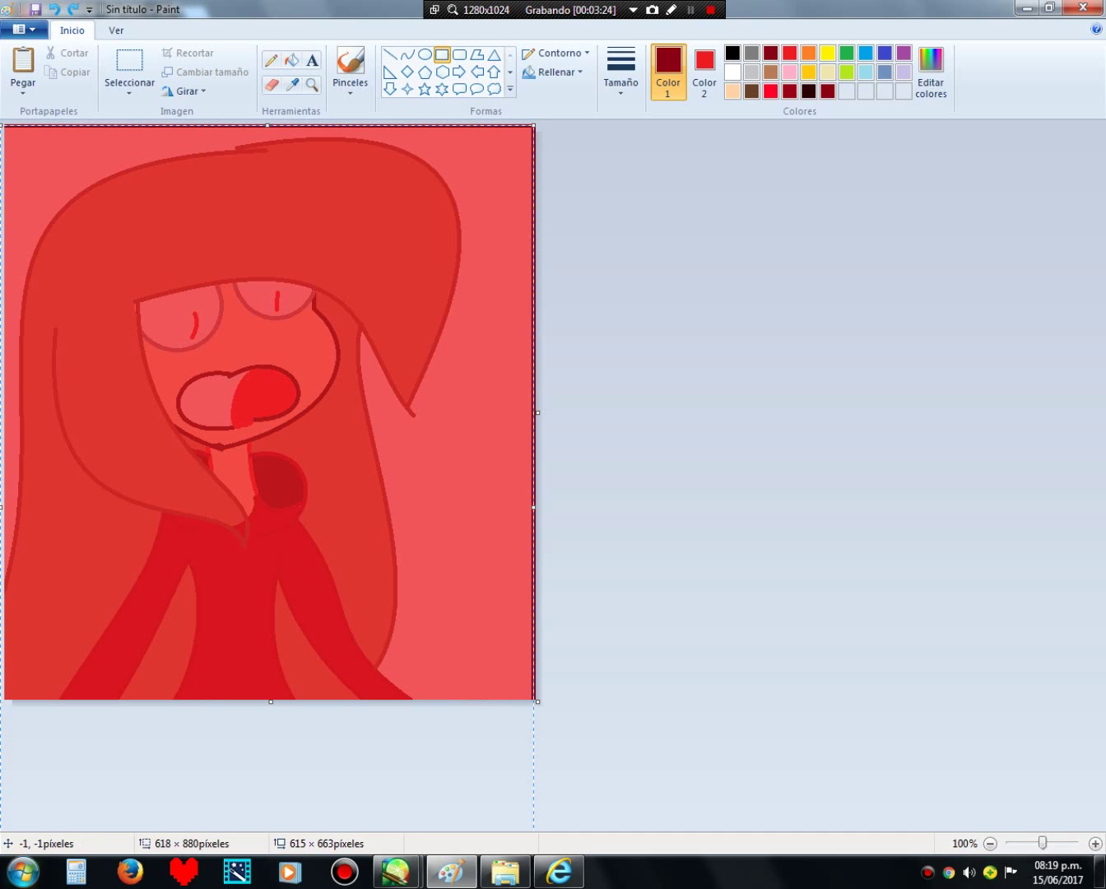
pyautogui.click(772, 428)
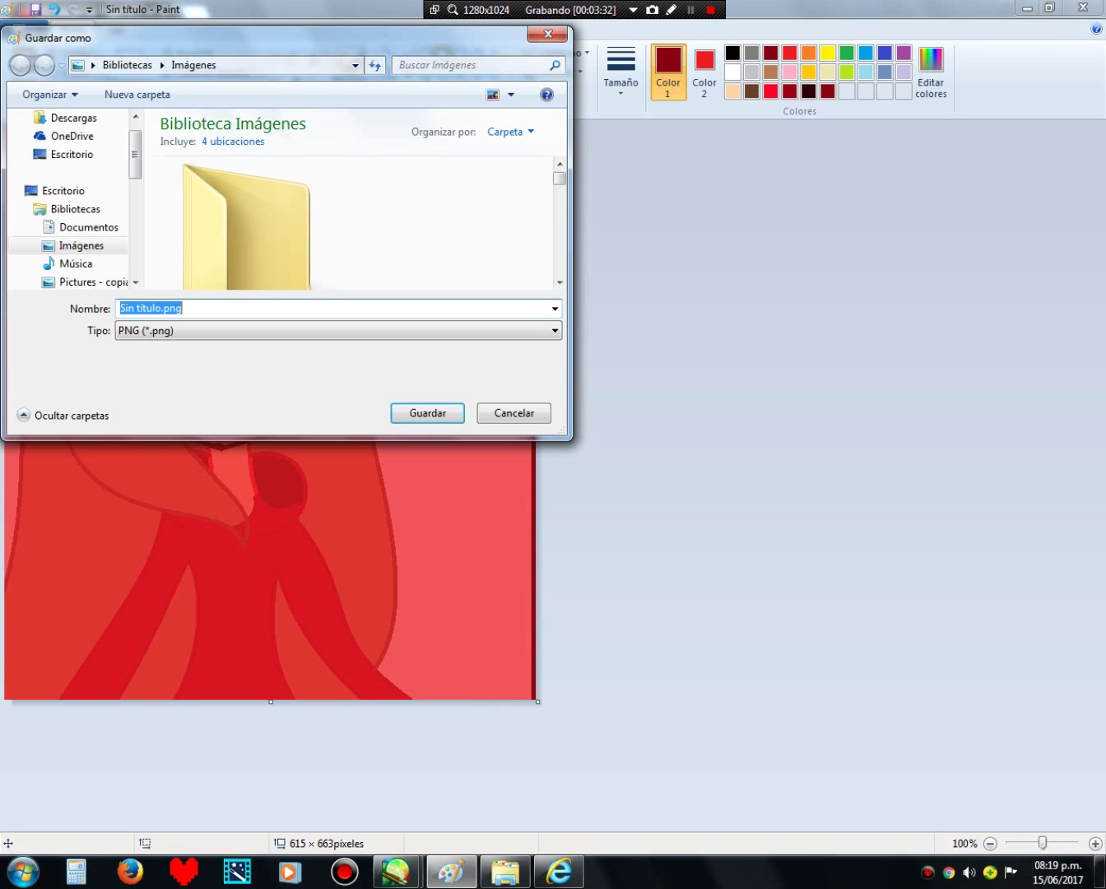
pyautogui.click(548, 34)
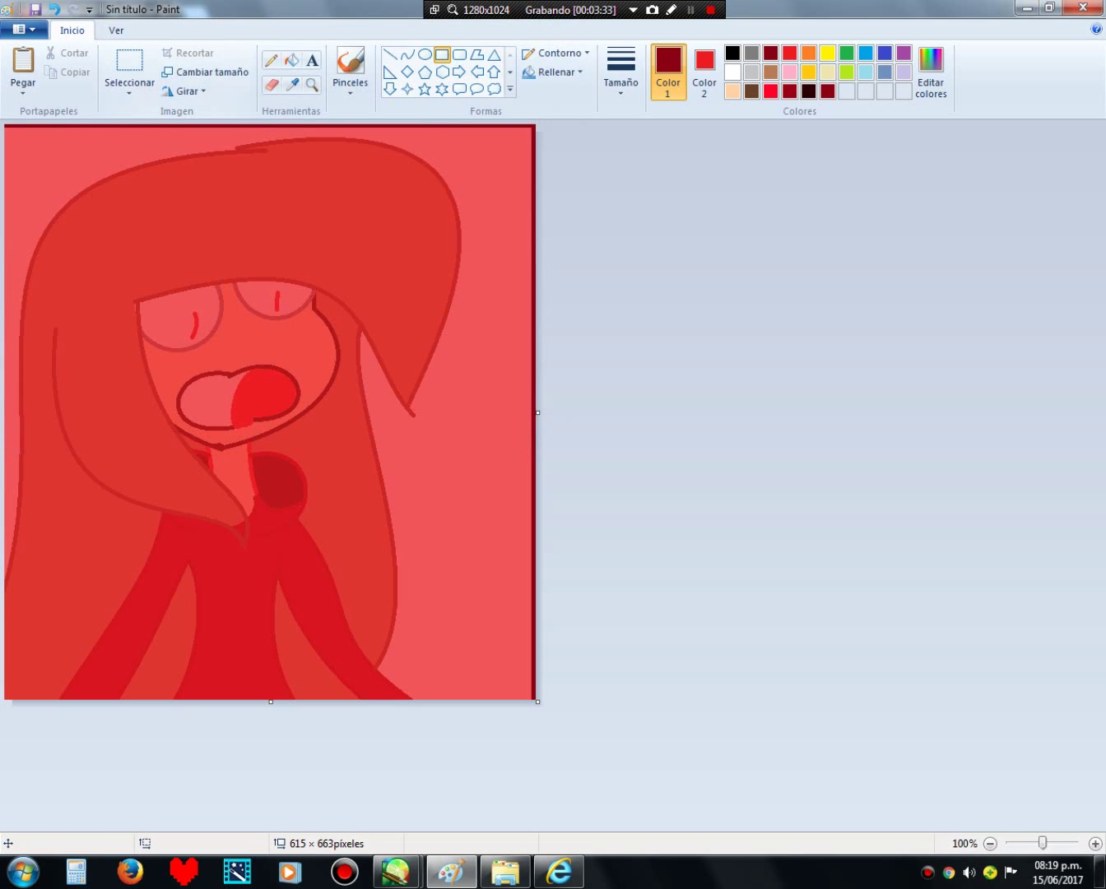
pyautogui.click(54, 9)
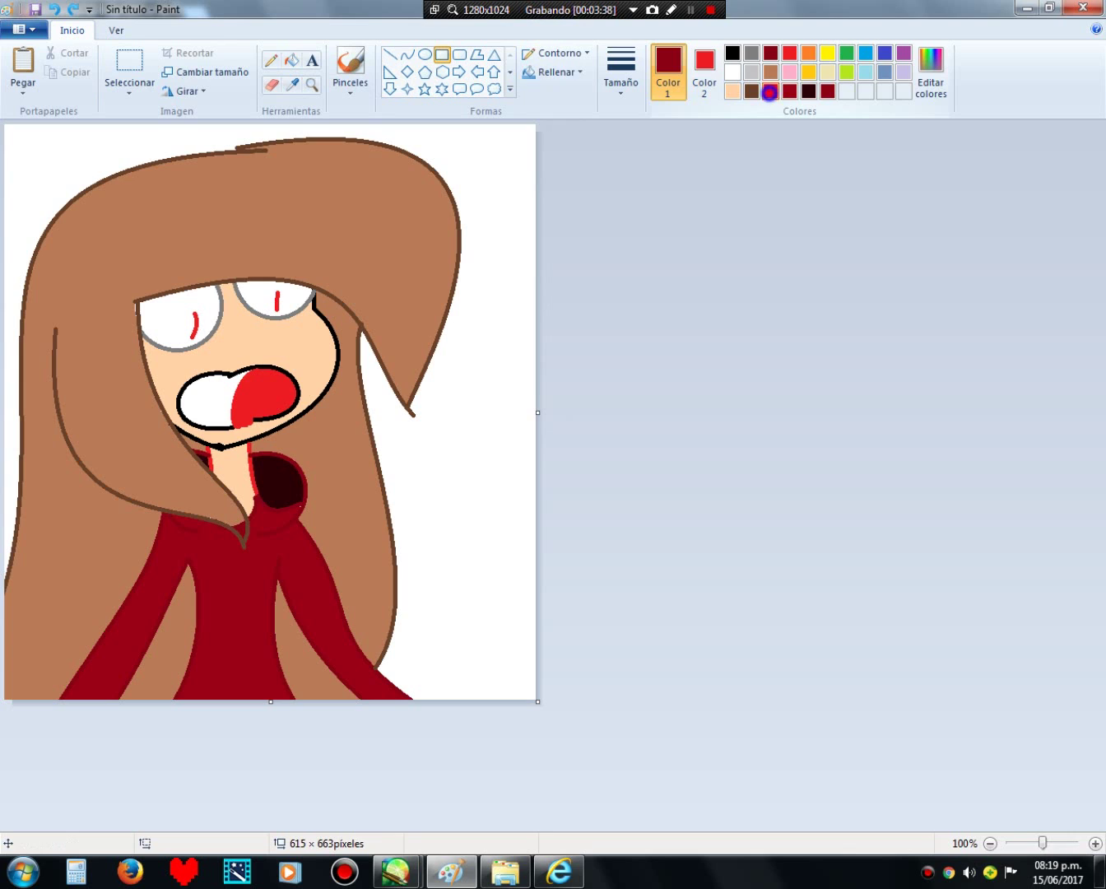
# Step: Cover the drawing with a marker-filled, bright red outlined rectangle and try extending the canvas height to 748 pixels, undoing the extension
pyautogui.click(771, 90)
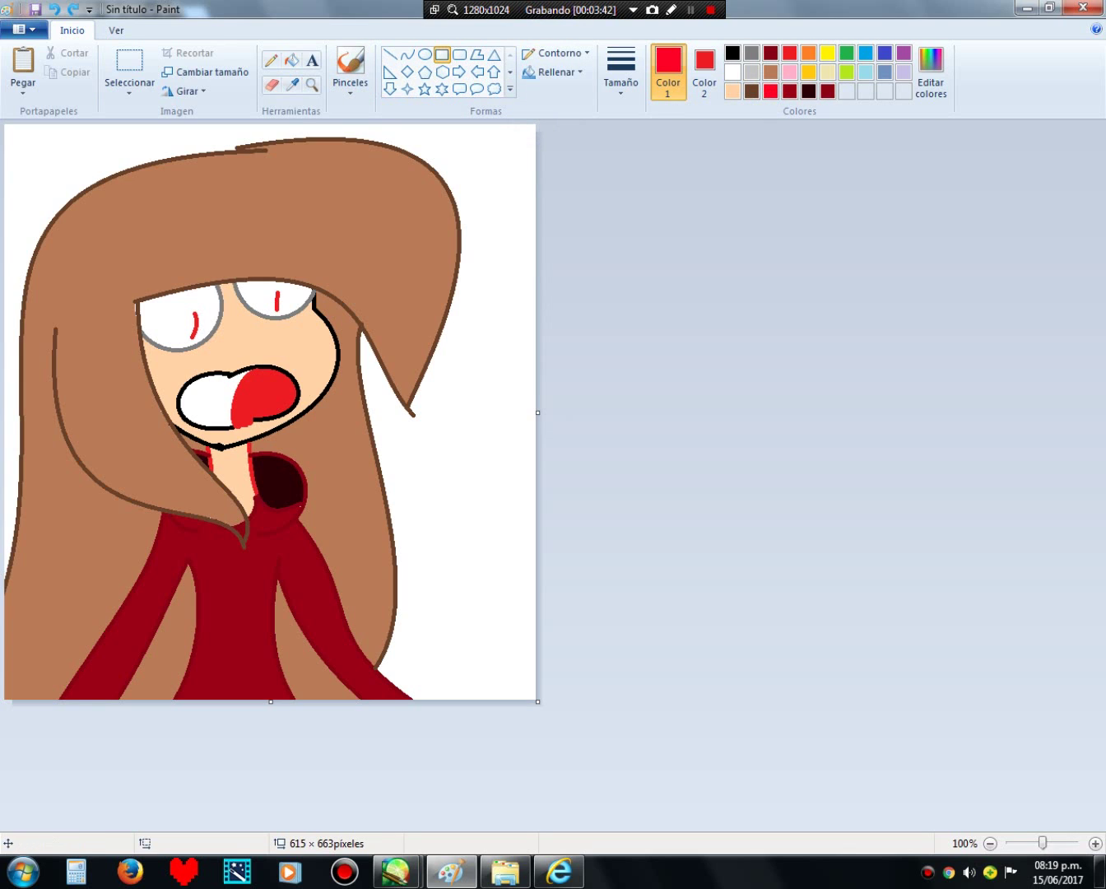
pyautogui.moveTo(523, 698); pyautogui.dragTo(4, 124)
pyautogui.moveTo(268, 701); pyautogui.dragTo(271, 774)
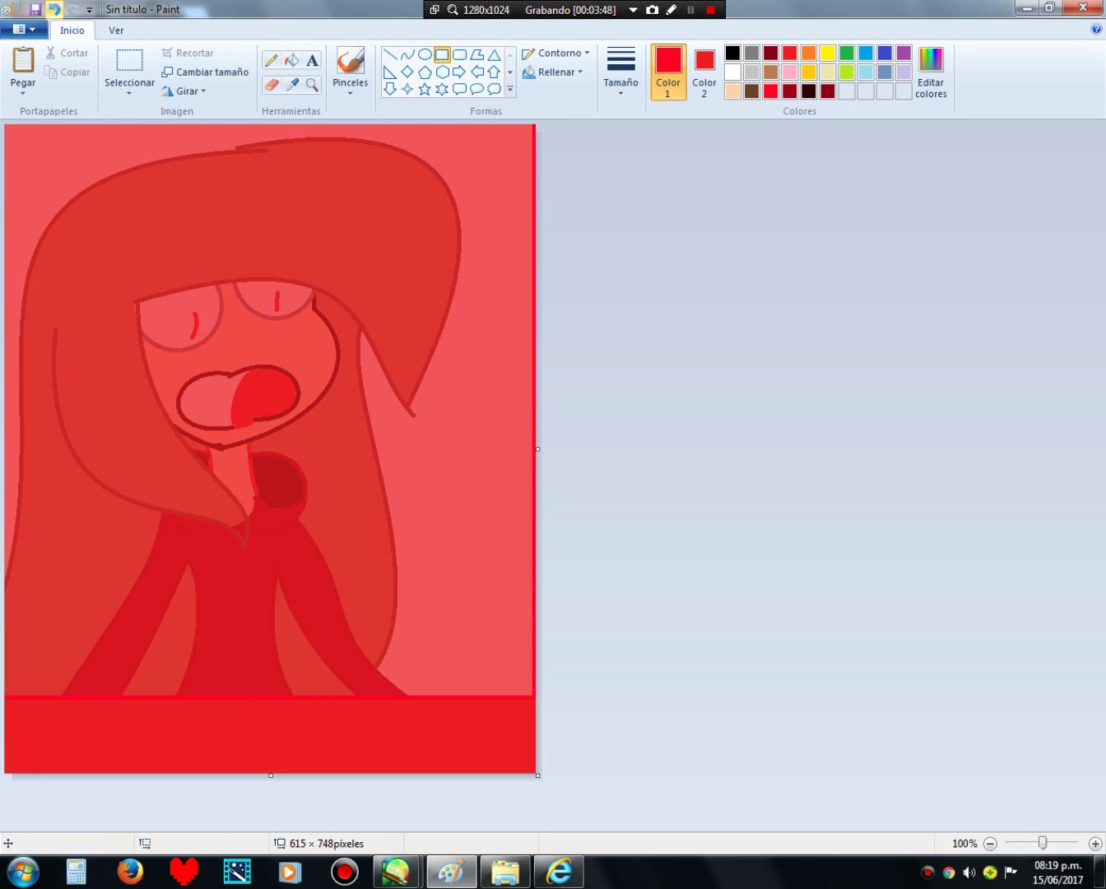
pyautogui.click(54, 8)
# Step: Set the shape fill to Sin relleno and undo the red rectangle covering the drawing
pyautogui.click(623, 78)
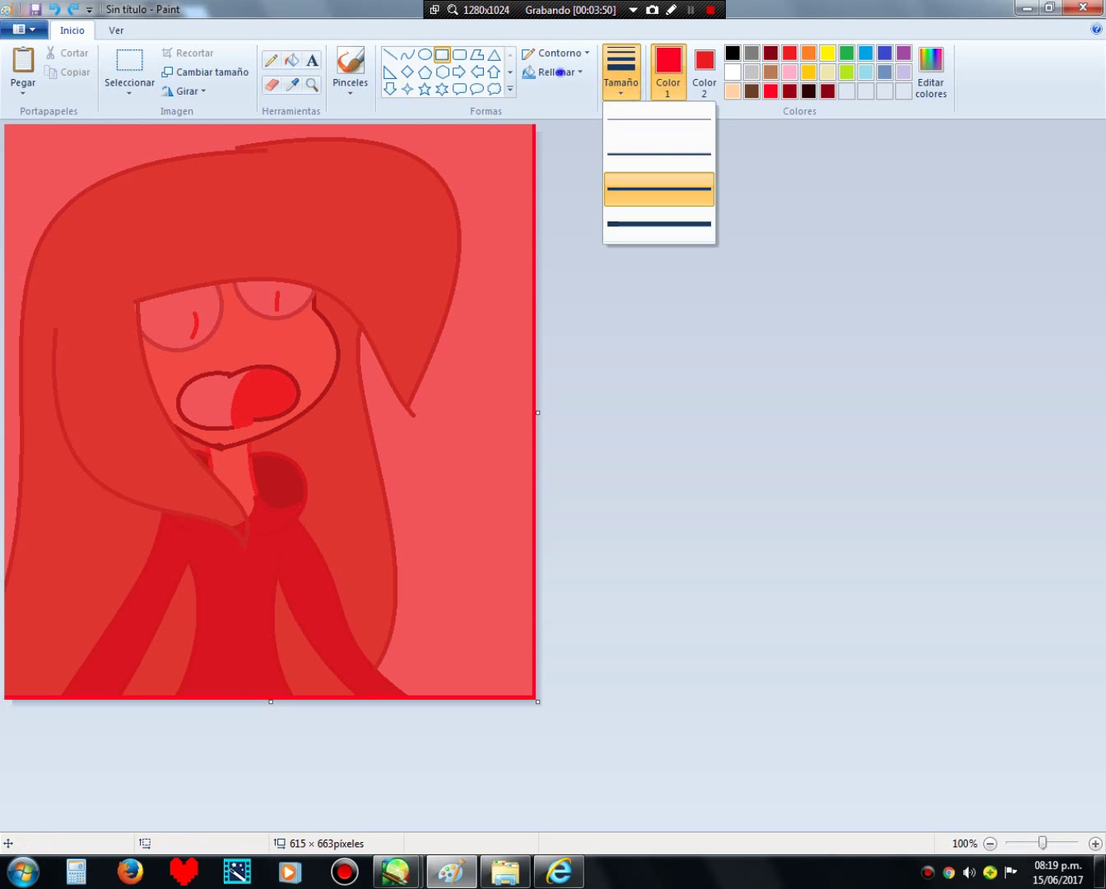
pyautogui.click(556, 72)
pyautogui.click(544, 148)
pyautogui.click(557, 73)
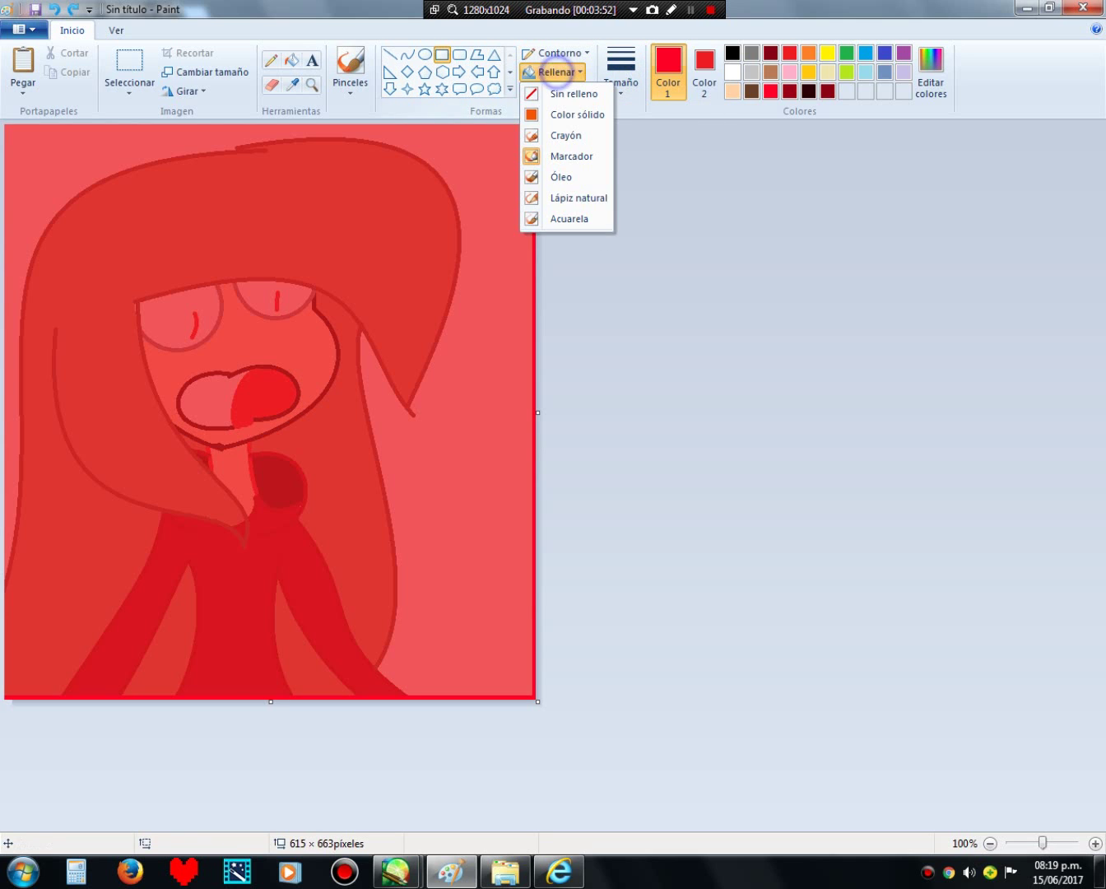
pyautogui.click(569, 91)
pyautogui.hotkey('ctrl', 's')
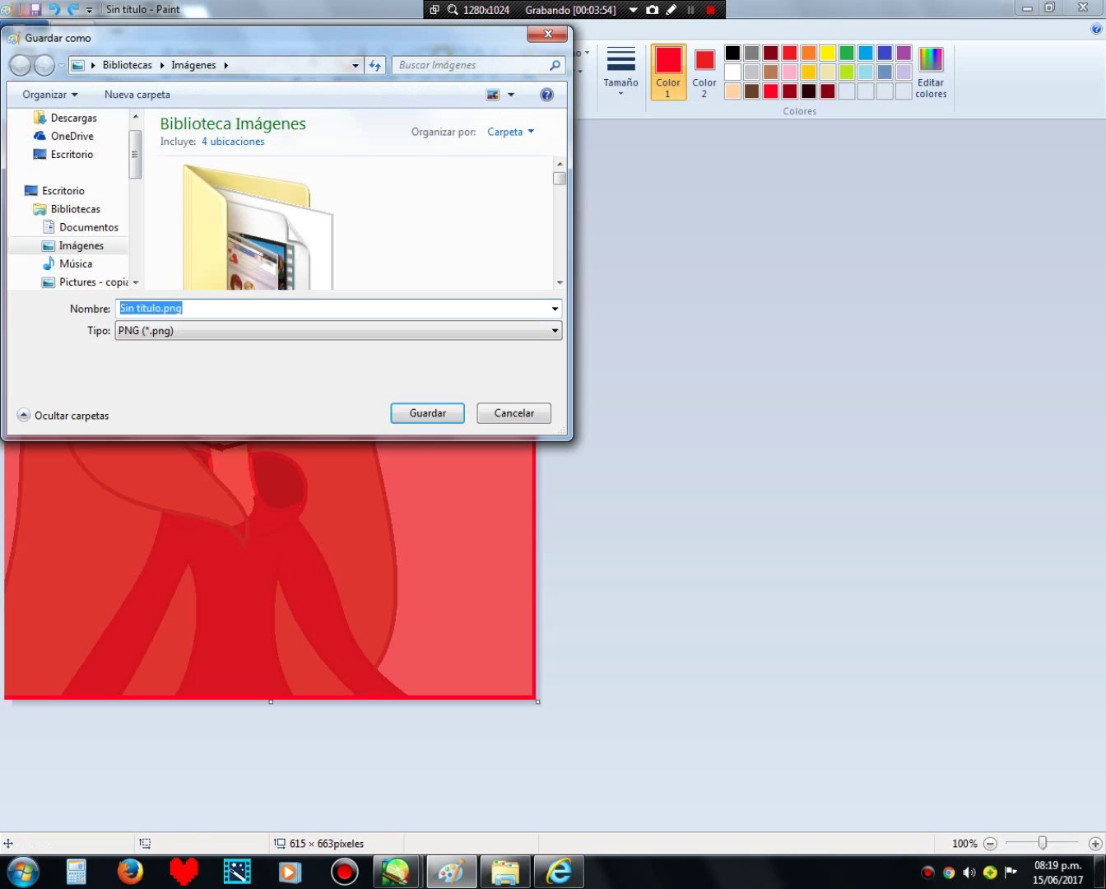
pyautogui.press('Escape')
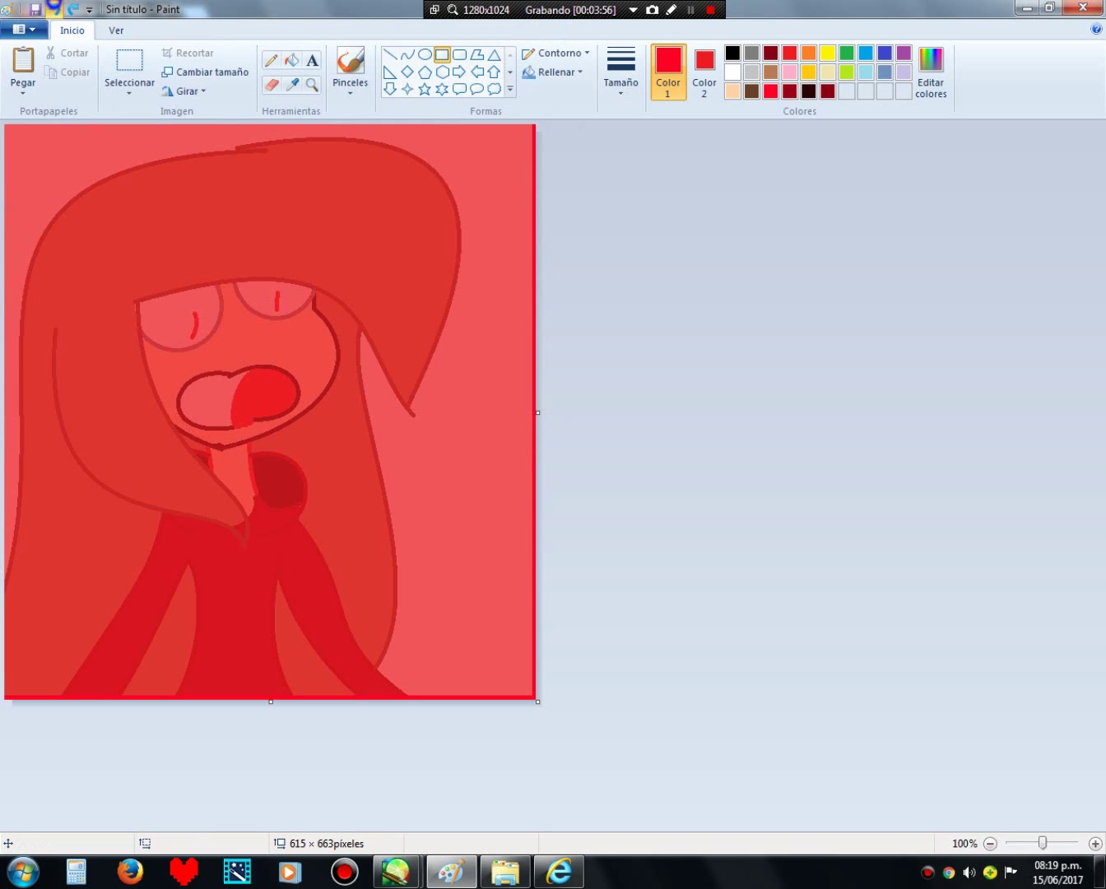
pyautogui.hotkey('ctrl', 'z')
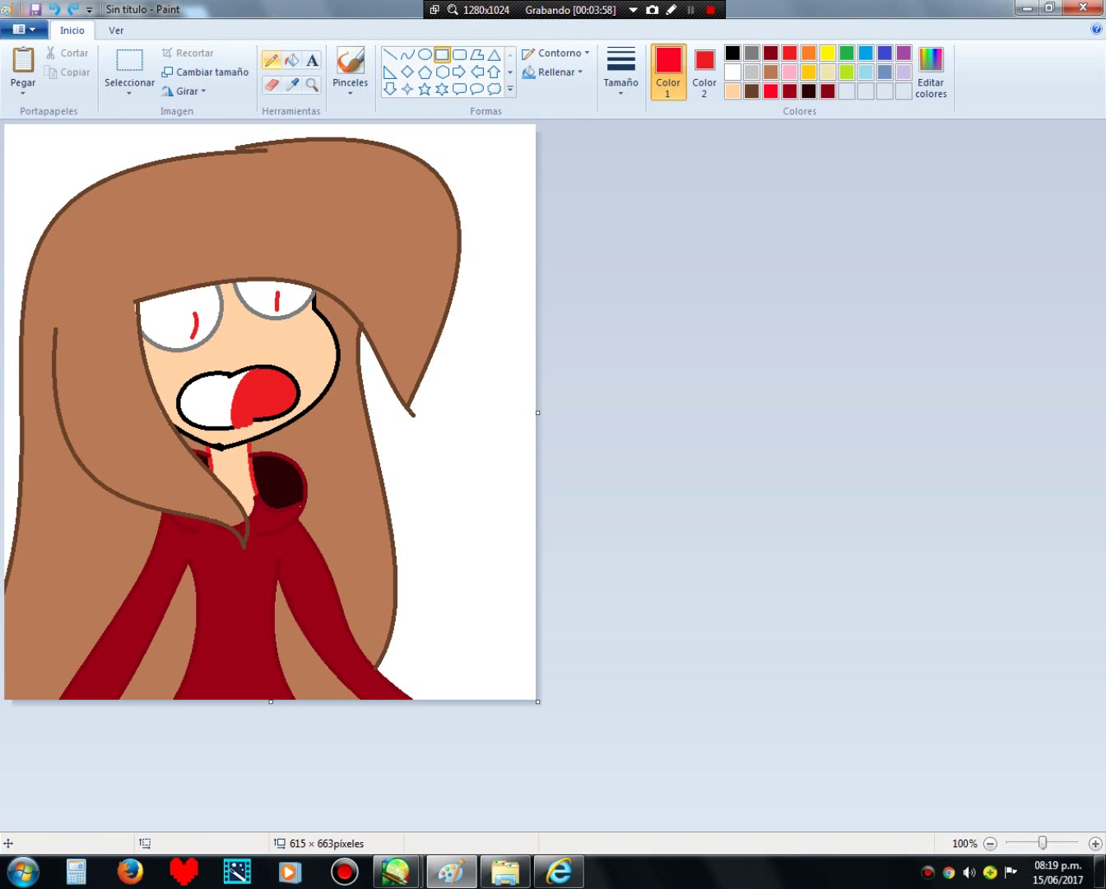
# Step: Place a text box across the upper part of the girl's hair
pyautogui.click(130, 66)
pyautogui.click(312, 85)
pyautogui.click(99, 257)
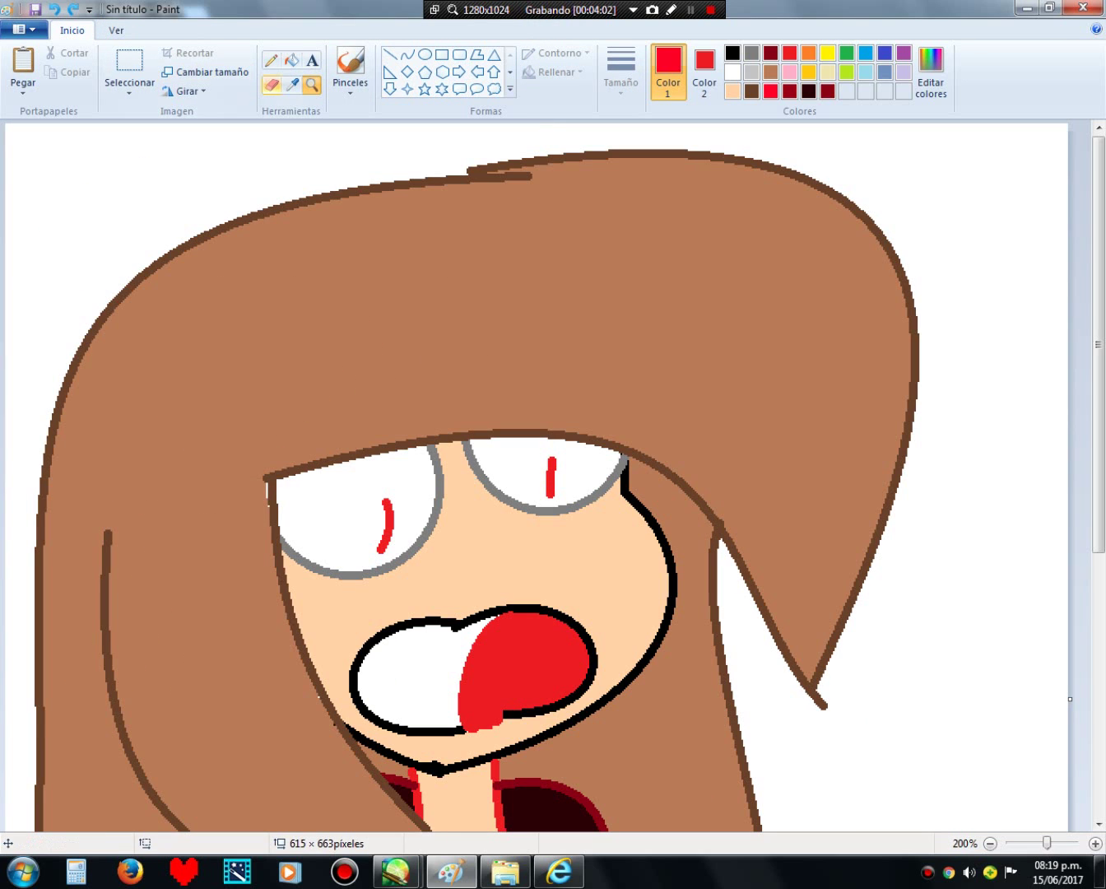
pyautogui.click(115, 31)
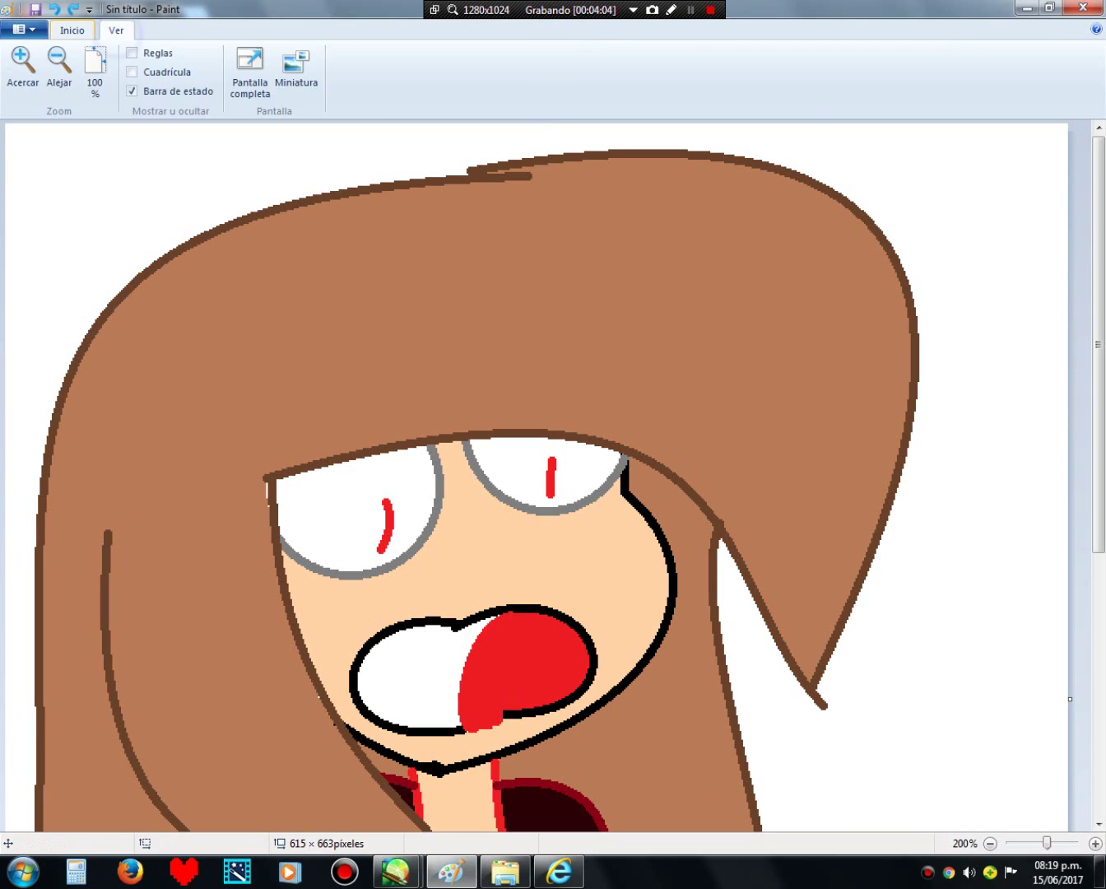
pyautogui.click(73, 31)
pyautogui.click(312, 61)
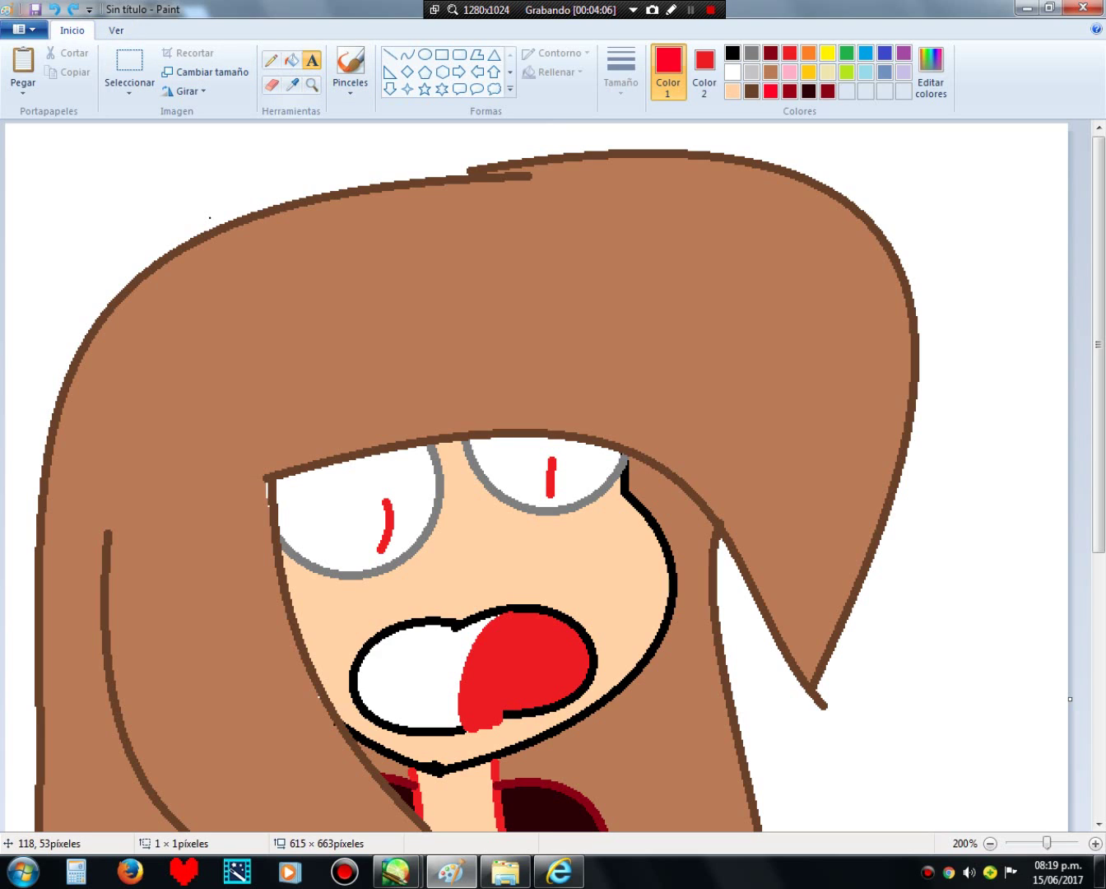
pyautogui.click(195, 205)
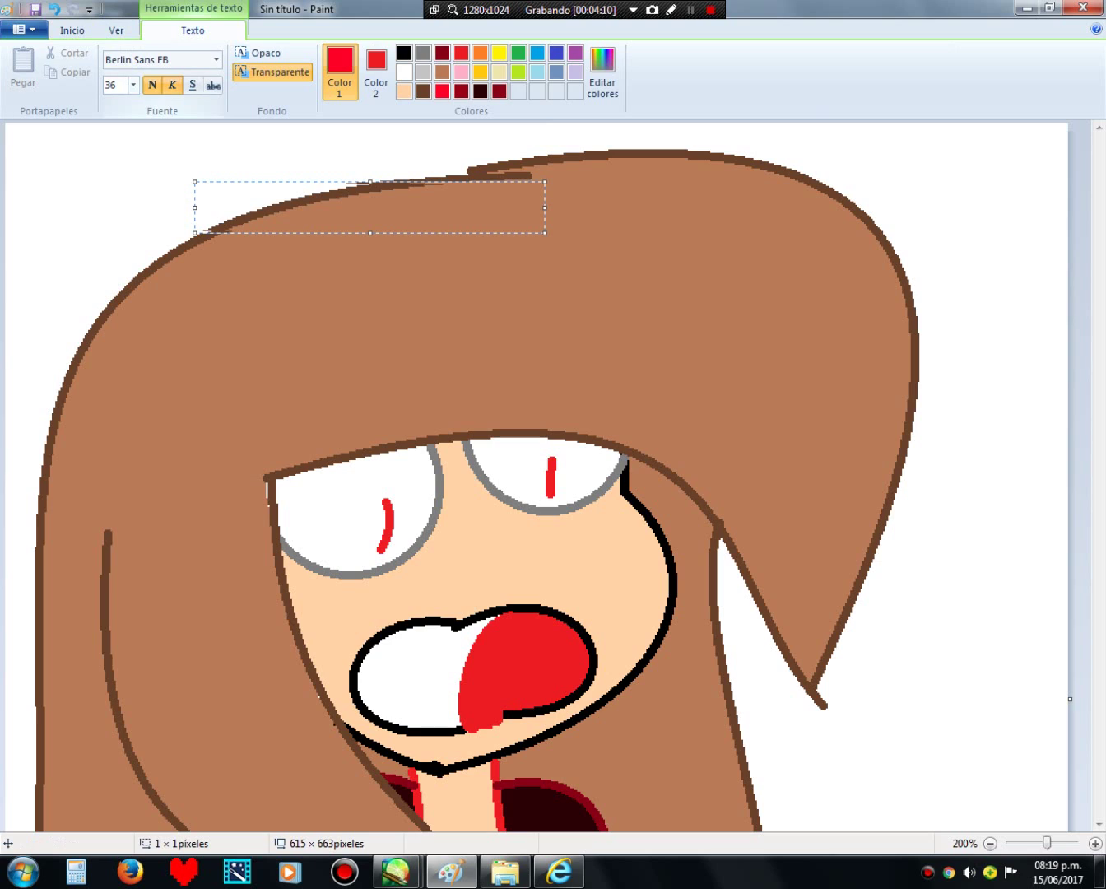
# Step: Try a bright red letter "h" in the text box at font size 36 and delete it
pyautogui.click(132, 84)
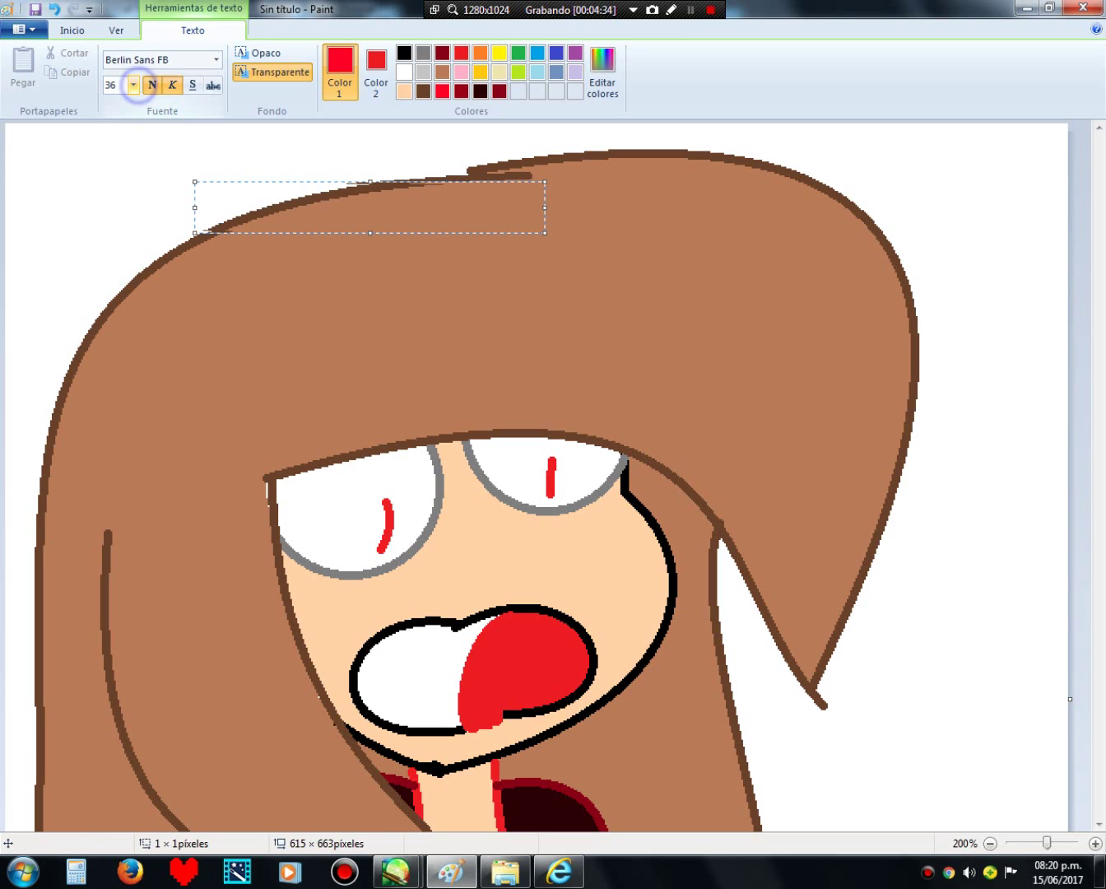
pyautogui.click(133, 84)
pyautogui.click(244, 213)
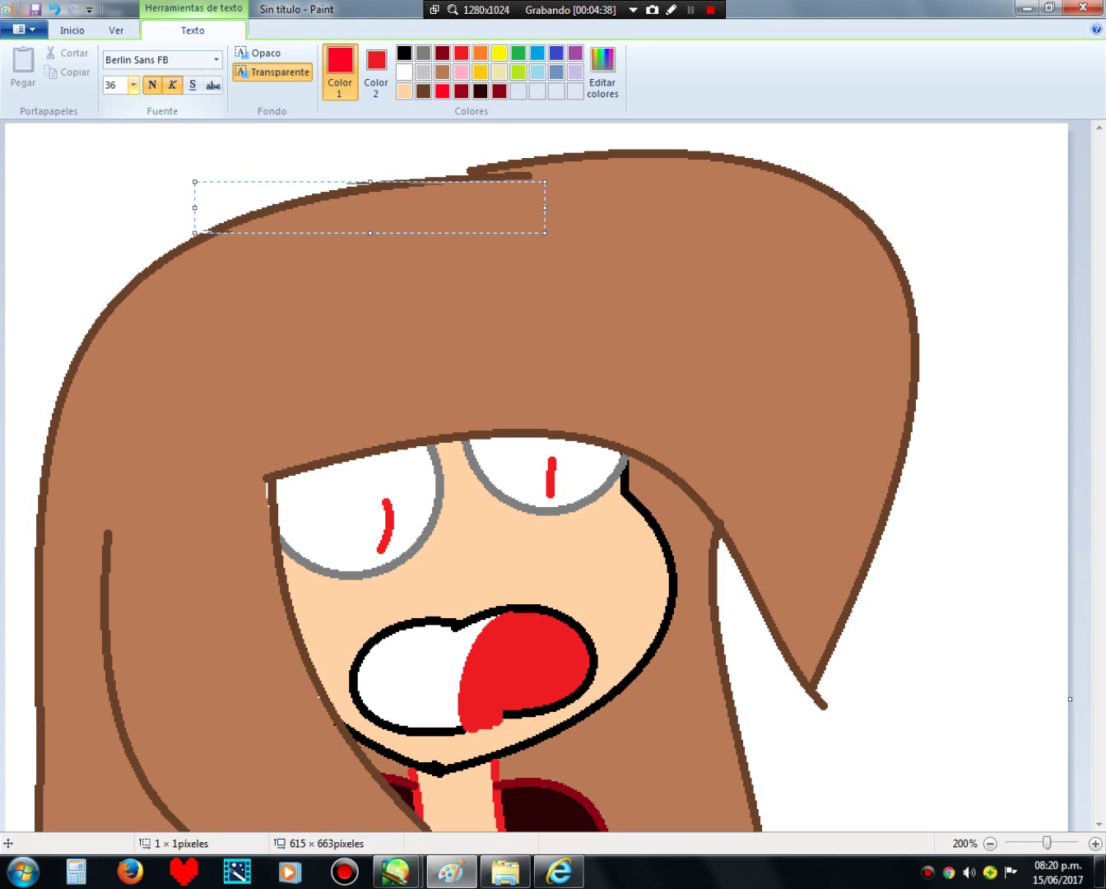
pyautogui.click(133, 85)
pyautogui.click(116, 296)
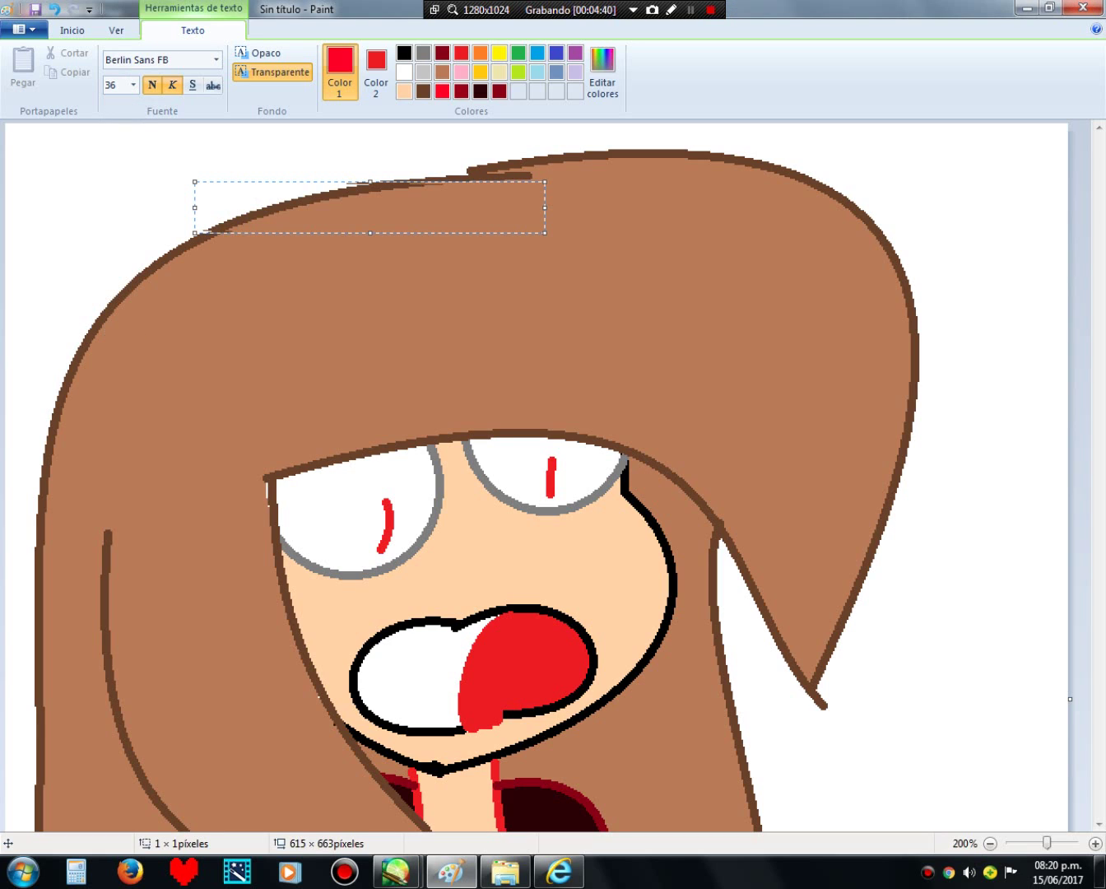
pyautogui.click(236, 216)
pyautogui.write('h')
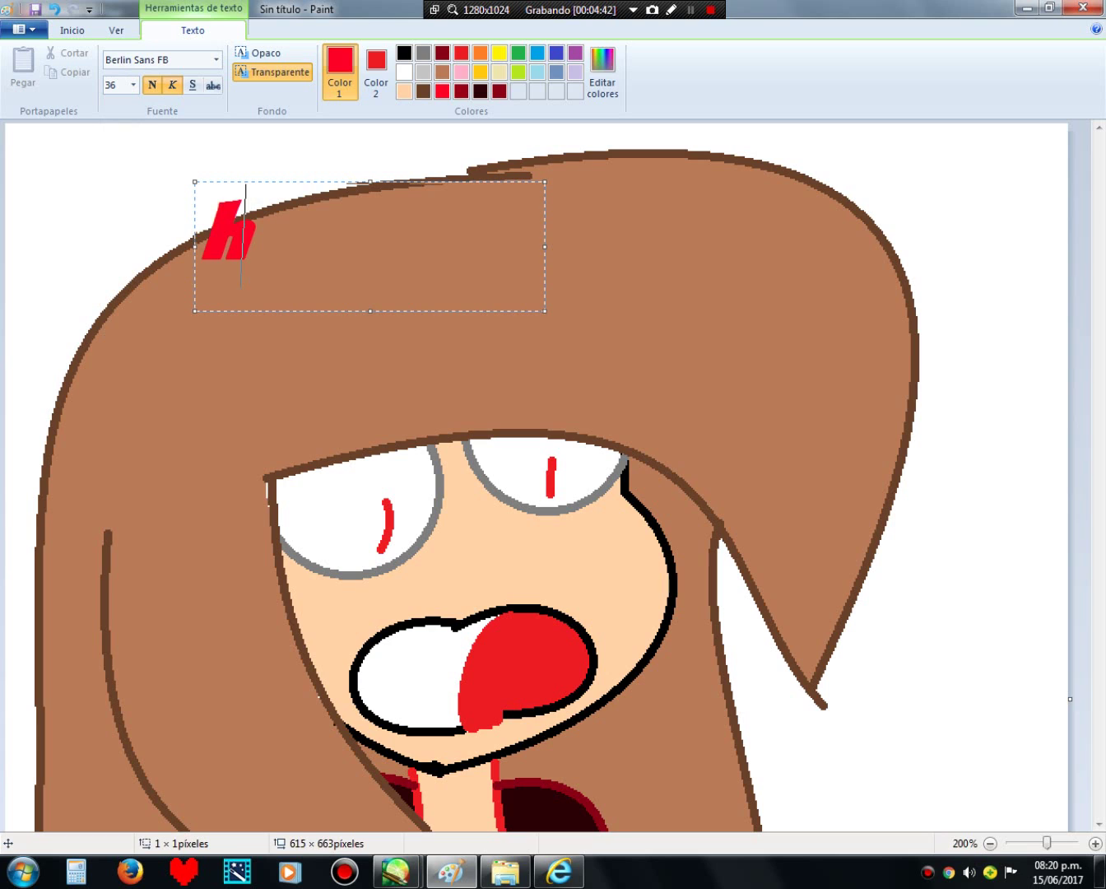
pyautogui.press('BackSpace')
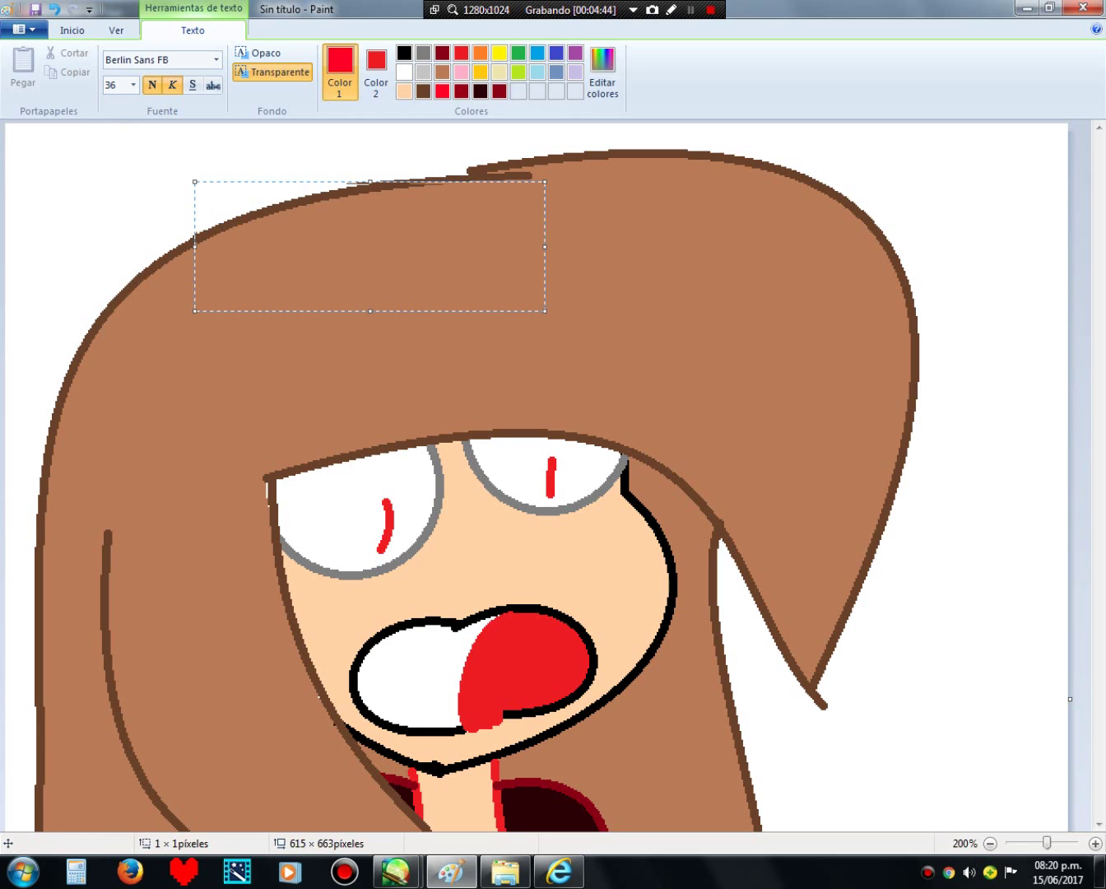
# Step: Switch the text colour to blue and try the word "hola" in the text box, clearing it again
pyautogui.click(462, 51)
pyautogui.click(556, 53)
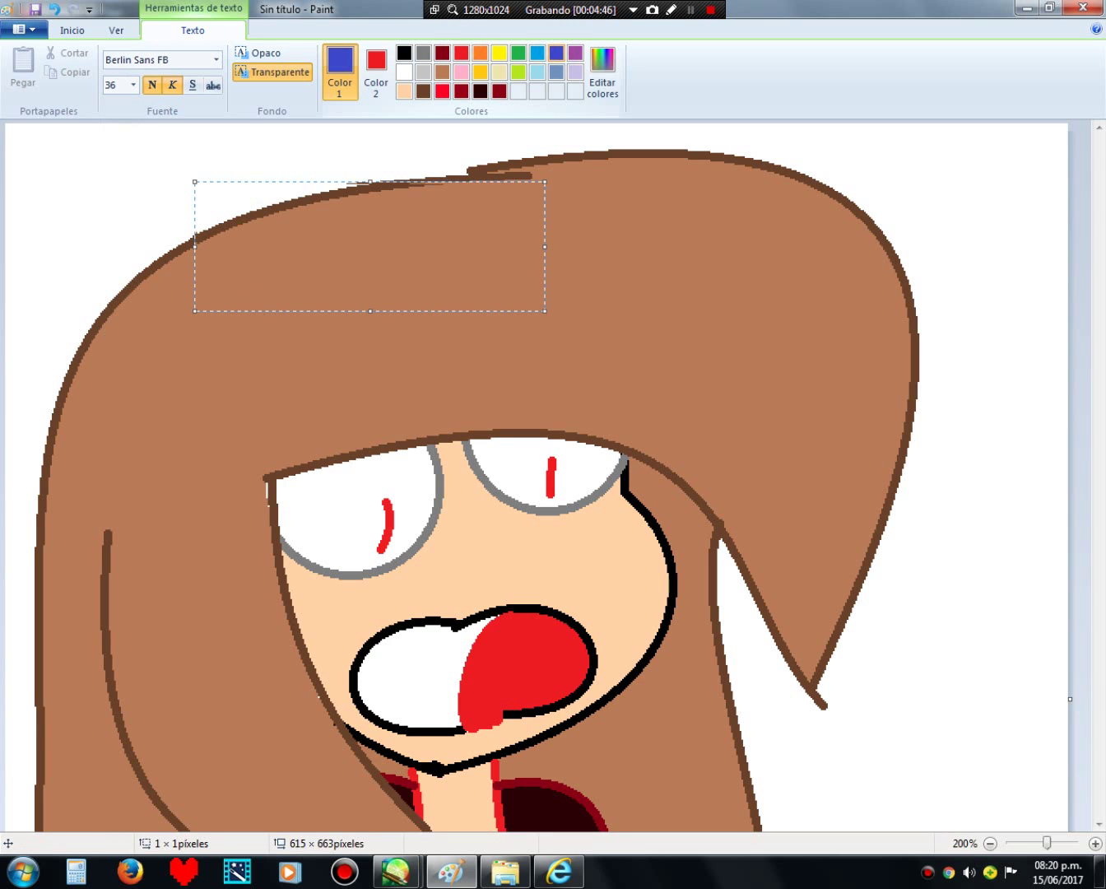
pyautogui.write('hola')
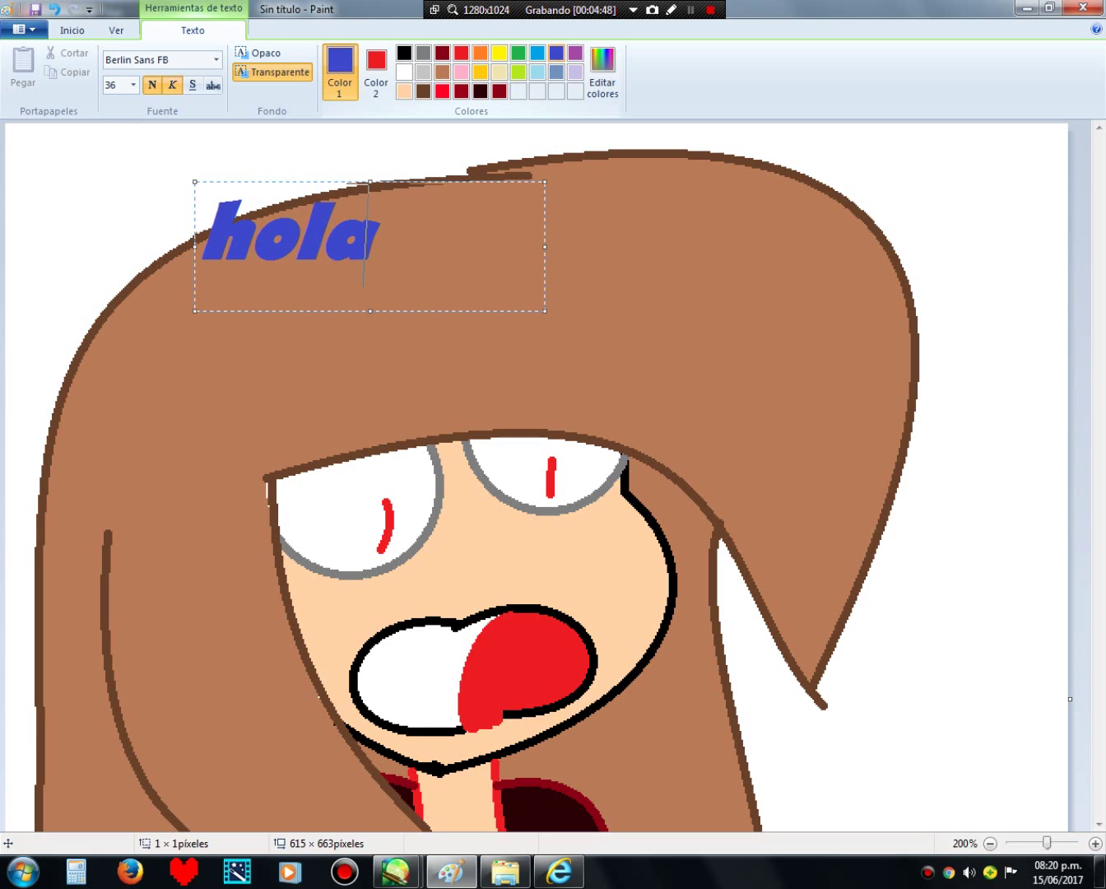
pyautogui.press('BackSpace')
pyautogui.press('BackSpace')
pyautogui.press('BackSpace')
pyautogui.press('BackSpace')
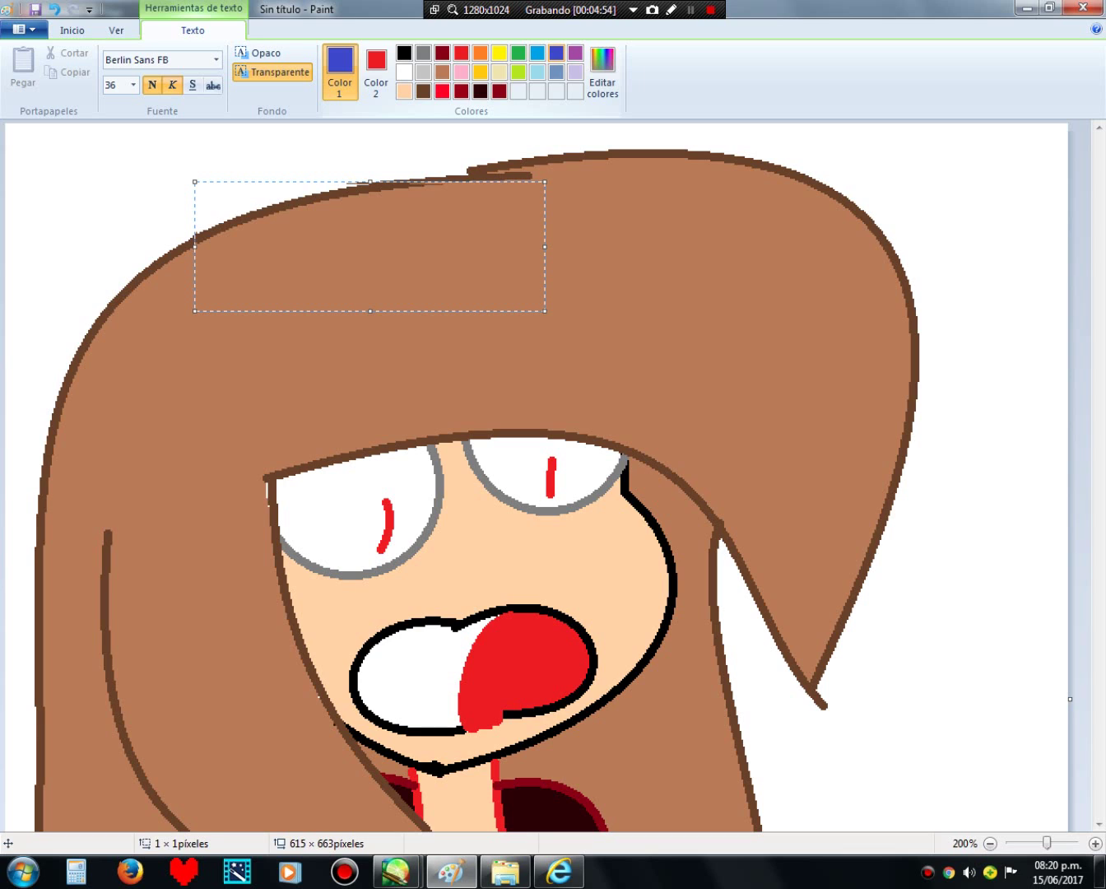
# Step: Try the blue caption "el dibujo esta feo" in the text box over the hair and clear it
pyautogui.write('ho')
pyautogui.press('BackSpace')
pyautogui.press('BackSpace')
pyautogui.write('e')
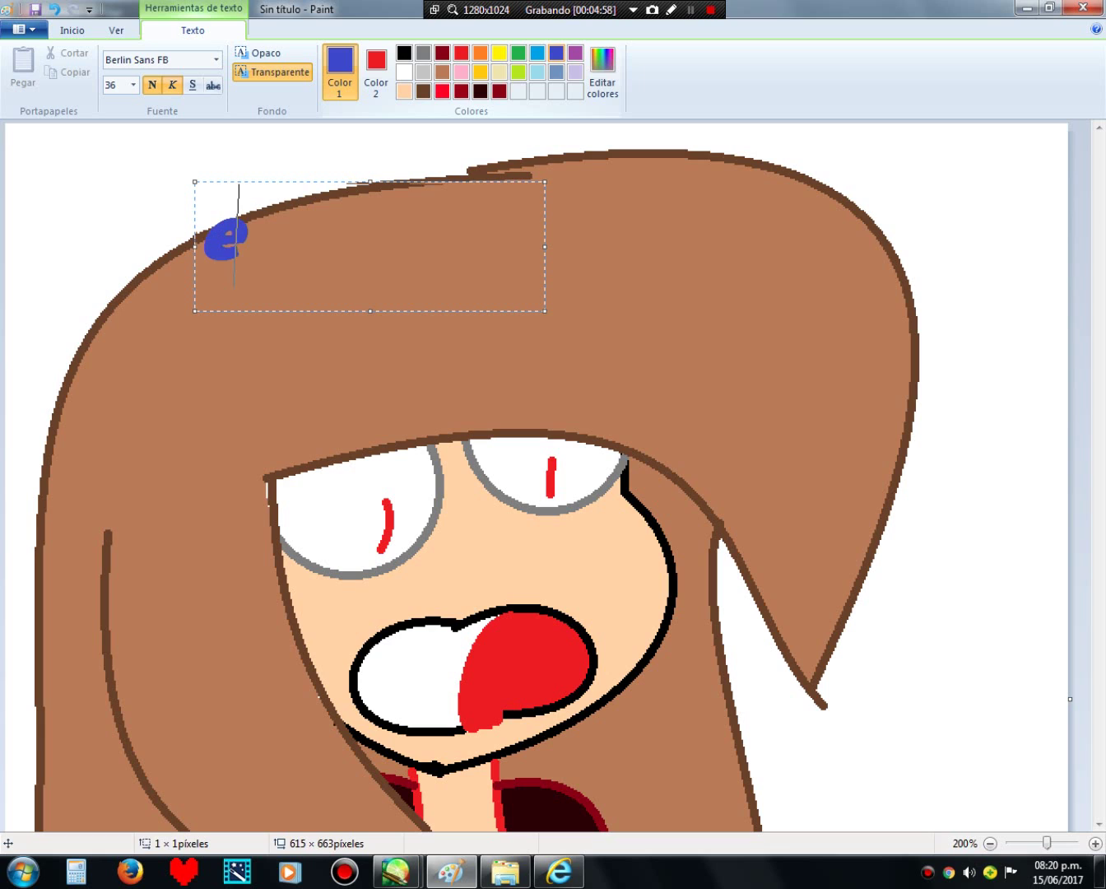
pyautogui.write('l dibu')
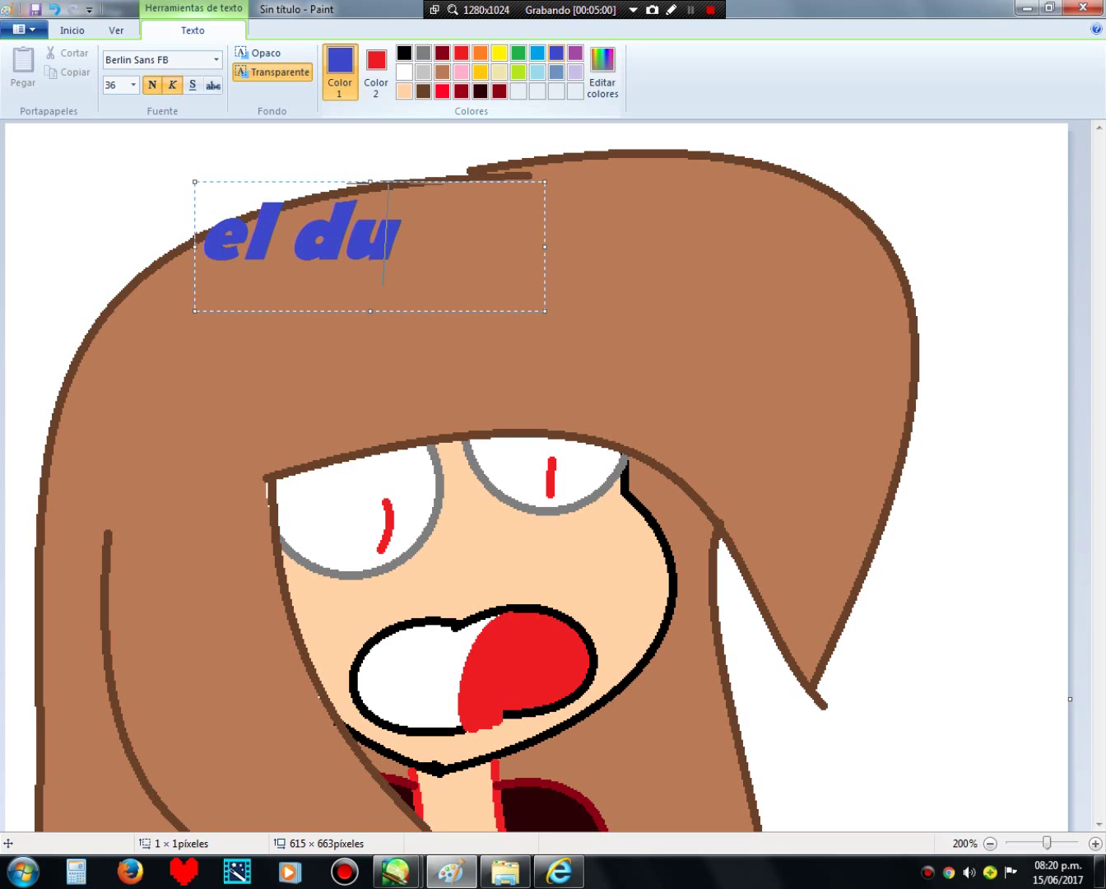
pyautogui.press('BackSpace')
pyautogui.write('ibujo esta')
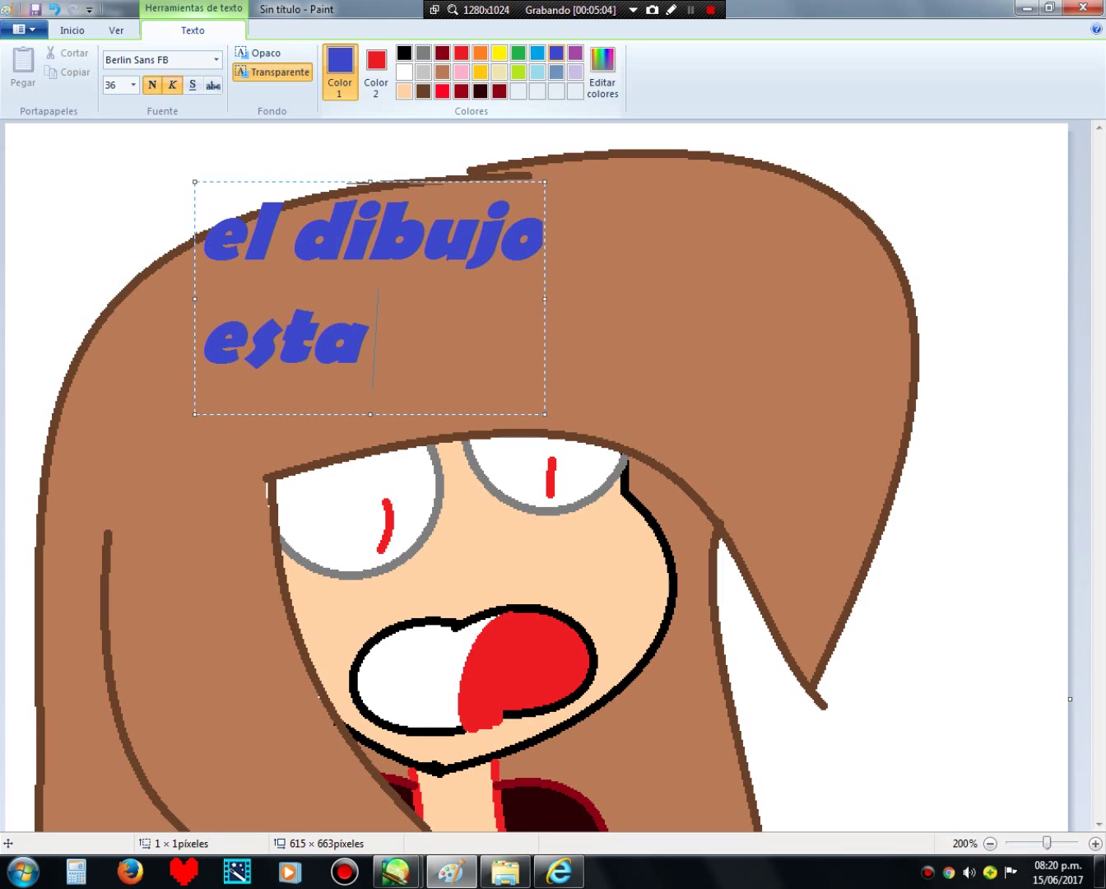
pyautogui.write(' feo')
pyautogui.press('BackSpace')
pyautogui.press('BackSpace')
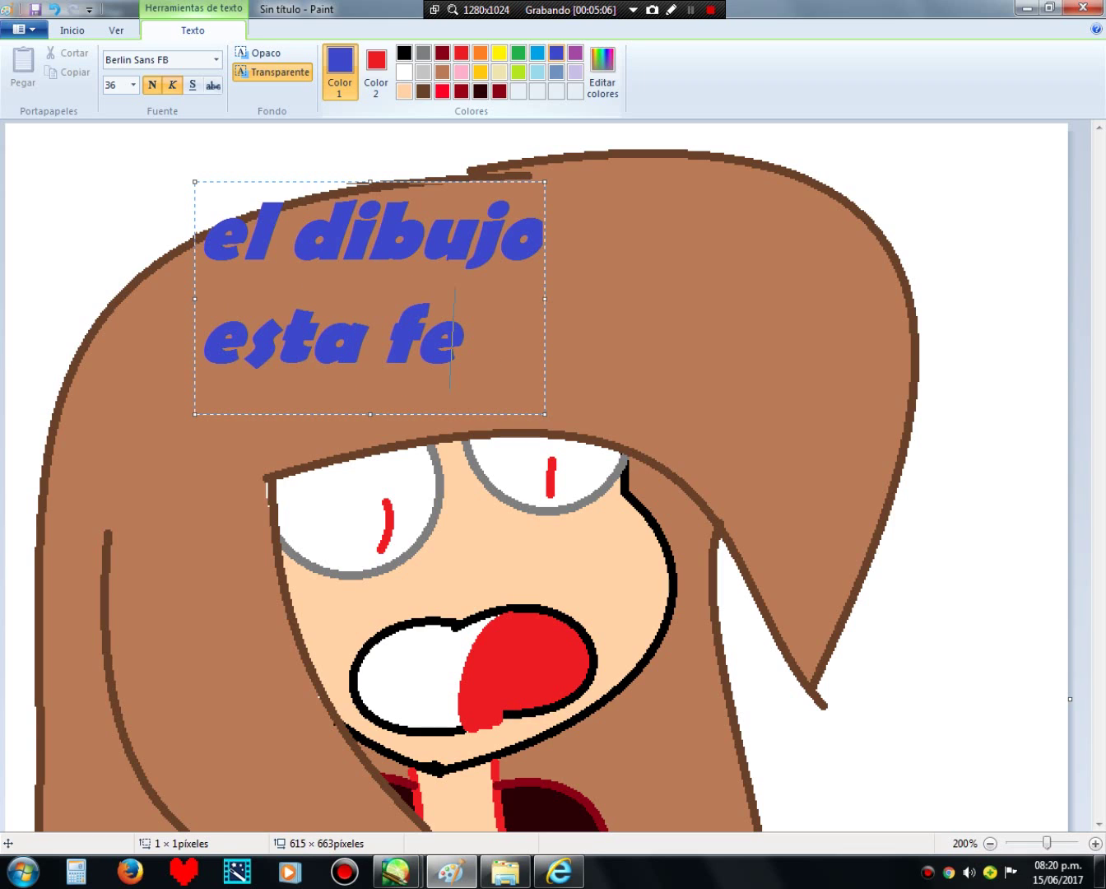
pyautogui.press('BackSpace')
pyautogui.press('BackSpace')
pyautogui.press('BackSpace')
pyautogui.press('BackSpace')
pyautogui.press('BackSpace')
pyautogui.press('BackSpace')
pyautogui.press('BackSpace')
pyautogui.press('BackSpace')
pyautogui.press('BackSpace')
pyautogui.press('BackSpace')
pyautogui.press('BackSpace')
pyautogui.press('BackSpace')
pyautogui.press('BackSpace')
pyautogui.press('BackSpace')
pyautogui.press('BackSpace')
pyautogui.press('BackSpace')
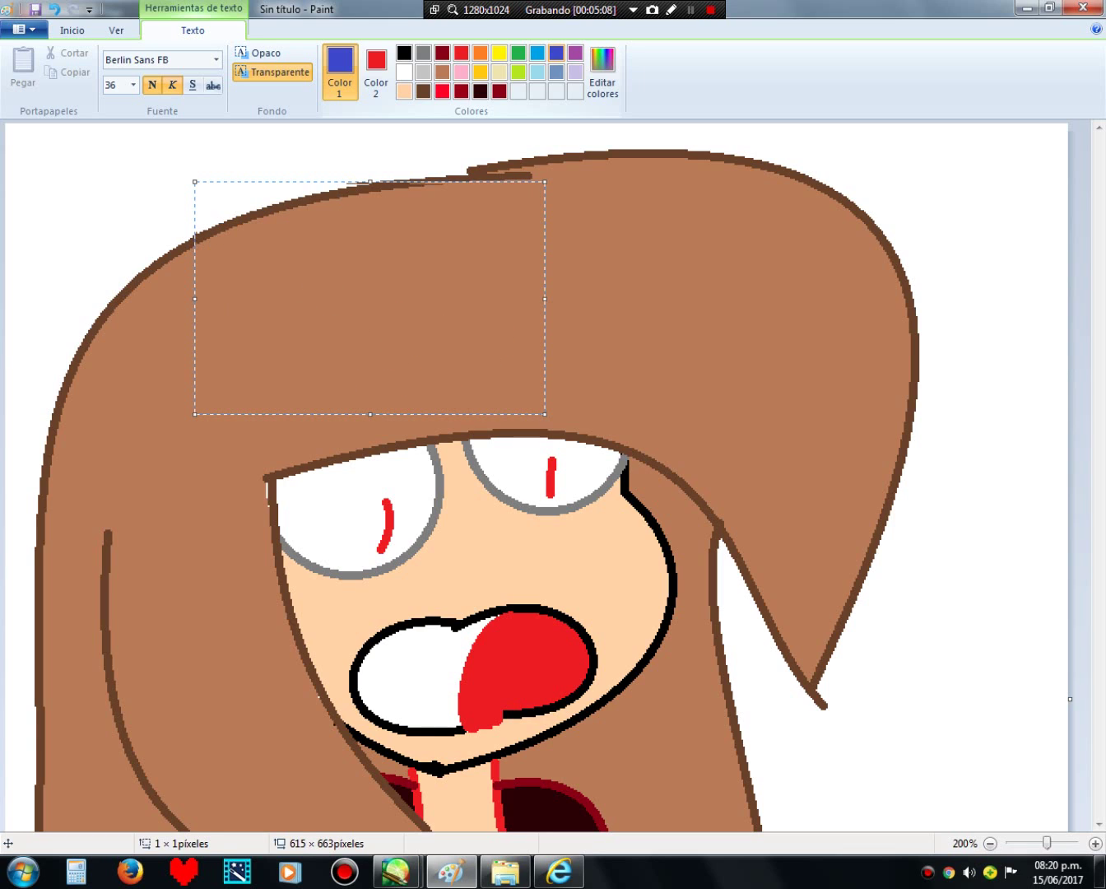
# Step: Try the word "mikasa" as the caption in the text box and erase it
pyautogui.write('mikasa')
pyautogui.press('BackSpace')
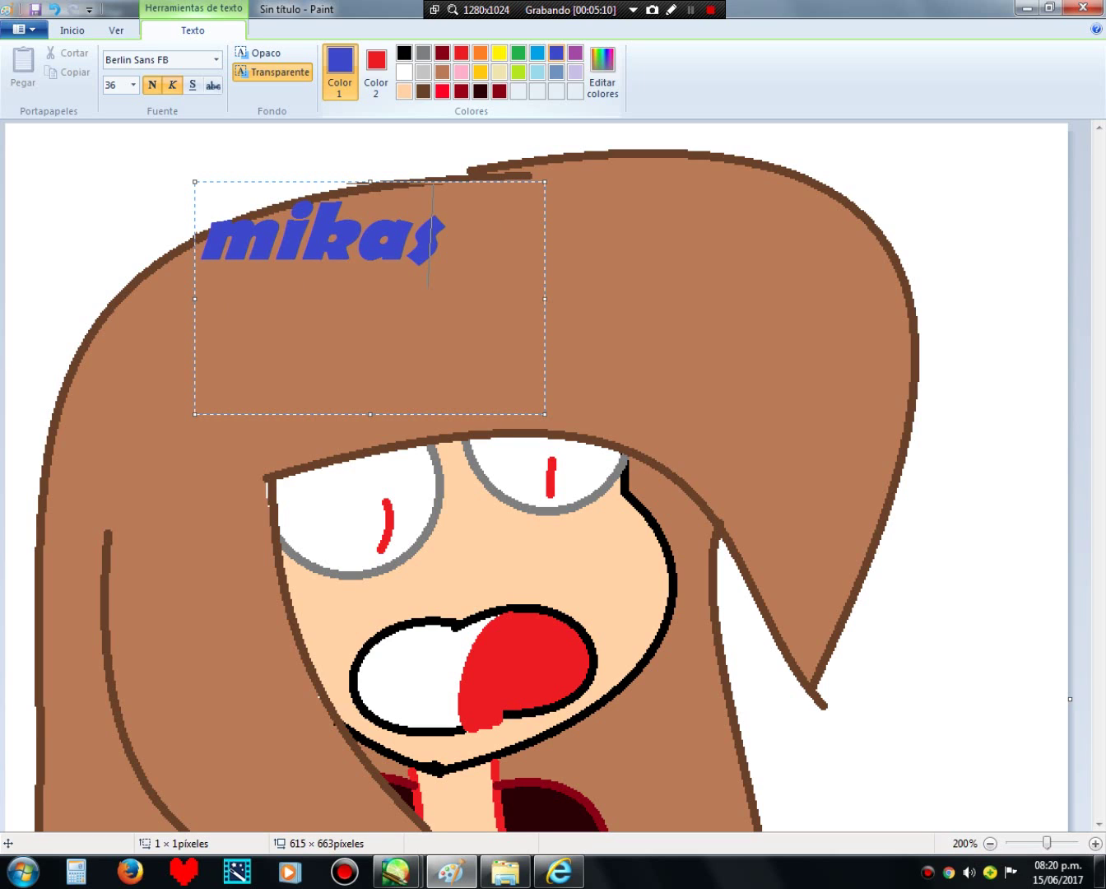
pyautogui.press('BackSpace')
pyautogui.press('BackSpace')
pyautogui.press('BackSpace')
pyautogui.press('BackSpace')
pyautogui.press('BackSpace')
# Step: Try the caption "okey no" in the text box and erase it
pyautogui.write('okey')
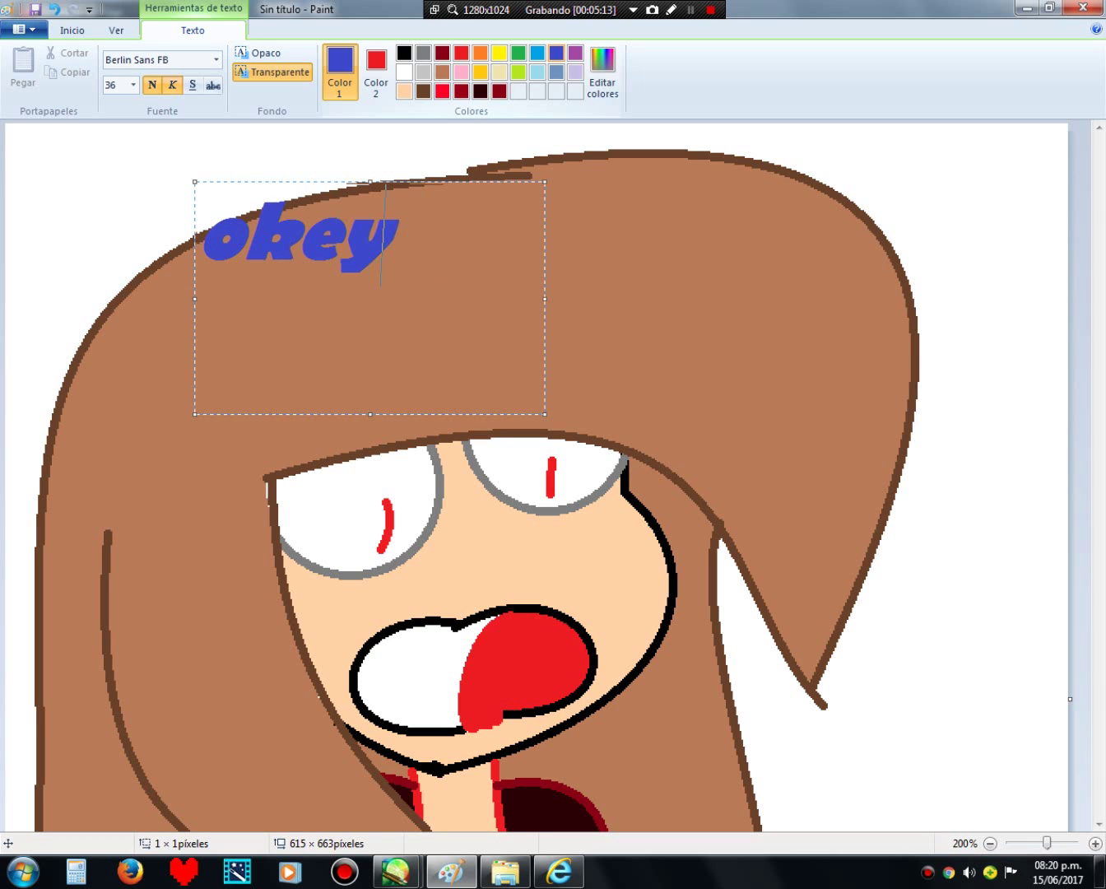
pyautogui.write(' ni')
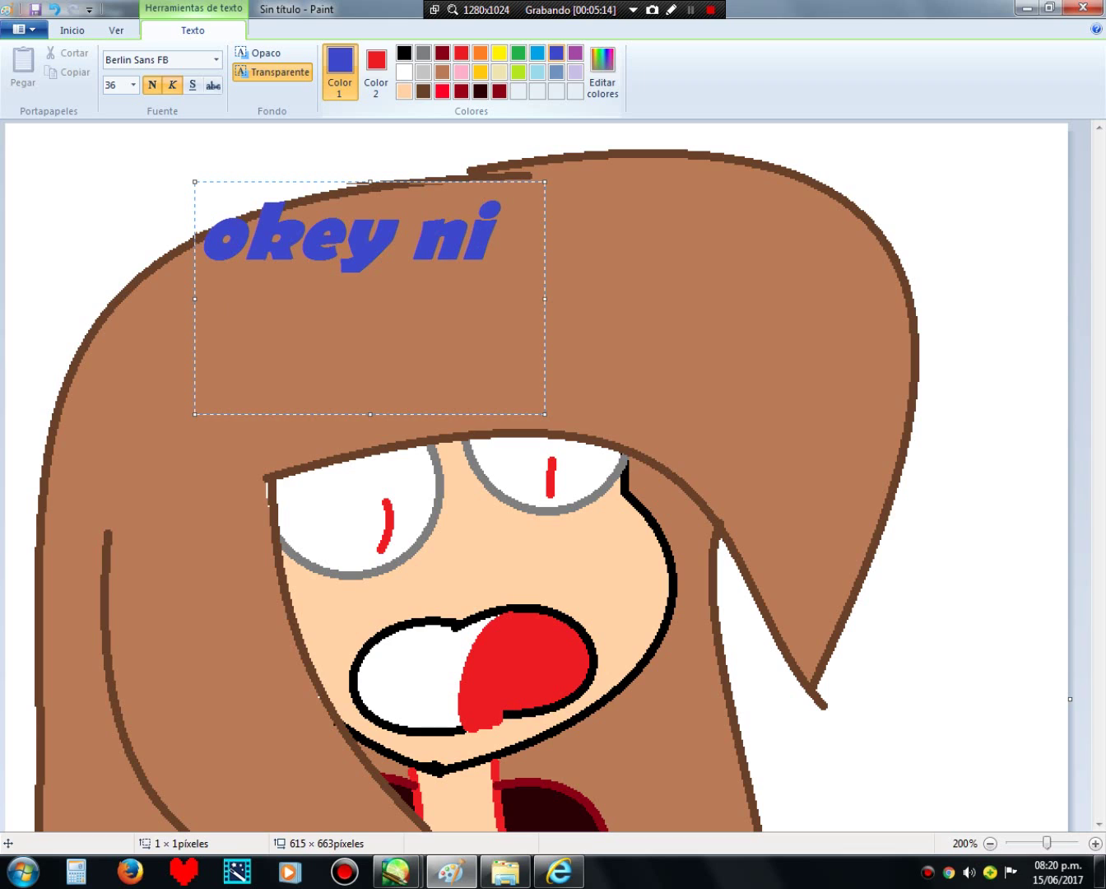
pyautogui.press('BackSpace')
pyautogui.write('o')
pyautogui.press('BackSpace')
pyautogui.press('BackSpace')
pyautogui.press('BackSpace')
pyautogui.press('BackSpace')
pyautogui.press('BackSpace')
pyautogui.press('BackSpace')
pyautogui.press('BackSpace')
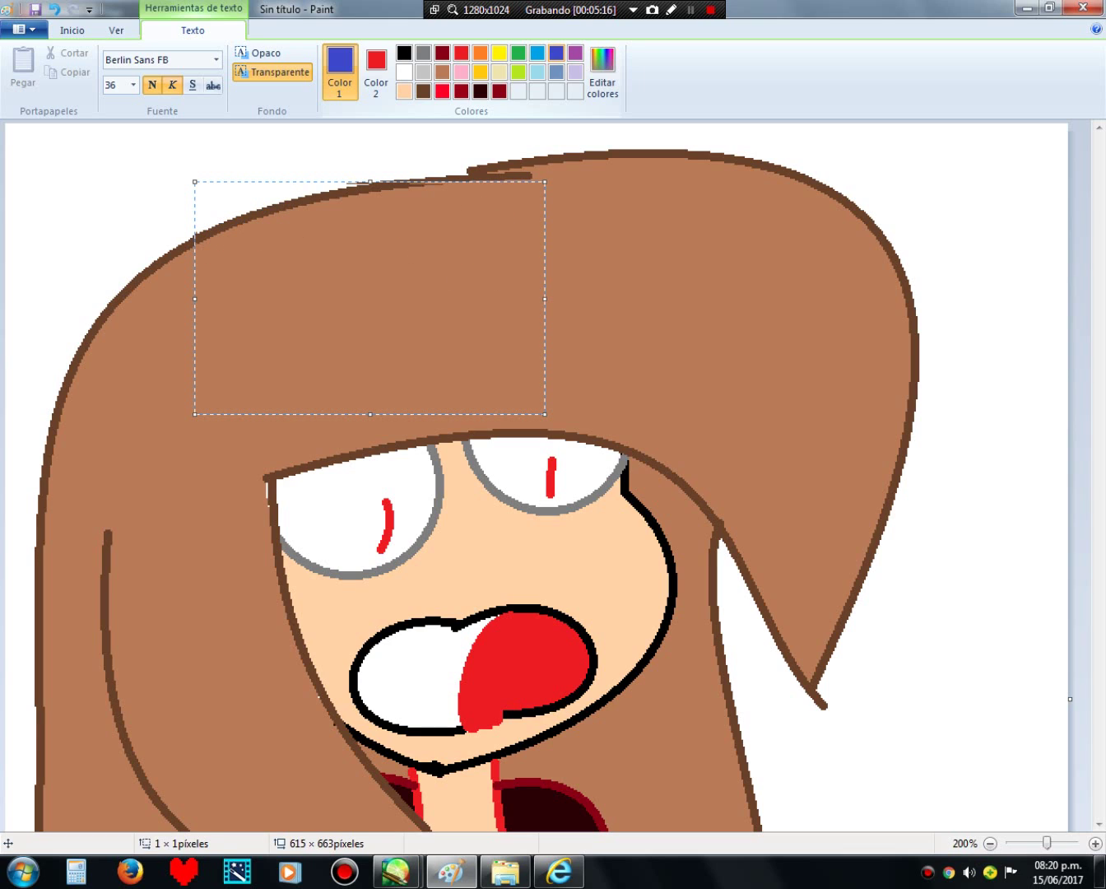
# Step: Try a few symbols and the lowercase letters "sn" in the text box, erasing them again
pyautogui.write('8#')
pyautogui.press('BackSpace')
pyautogui.write('#')
pyautogui.press('BackSpace')
pyautogui.press('BackSpace')
pyautogui.write('Sn')
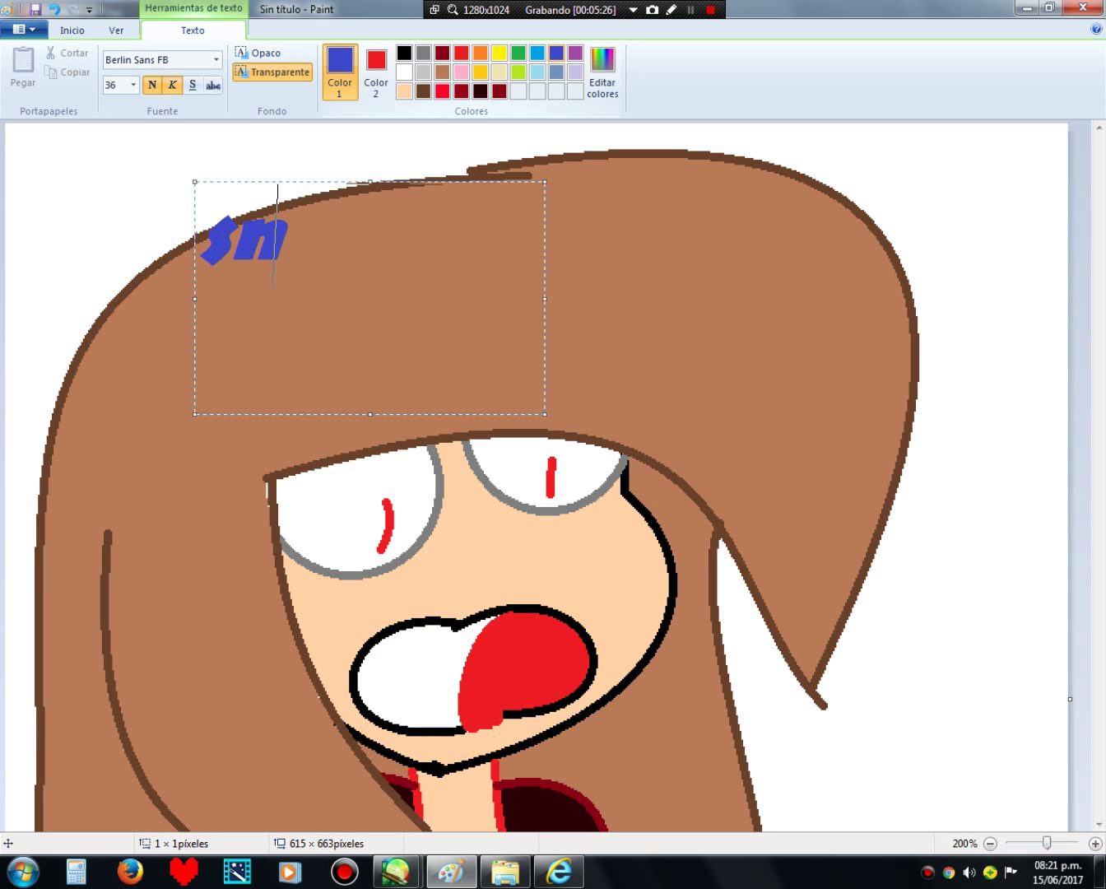
pyautogui.press('BackSpace')
pyautogui.press('BackSpace')
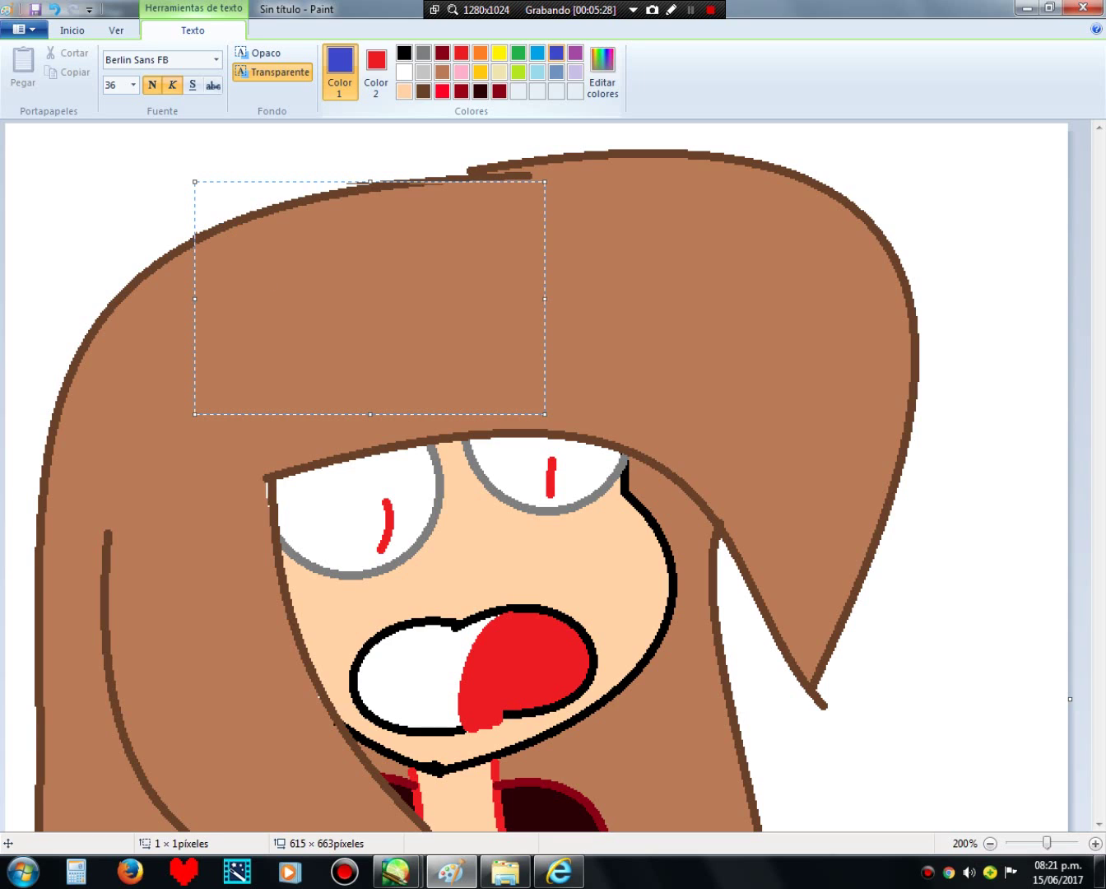
# Step: Try the caption "SNK <3" in capitals, clear it, and close the empty text box over the hair
pyautogui.write('SNJ')
pyautogui.press('BackSpace')
pyautogui.write('K')
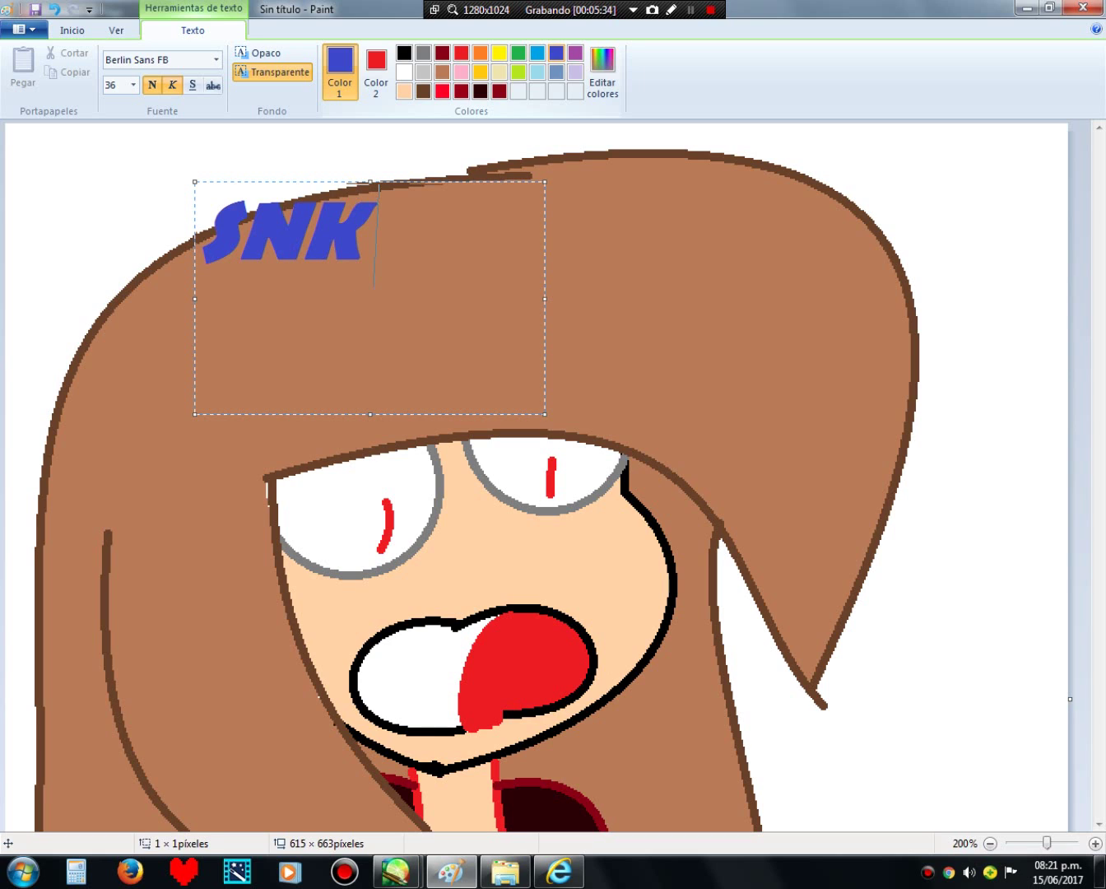
pyautogui.write(' <#')
pyautogui.press('BackSpace')
pyautogui.write('3')
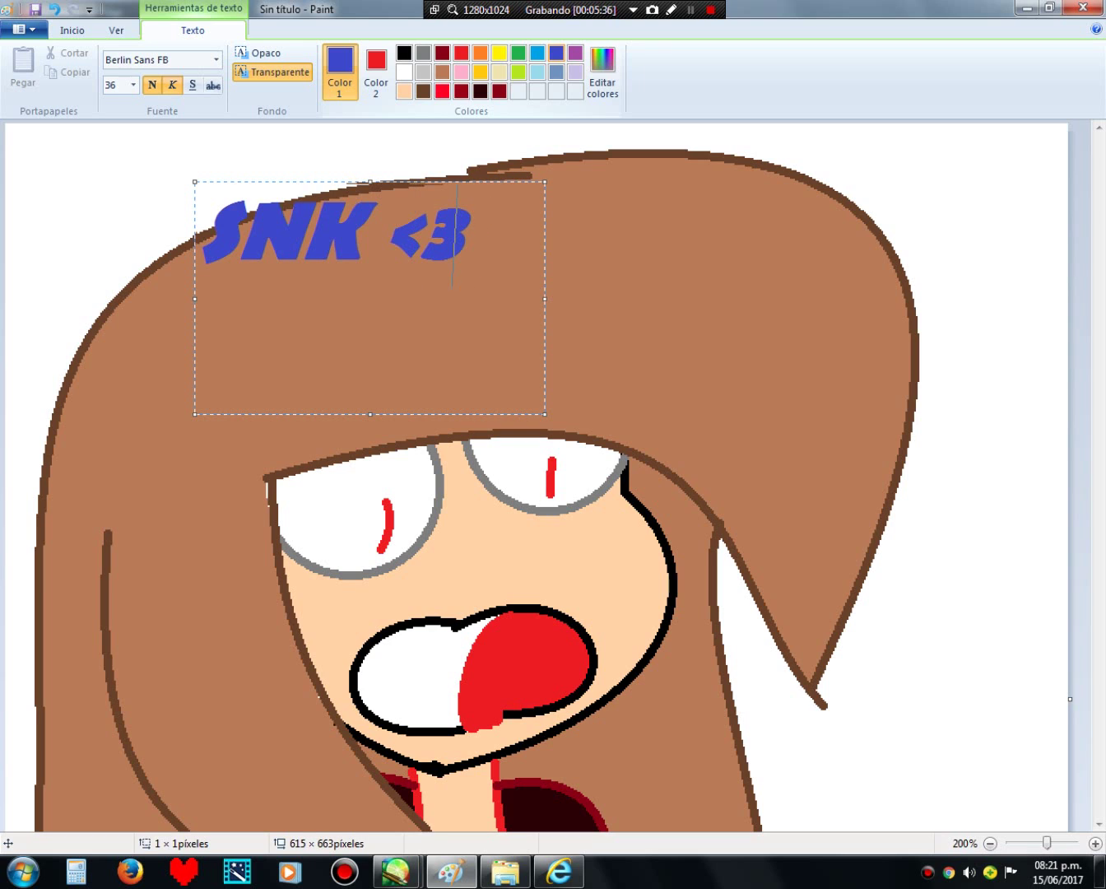
pyautogui.hotkey('ctrl', 'a')
pyautogui.press('BackSpace')
pyautogui.click(869, 346)
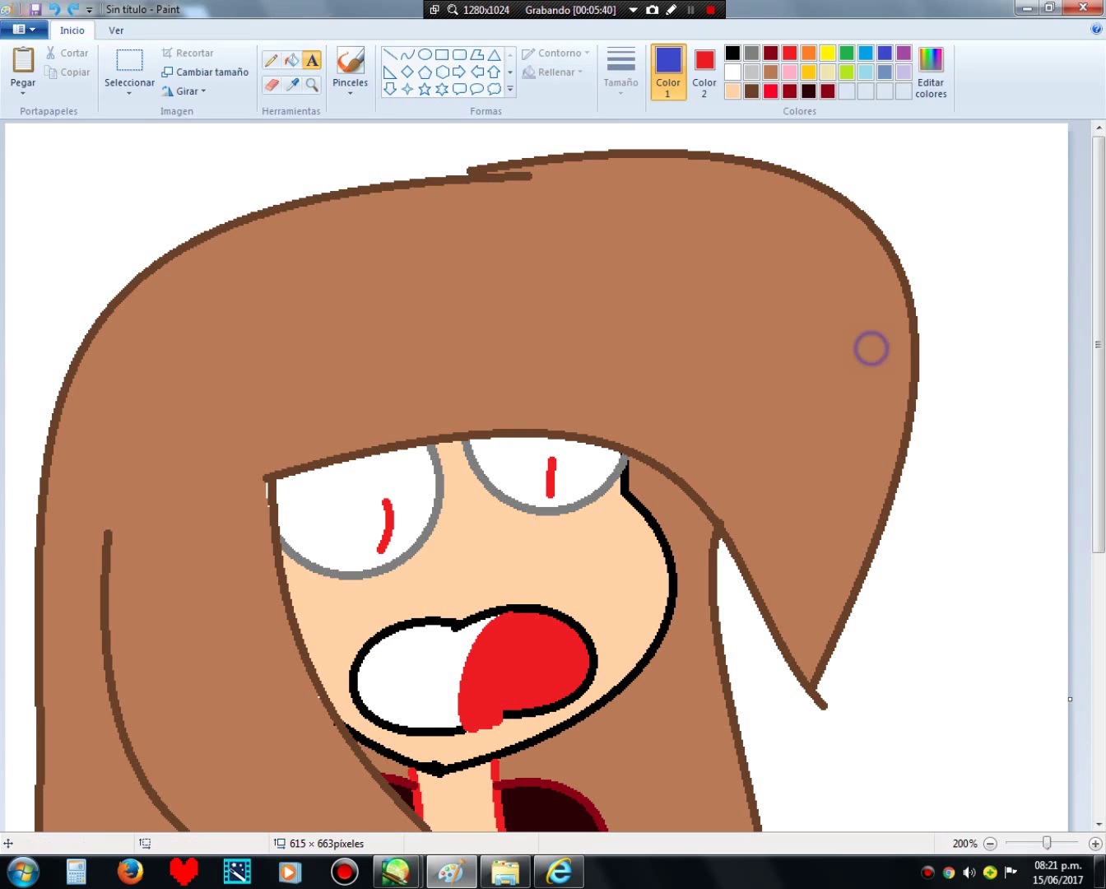